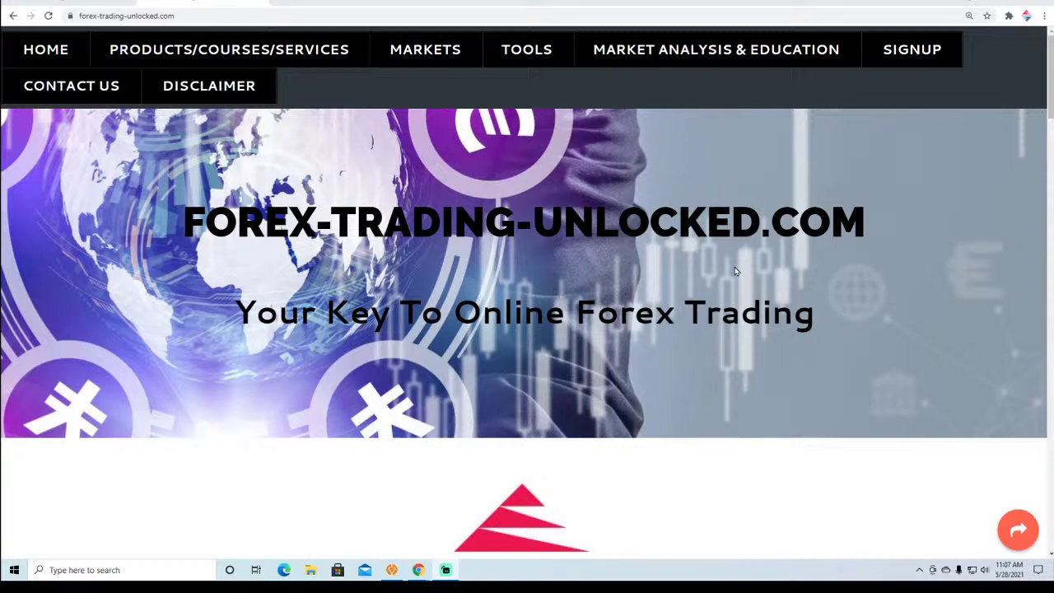
# Look through the home page's live stream, market analysis video, site introduction, and recommended data service and trading platform.
pyautogui.scroll(-5, 845, 261)
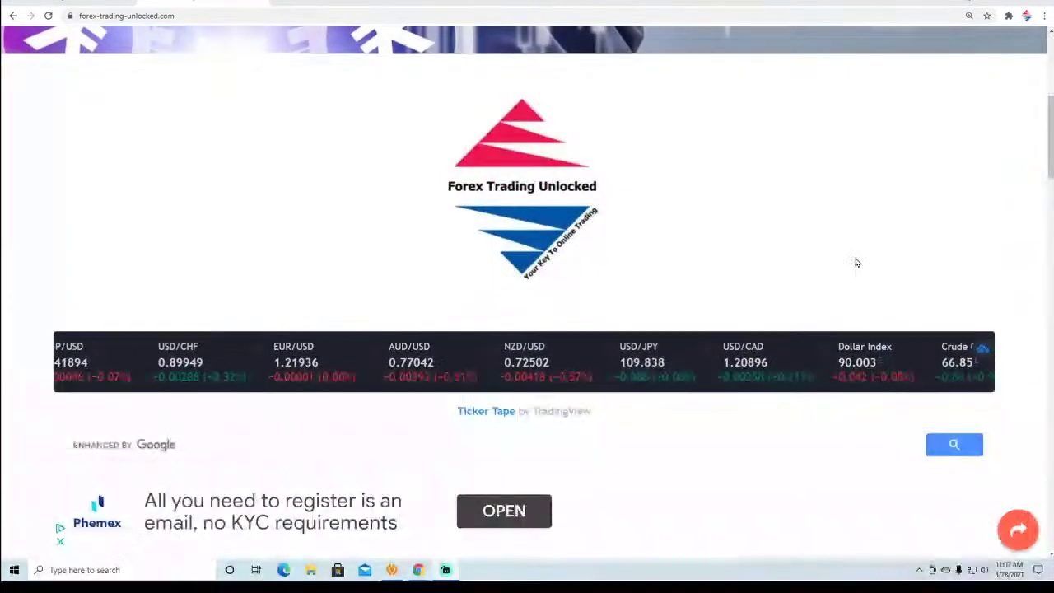
pyautogui.scroll(-7, 856, 262)
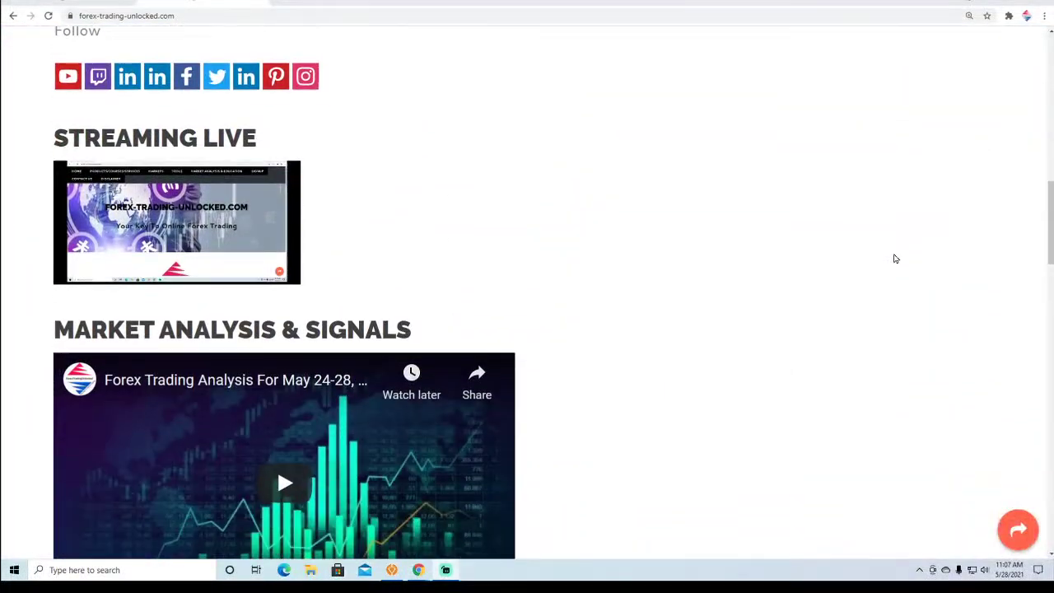
pyautogui.moveTo(236, 241)
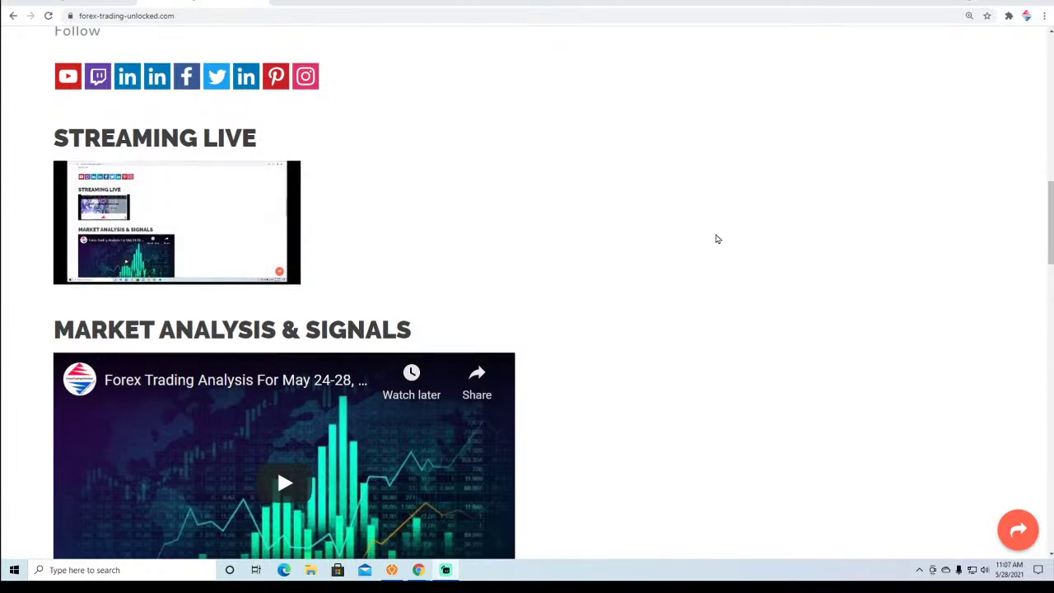
pyautogui.scroll(-1, 716, 240)
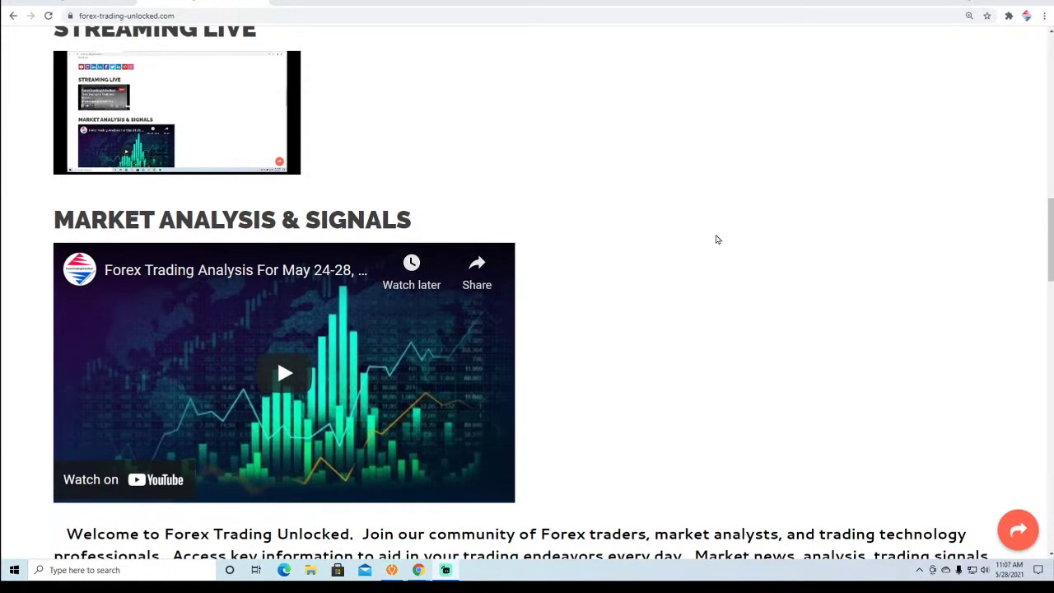
pyautogui.scroll(-1, 716, 239)
pyautogui.scroll(-1, 716, 240)
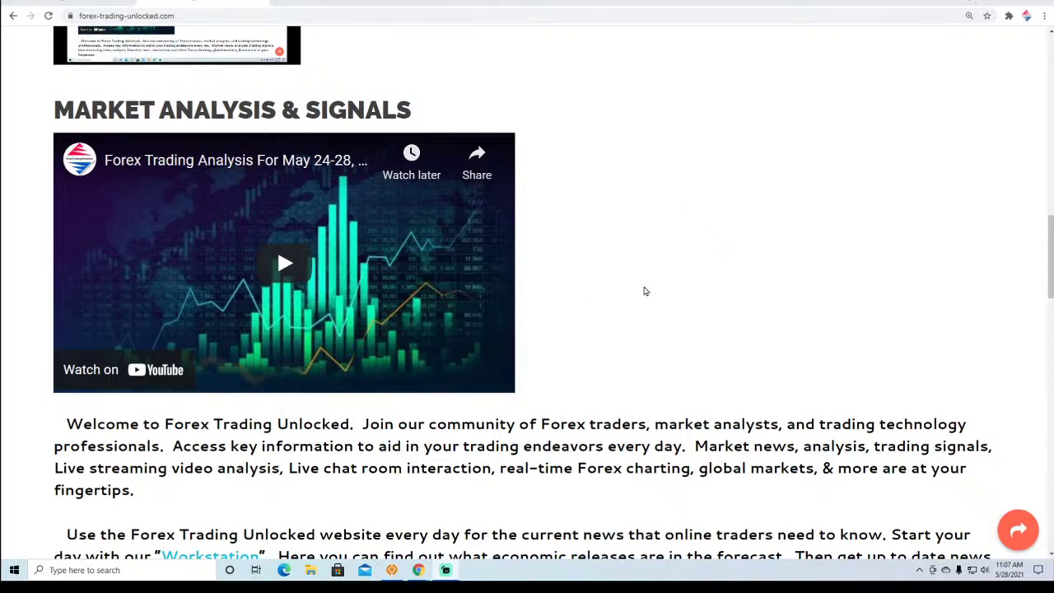
pyautogui.scroll(-3, 669, 278)
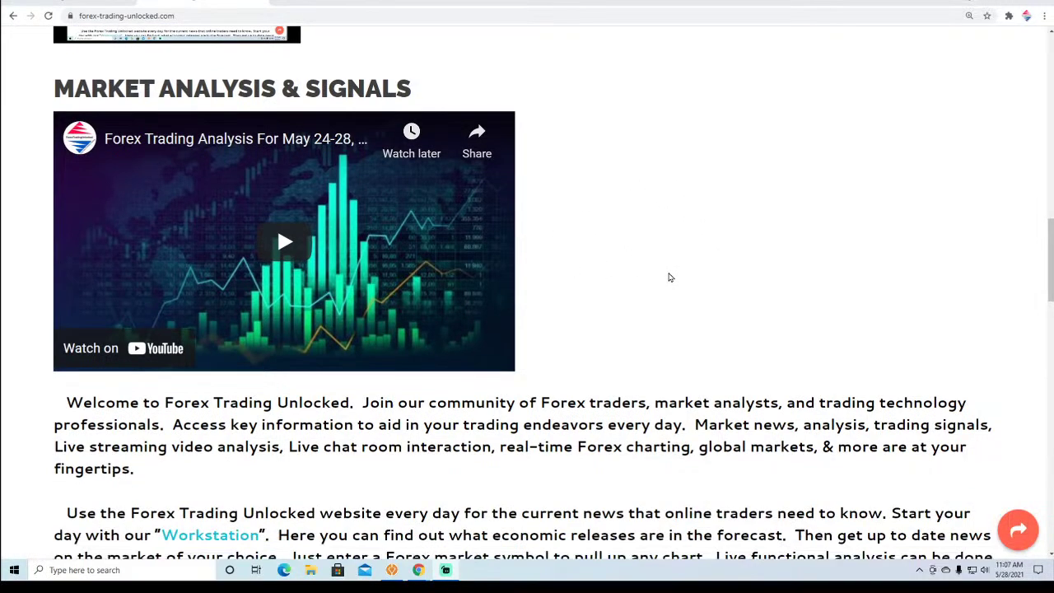
pyautogui.scroll(-3, 669, 277)
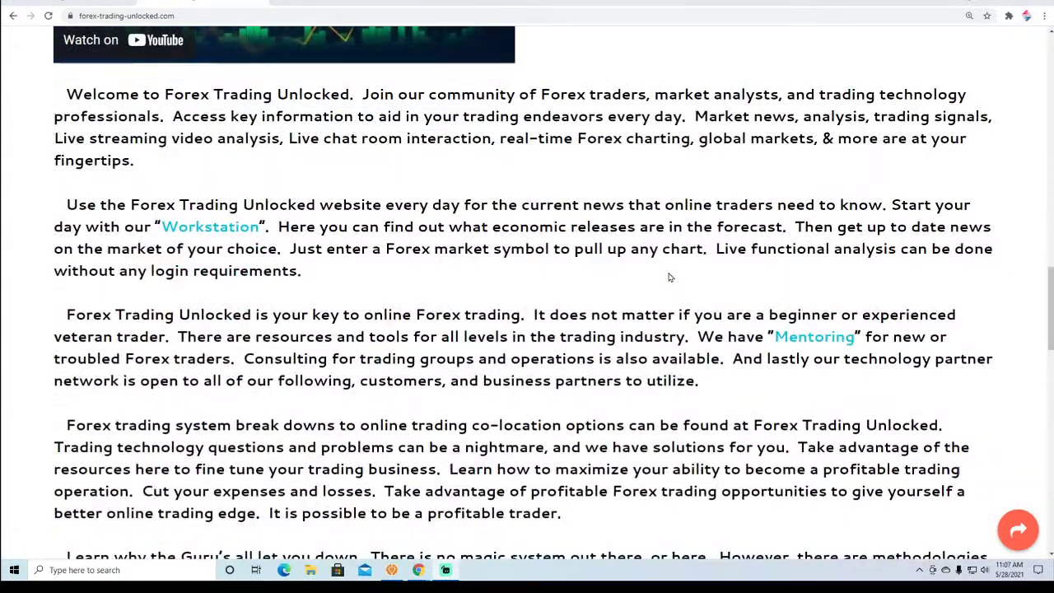
pyautogui.scroll(-3, 645, 275)
pyautogui.scroll(-3, 645, 275)
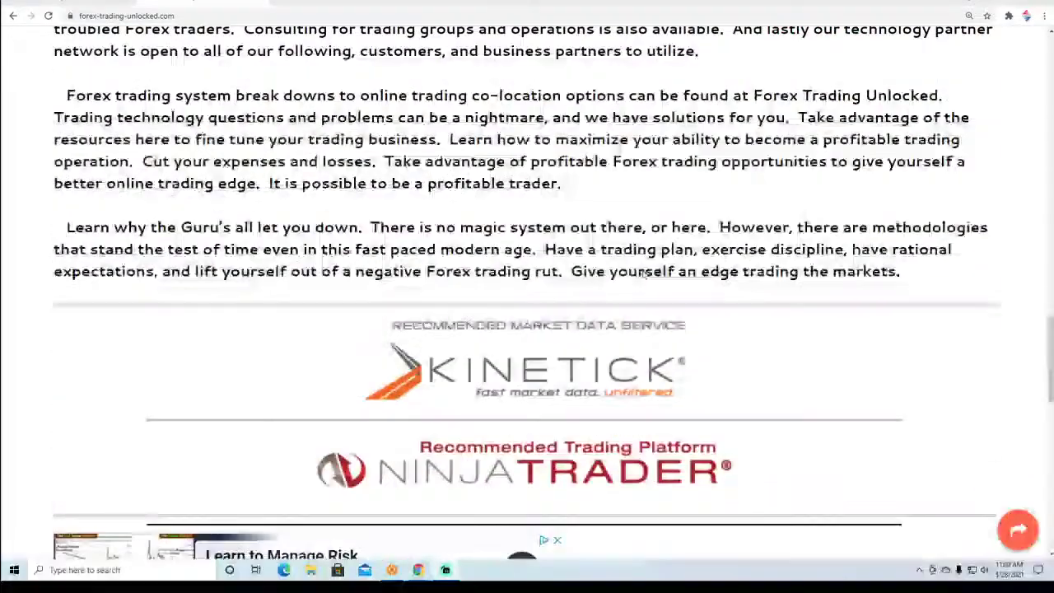
pyautogui.scroll(-1, 741, 226)
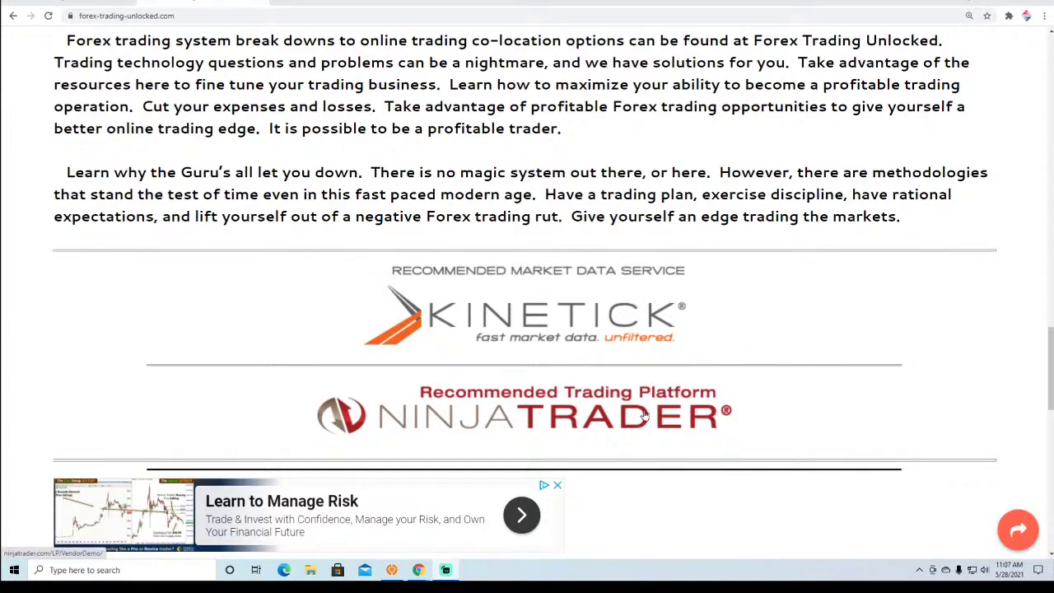
pyautogui.scroll(3, 740, 318)
pyautogui.scroll(15, 741, 318)
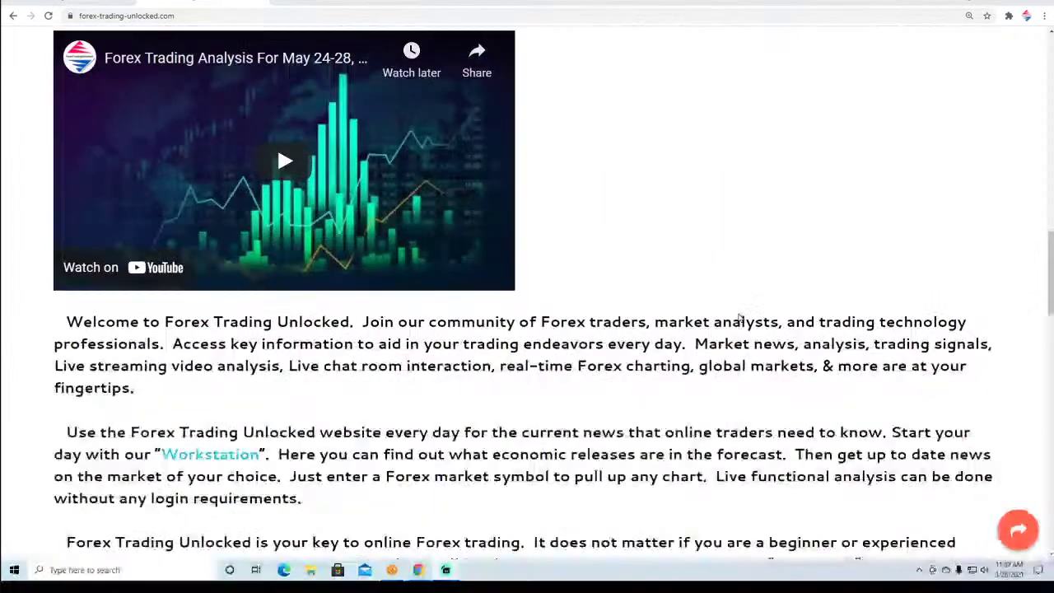
pyautogui.scroll(3, 739, 318)
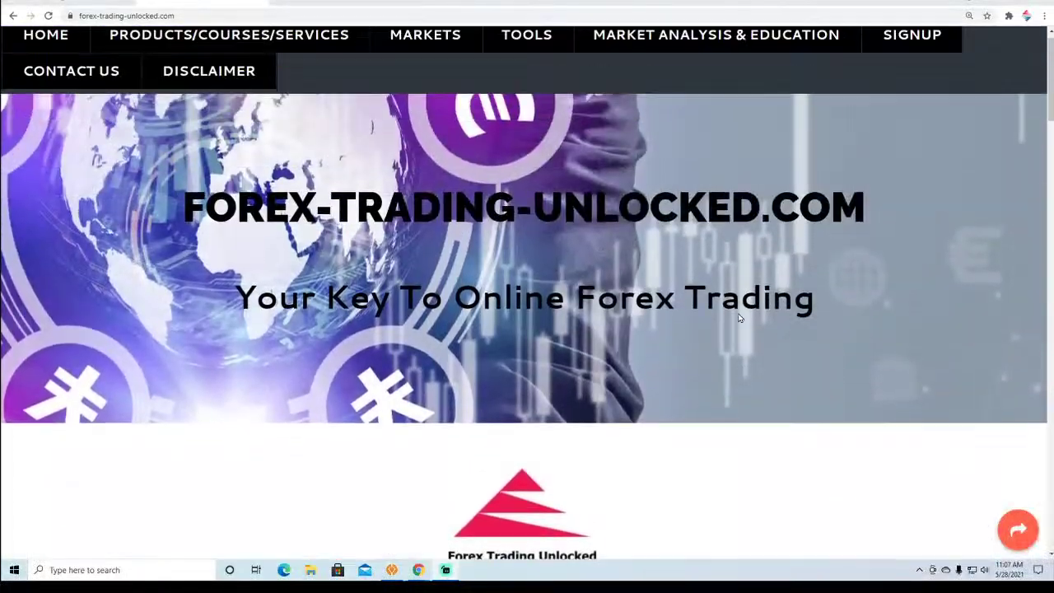
# Open the site's Forex Trading Unlocked Workstation page.
pyautogui.moveTo(526, 52)
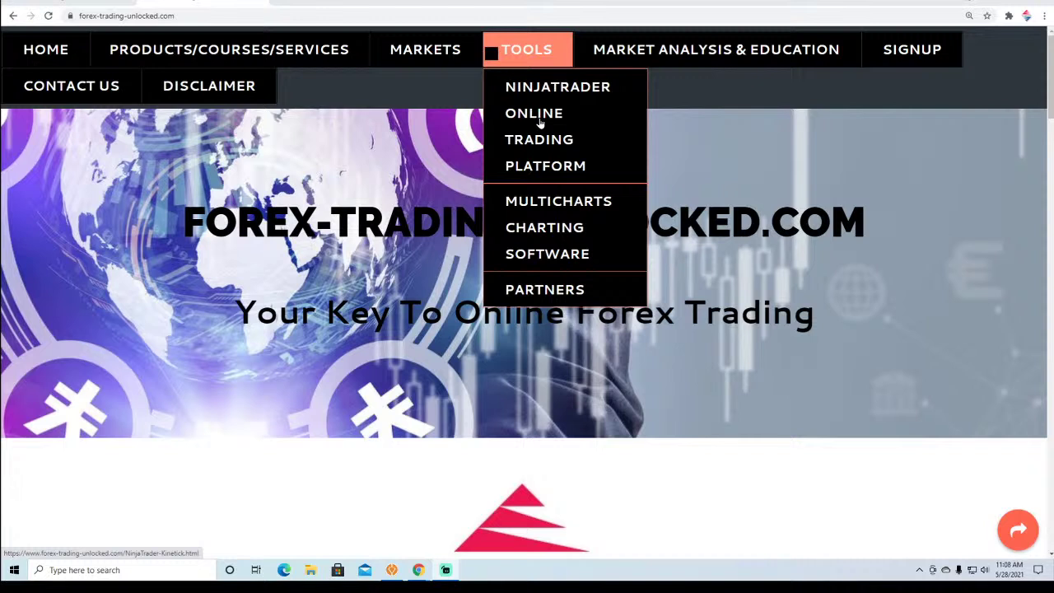
pyautogui.moveTo(643, 55)
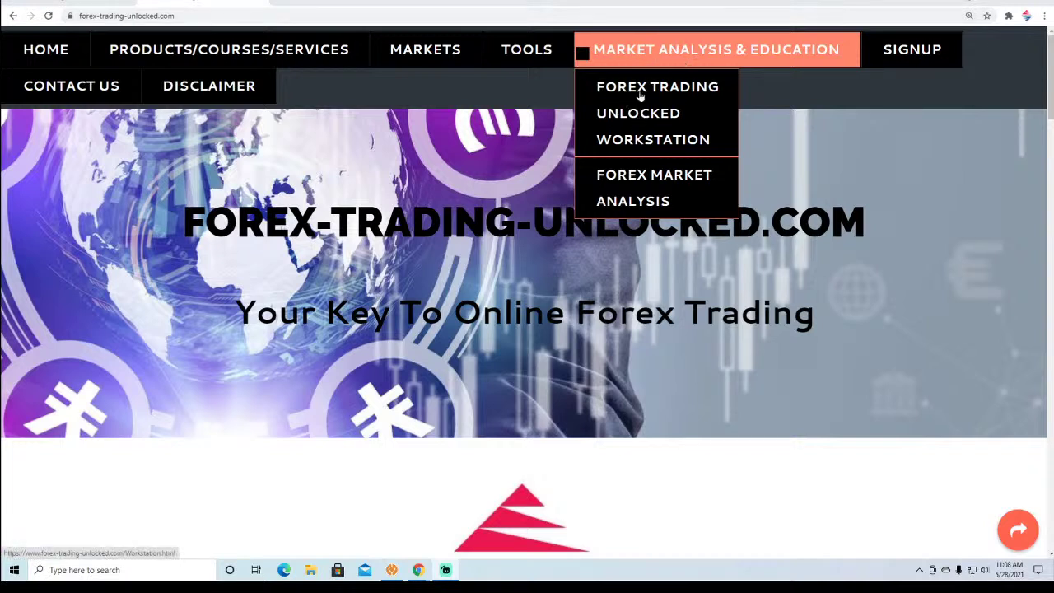
pyautogui.click(634, 117)
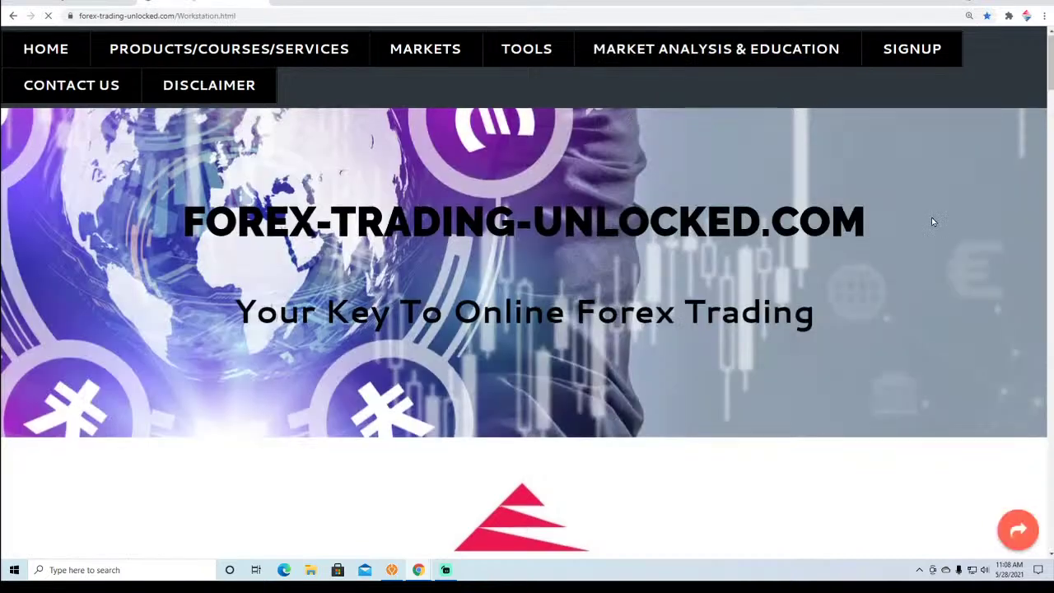
# Examine the upcoming May 30 and May 31 releases in the Workstation page's economic calendar.
pyautogui.scroll(-2, 933, 224)
pyautogui.scroll(-8, 932, 224)
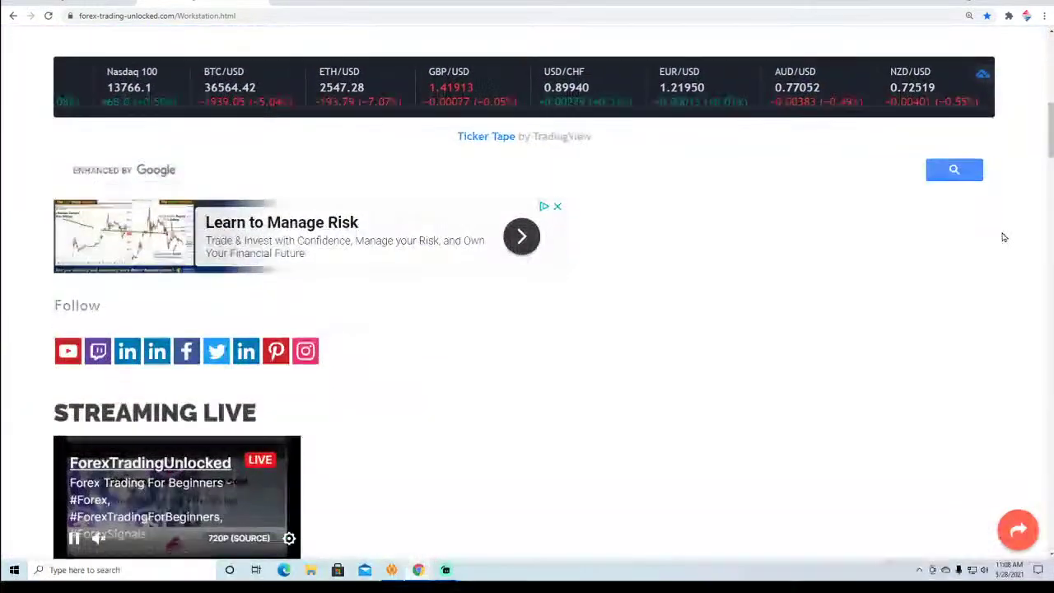
pyautogui.scroll(-1, 997, 238)
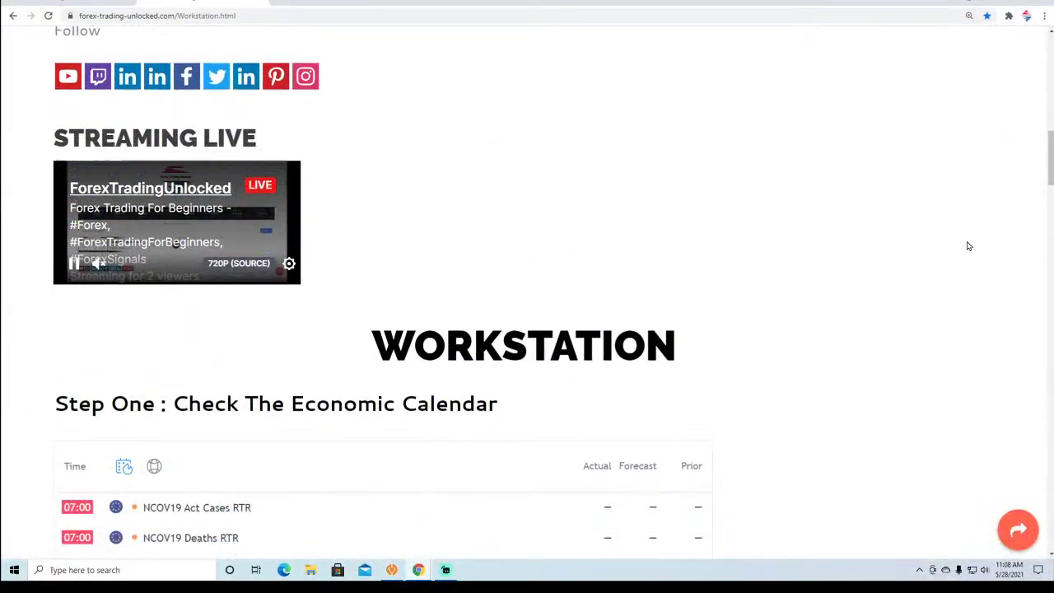
pyautogui.scroll(-1, 967, 246)
pyautogui.scroll(-3, 968, 245)
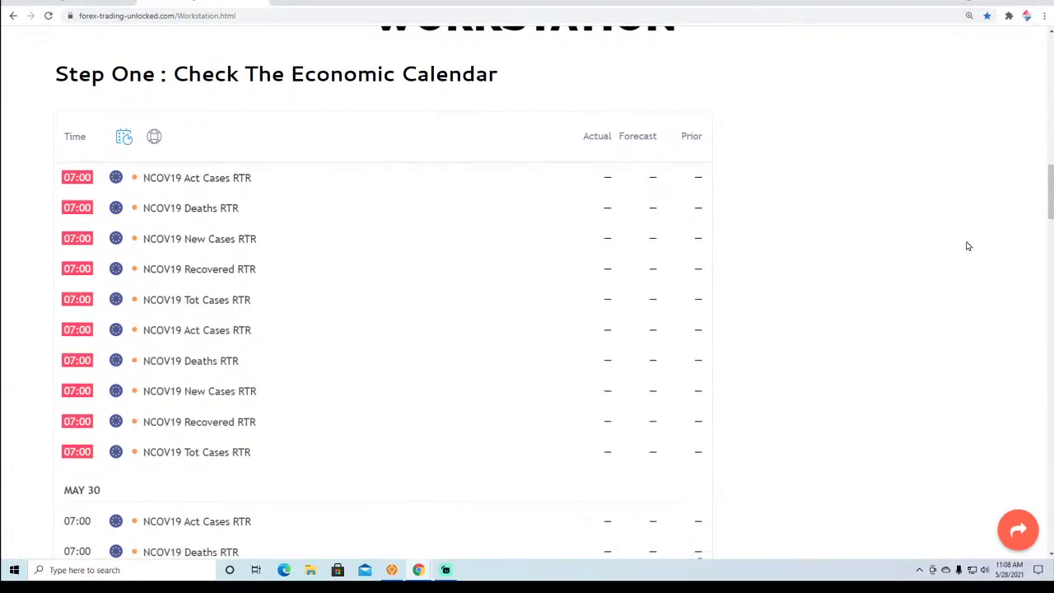
pyautogui.scroll(-1, 872, 198)
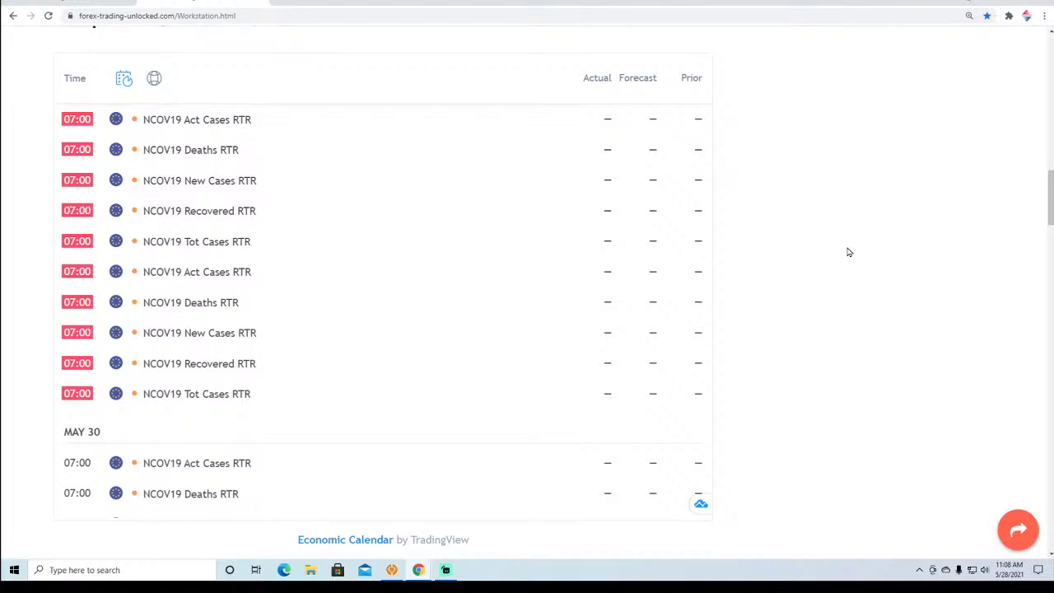
pyautogui.scroll(-1, 850, 252)
pyautogui.scroll(1, 849, 252)
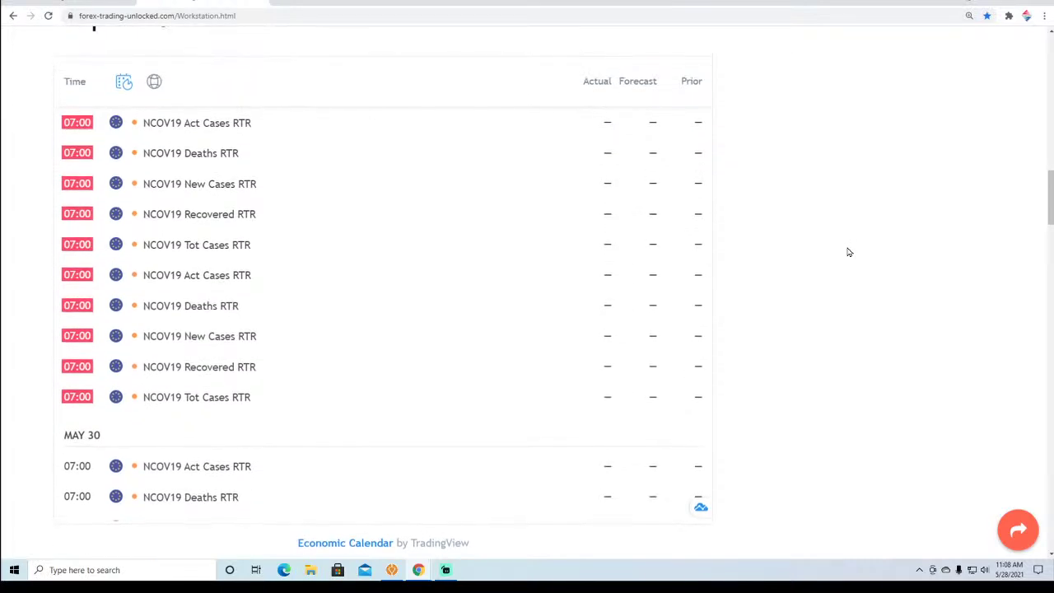
pyautogui.scroll(-2, 247, 237)
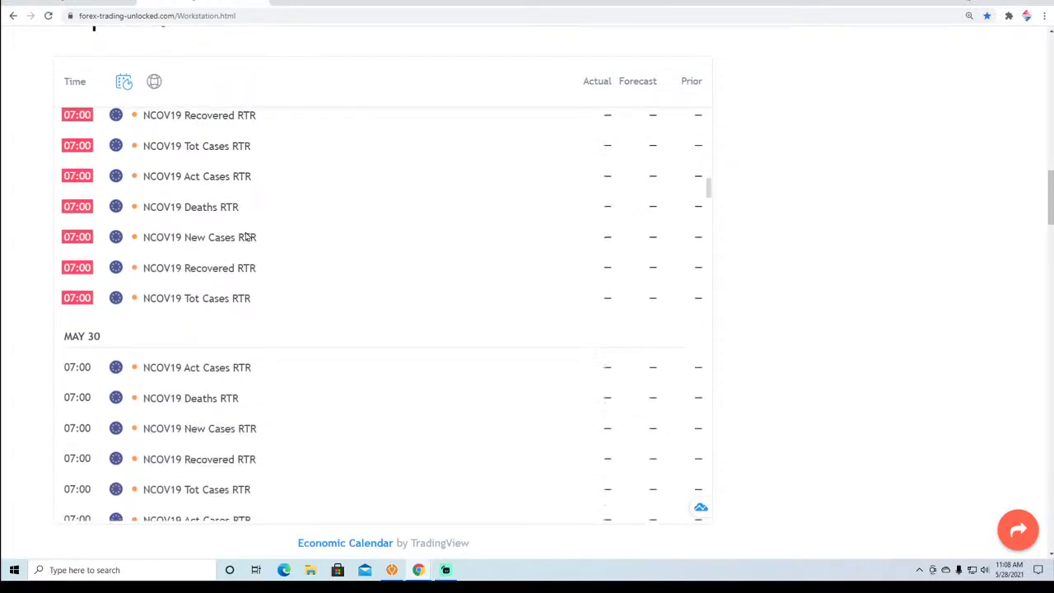
pyautogui.scroll(-3, 247, 237)
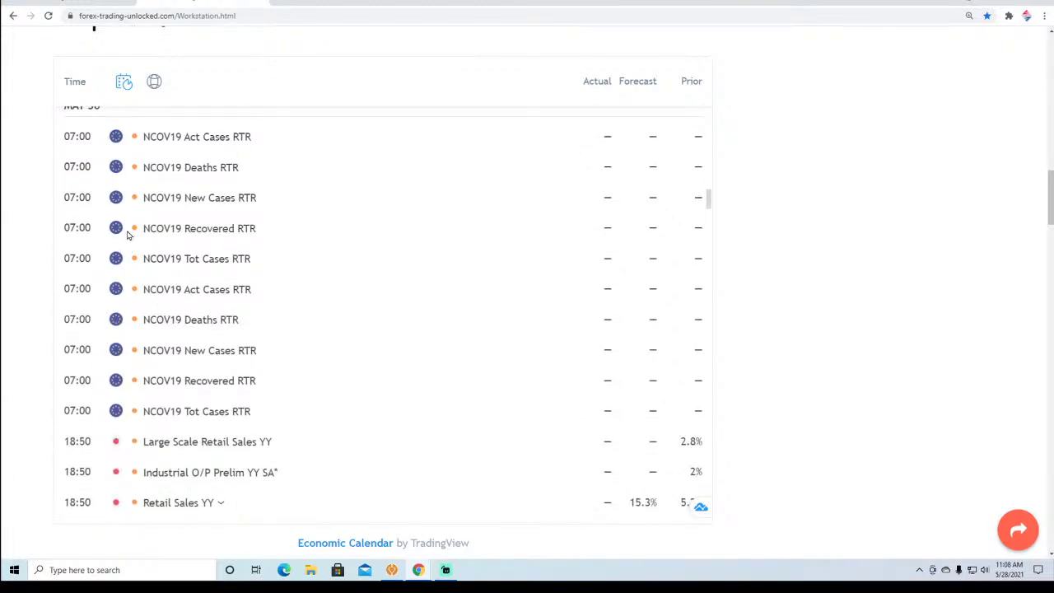
pyautogui.scroll(-1, 107, 258)
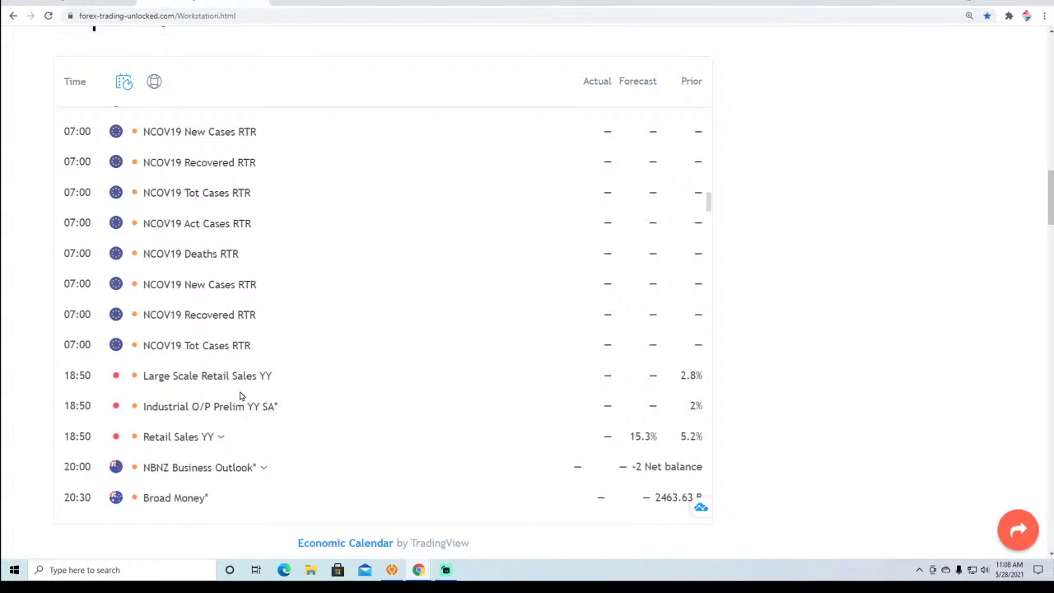
pyautogui.scroll(-1, 263, 403)
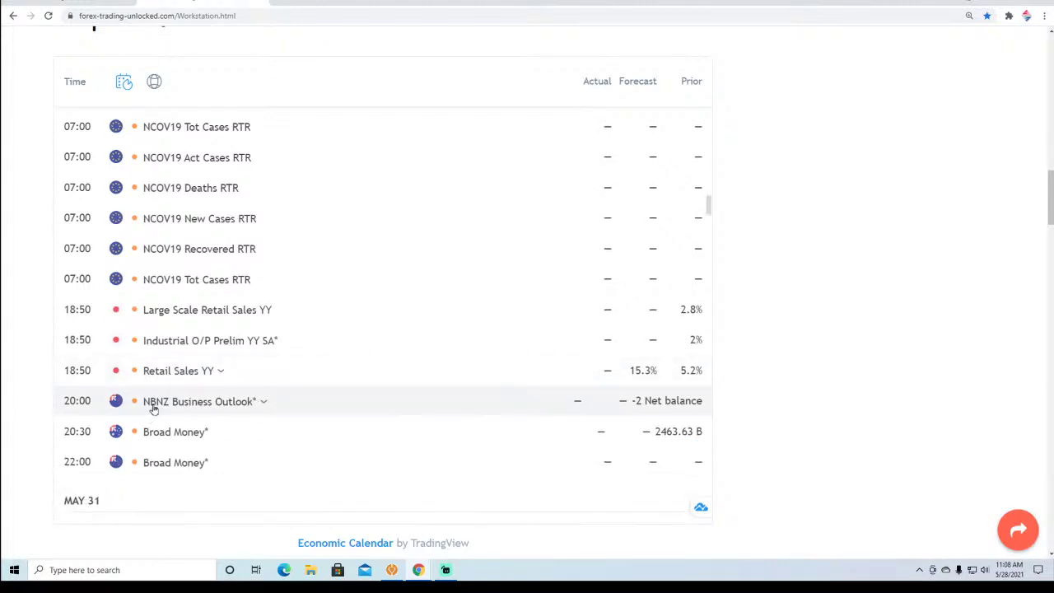
pyautogui.scroll(-1, 197, 401)
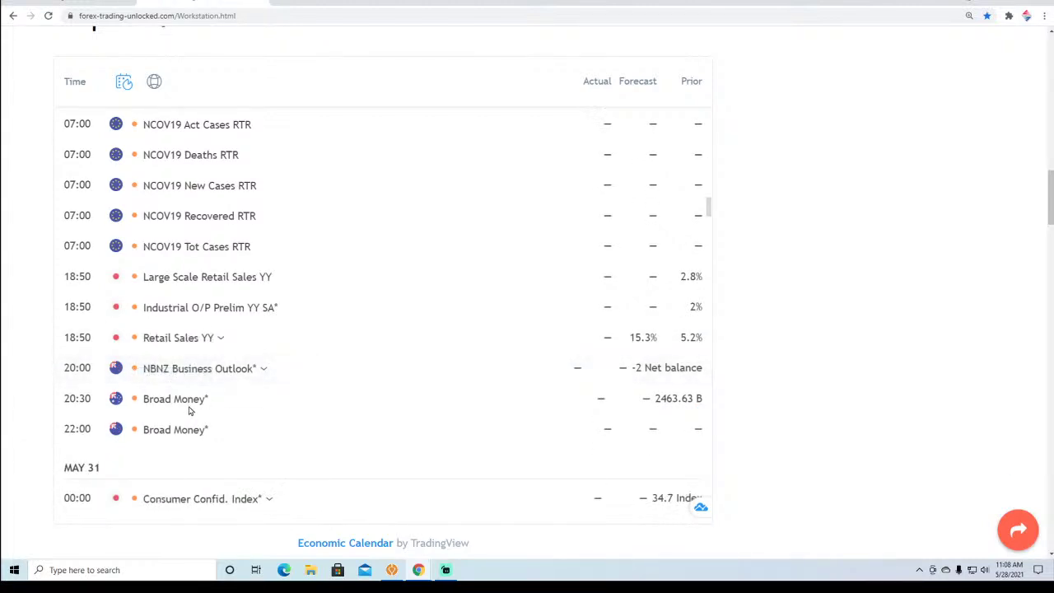
pyautogui.scroll(-3, 189, 409)
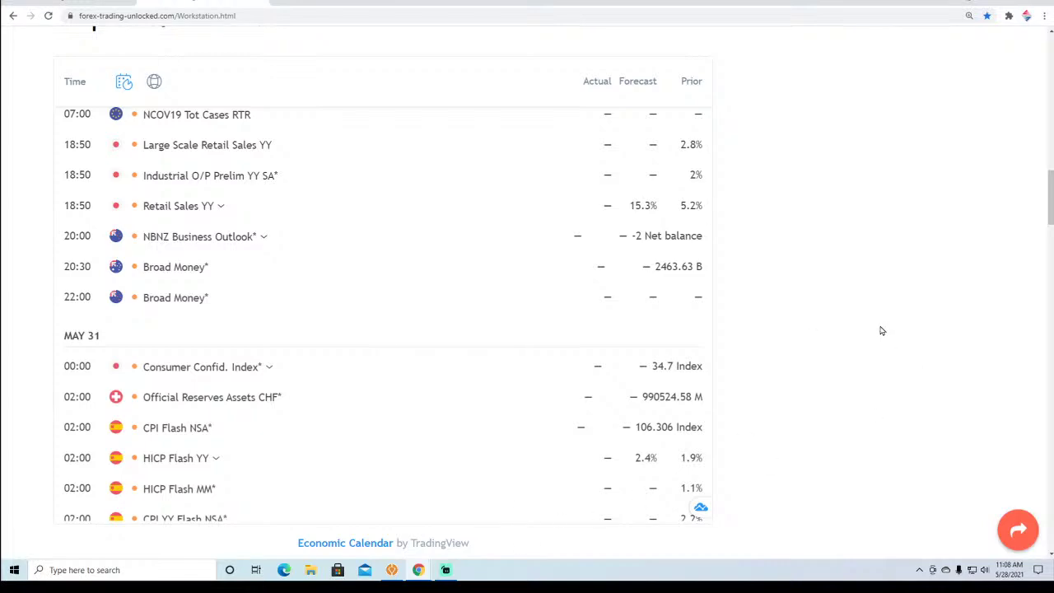
# Remove the volume indicator from the EURUSD chart on the Workstation page.
pyautogui.scroll(-3, 877, 302)
pyautogui.scroll(-5, 1004, 257)
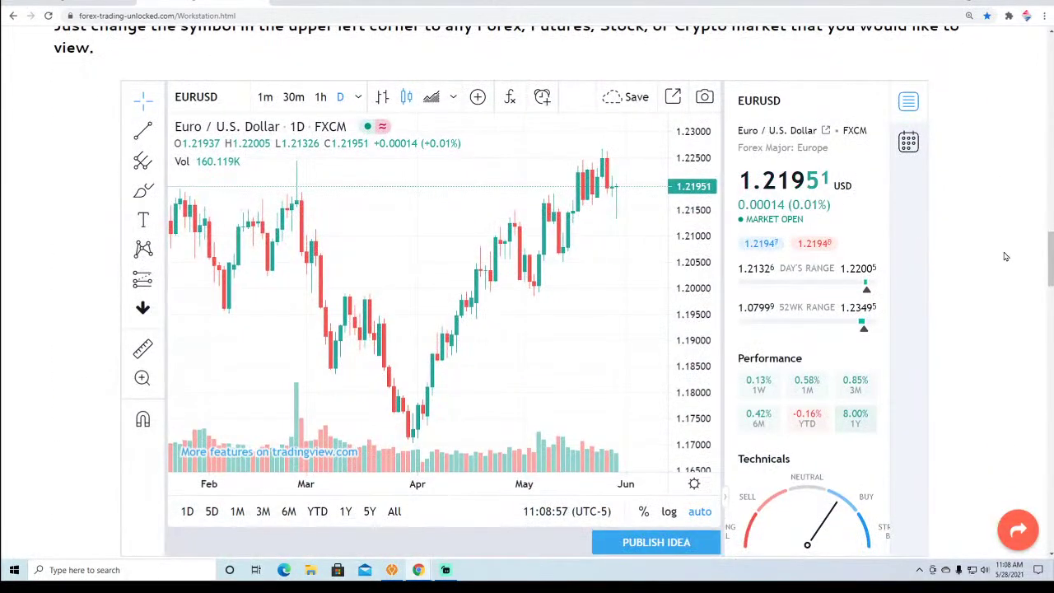
pyautogui.scroll(-1, 1004, 257)
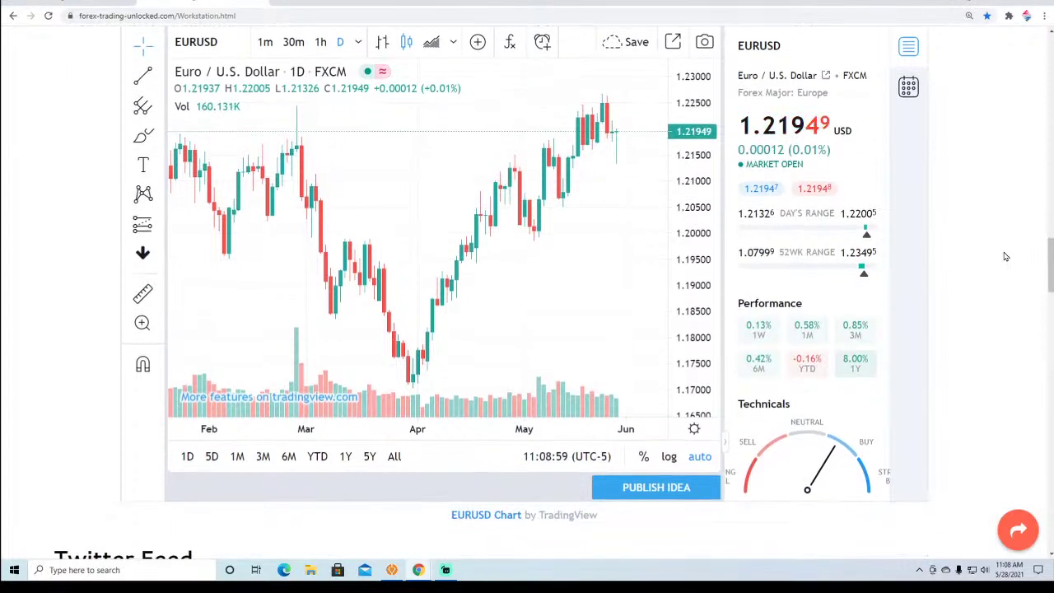
pyautogui.scroll(1, 1004, 257)
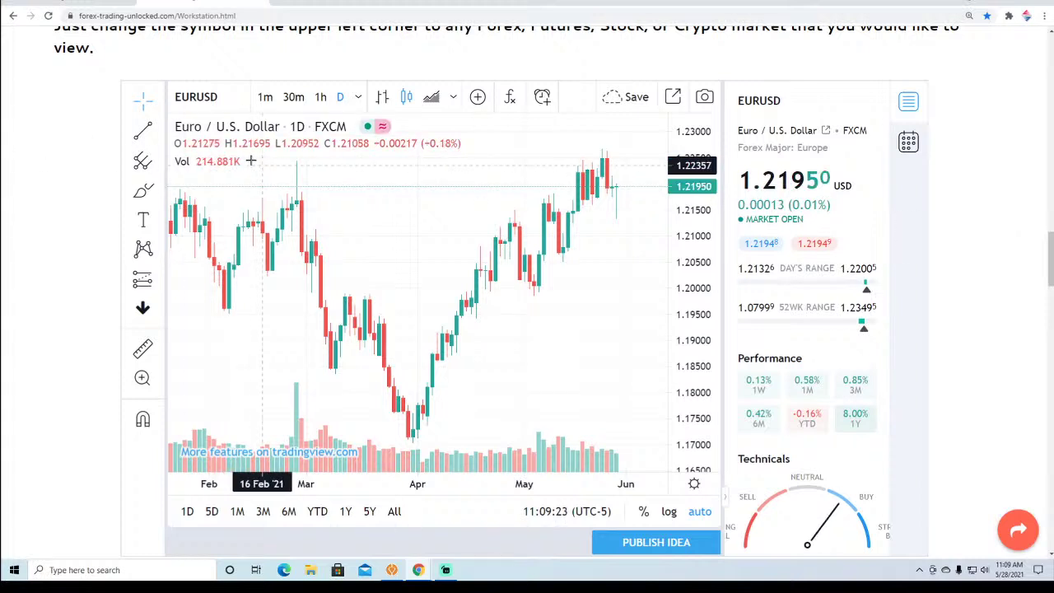
pyautogui.click(245, 161)
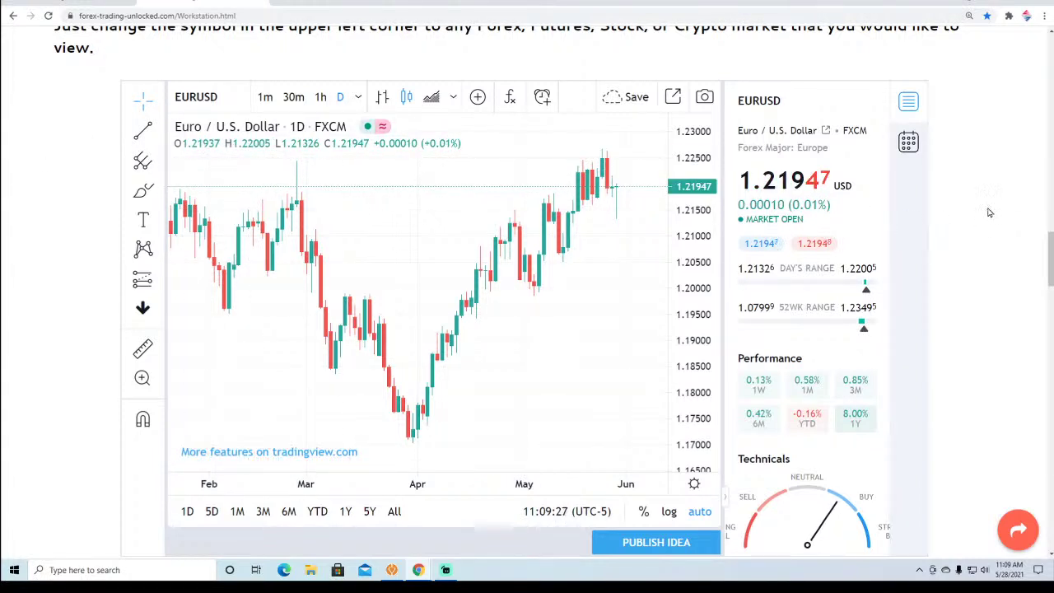
# Change the chart's symbol from EURUSD to USDJPY and view the pair's quote details.
pyautogui.moveTo(1050, 247); pyautogui.dragTo(1051, 252)
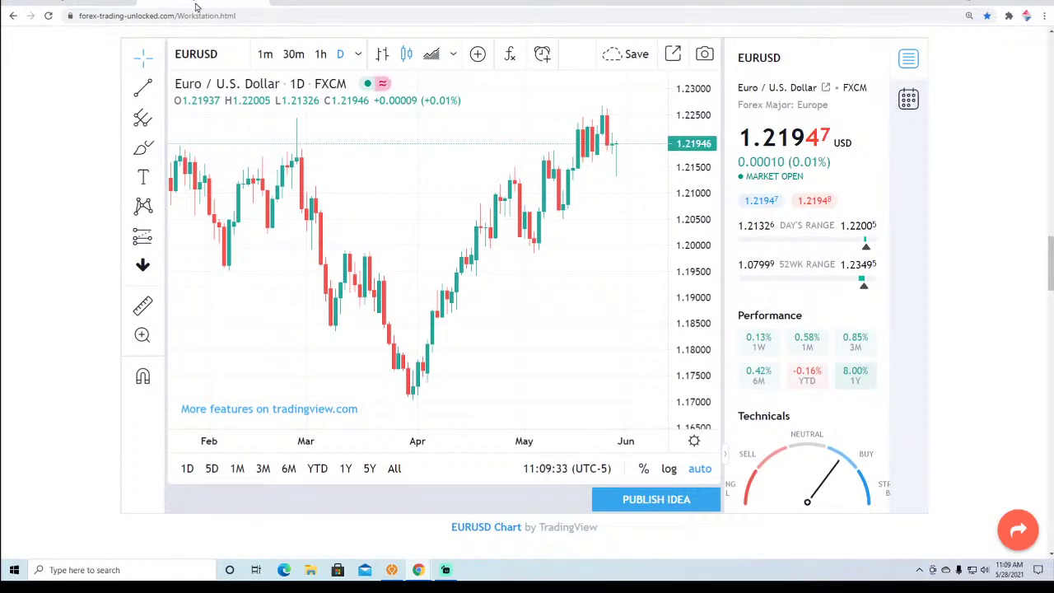
pyautogui.click(198, 54)
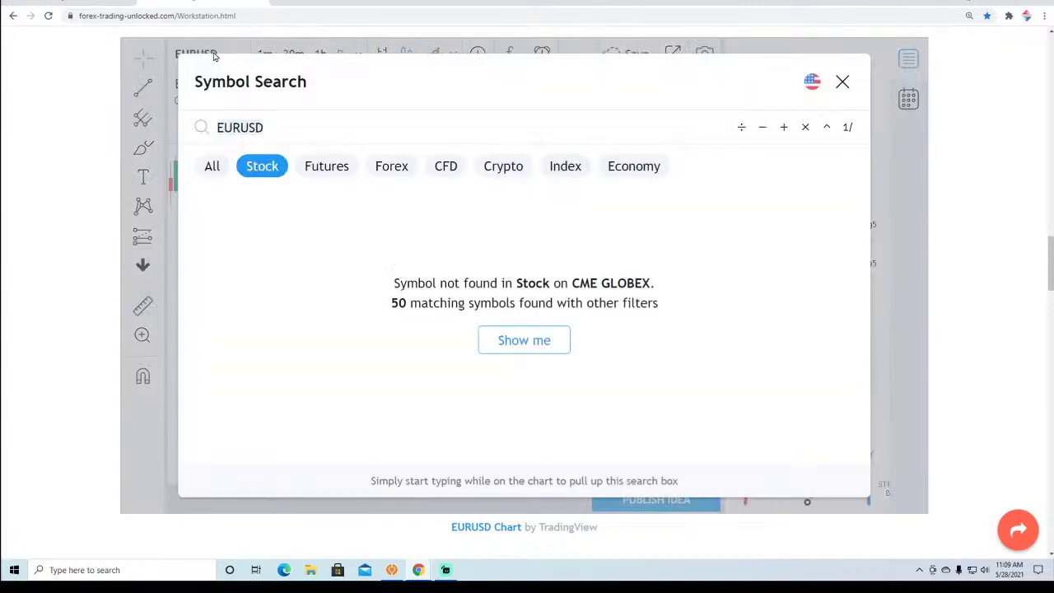
pyautogui.write('USDJPY')
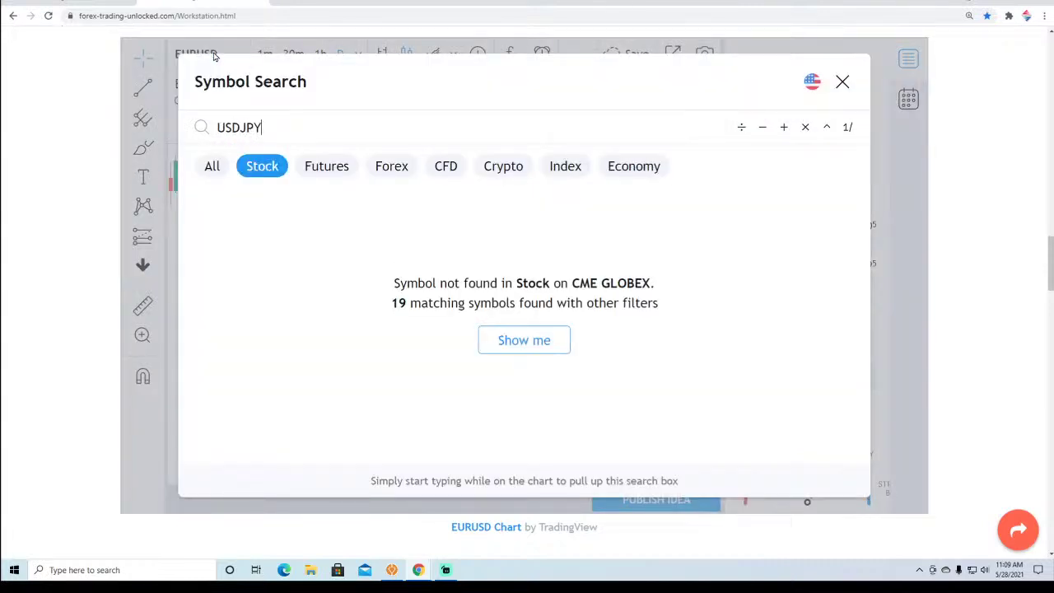
pyautogui.press('Return')
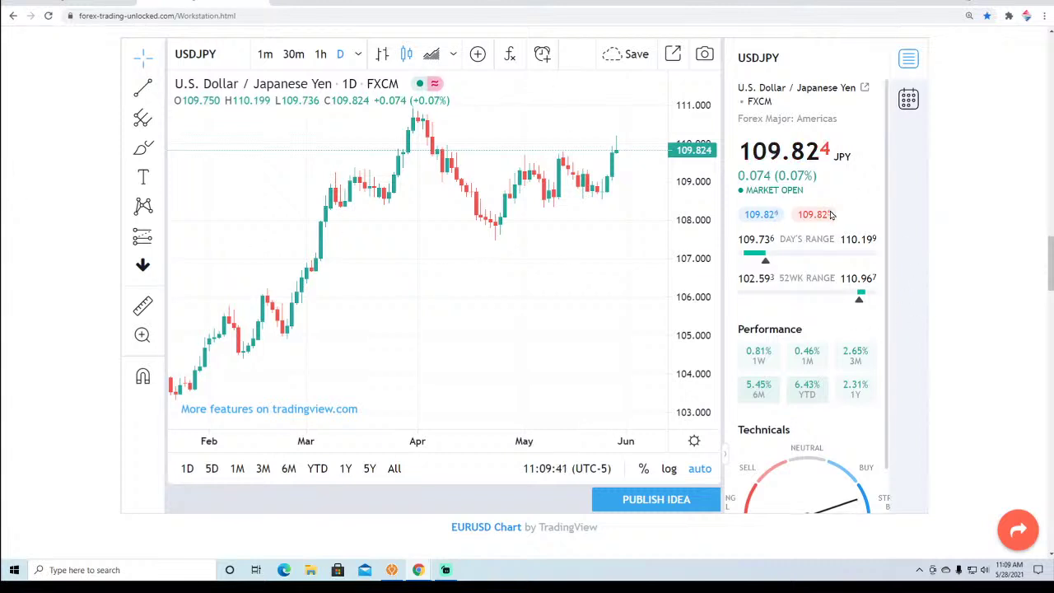
pyautogui.scroll(-1, 831, 214)
pyautogui.scroll(1, 830, 214)
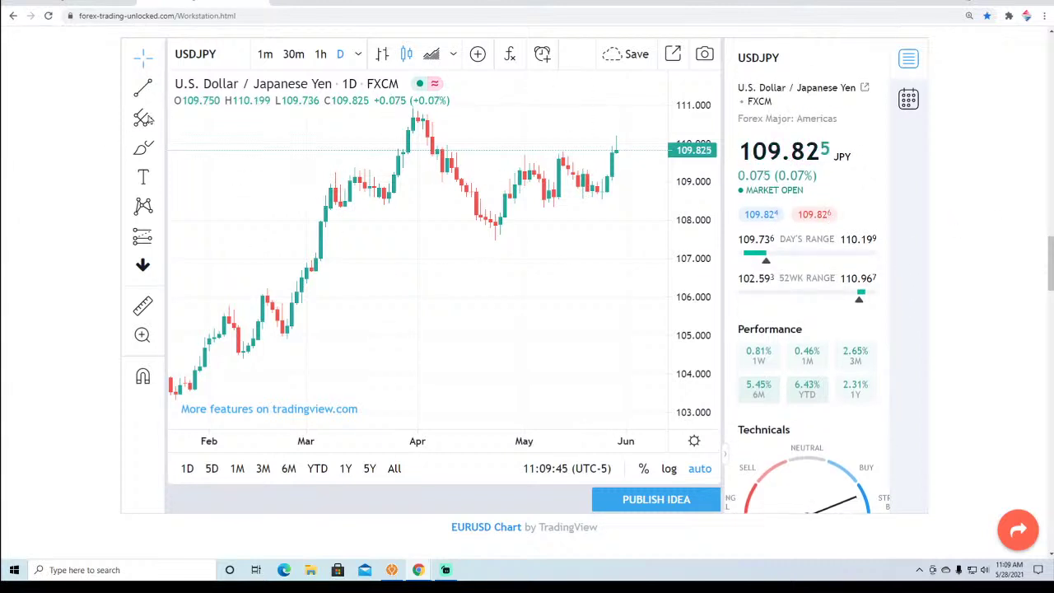
# Switch the Workstation chart to XAUUSD to view gold's daily price action.
pyautogui.click(198, 54)
pyautogui.write('X')
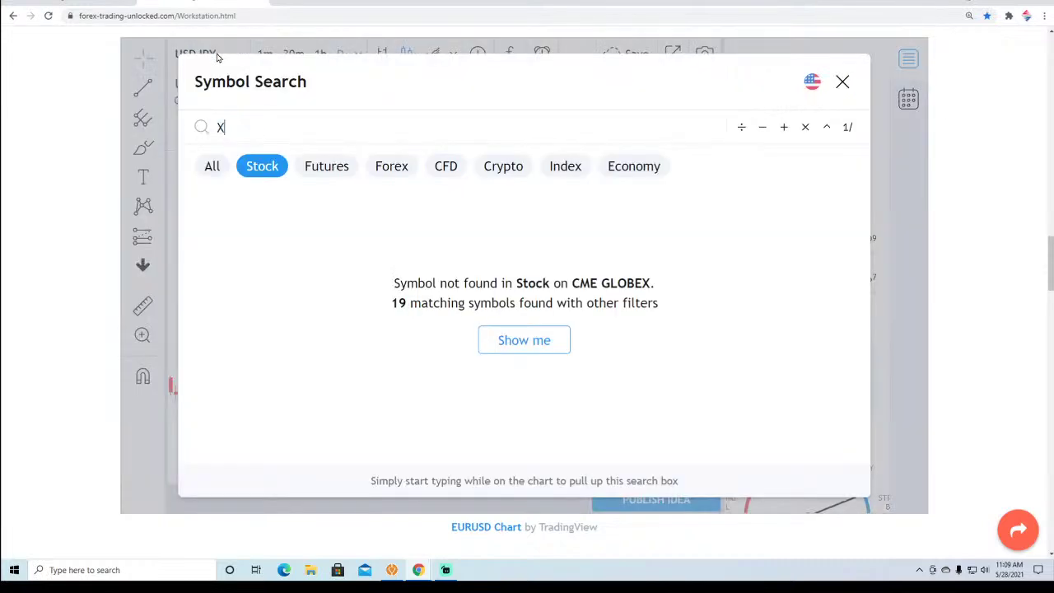
pyautogui.write('AUUSD')
pyautogui.press('Return')
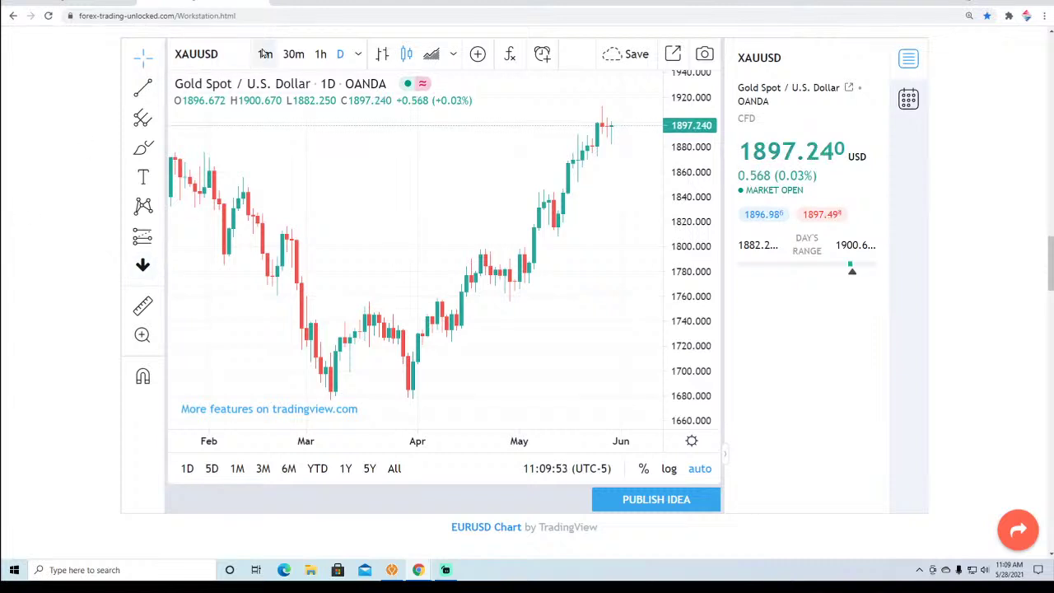
# Switch the chart to CL1! and examine crude oil's forward curve, performance and technicals gauge.
pyautogui.click(219, 55)
pyautogui.write('CL1!')
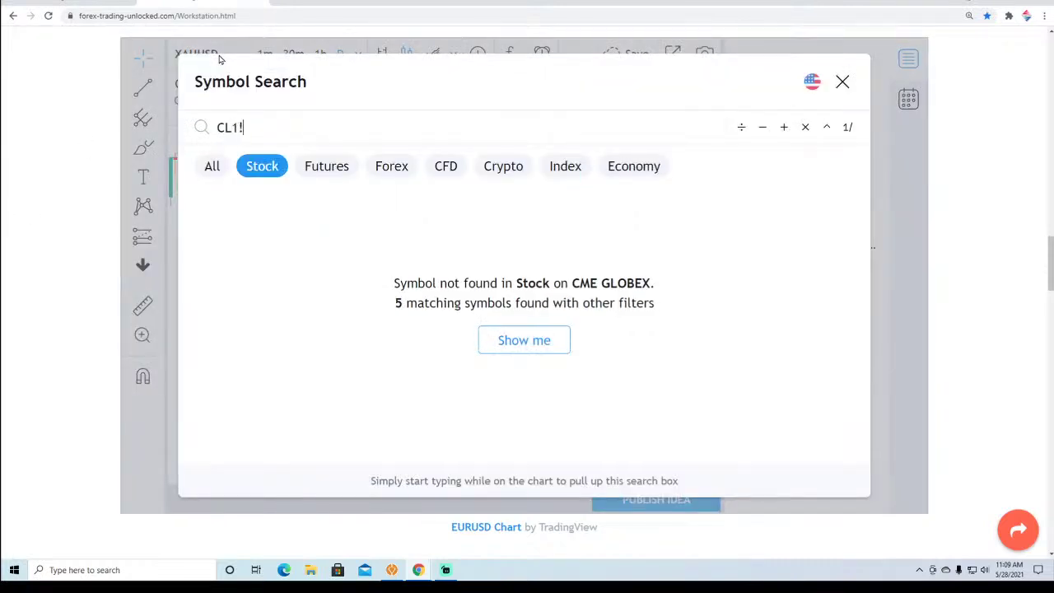
pyautogui.press('Return')
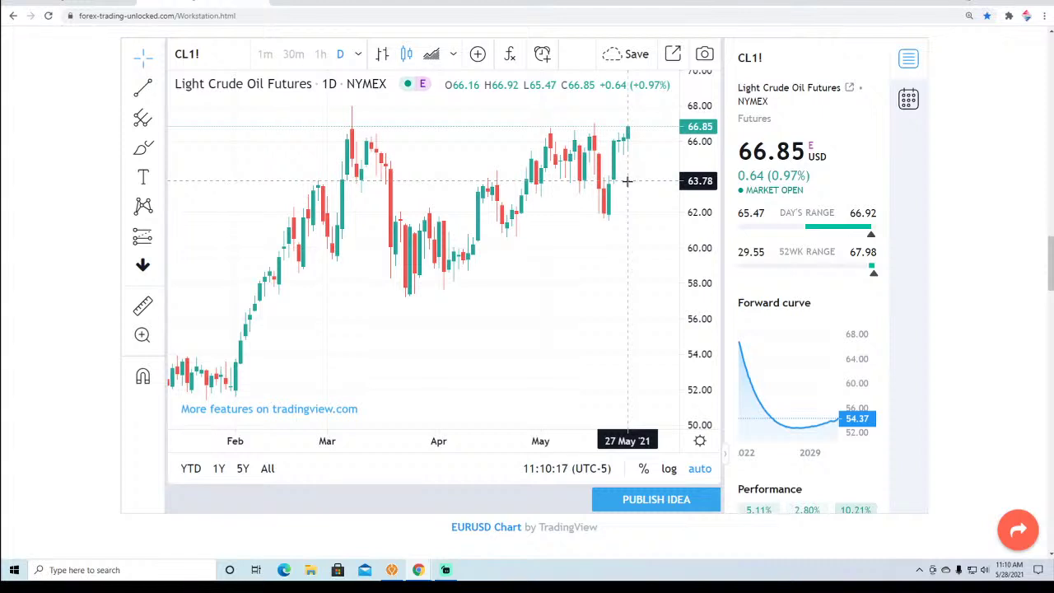
pyautogui.scroll(-1, 795, 280)
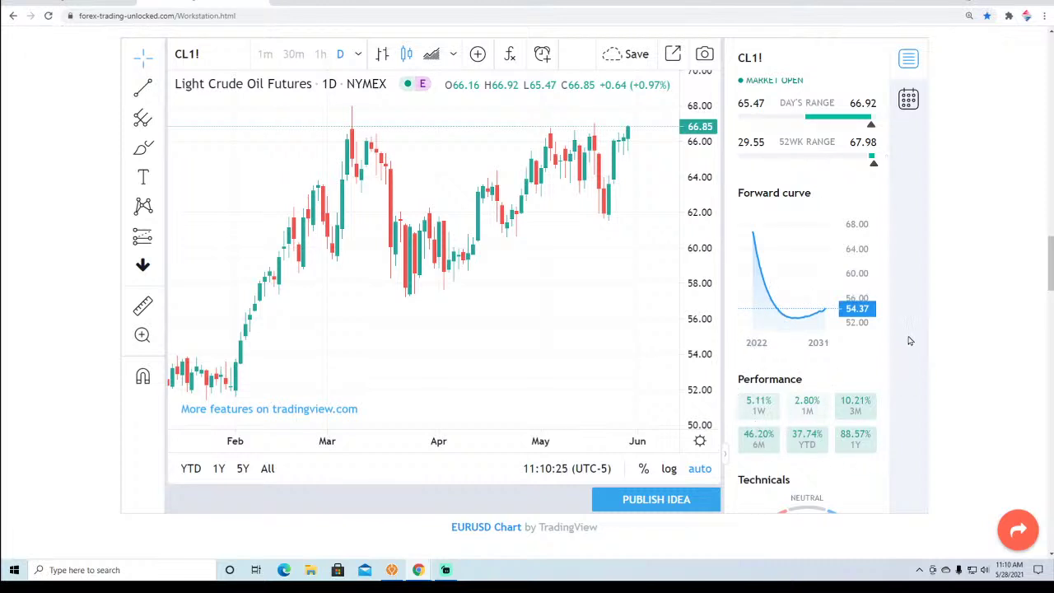
pyautogui.scroll(-3, 851, 377)
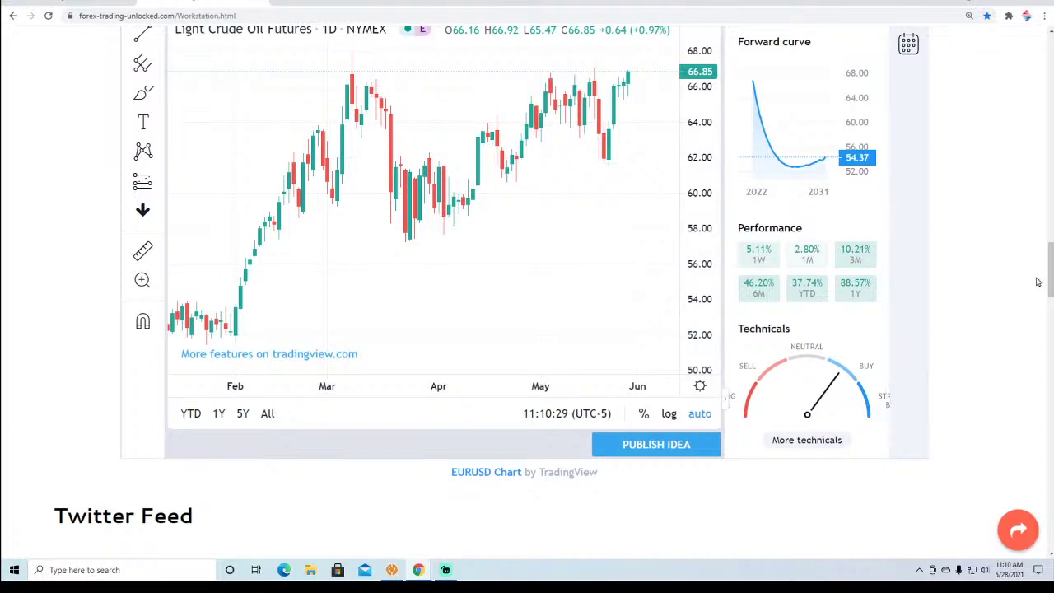
pyautogui.moveTo(1050, 267); pyautogui.dragTo(1050, 260)
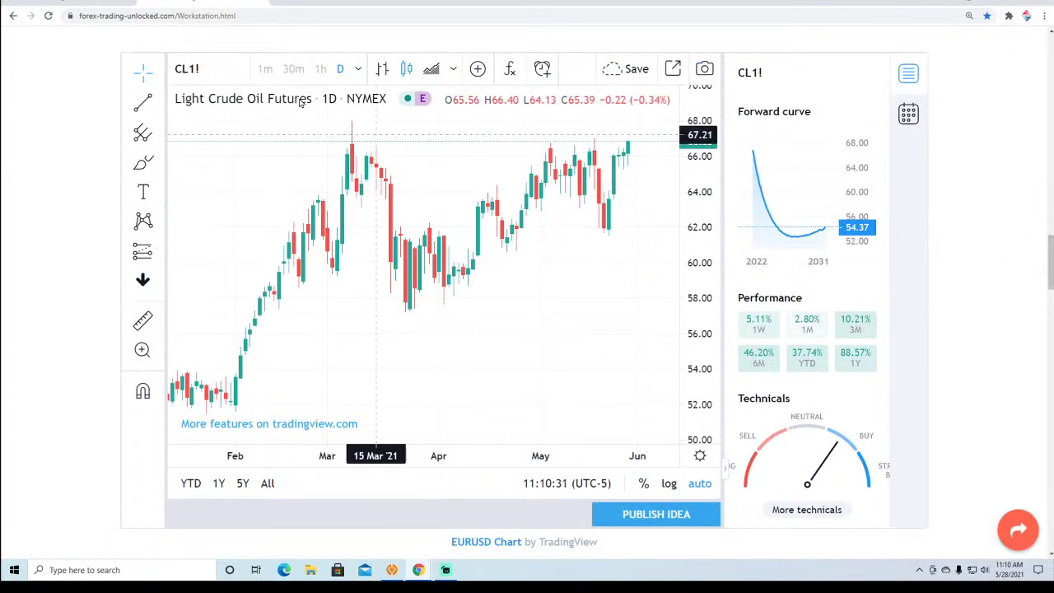
pyautogui.click(206, 71)
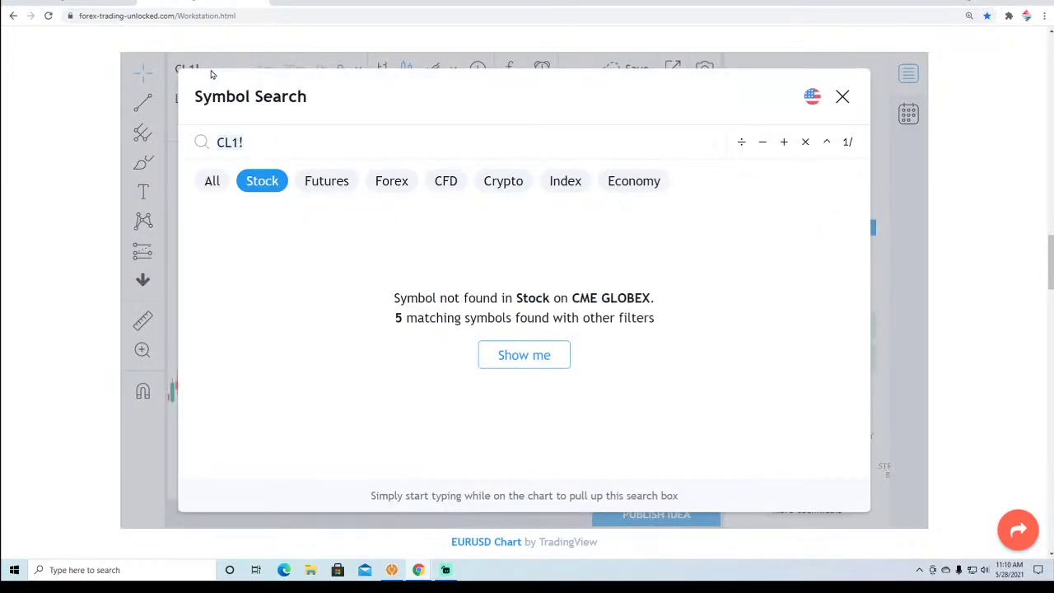
pyautogui.write('EUERUSD')
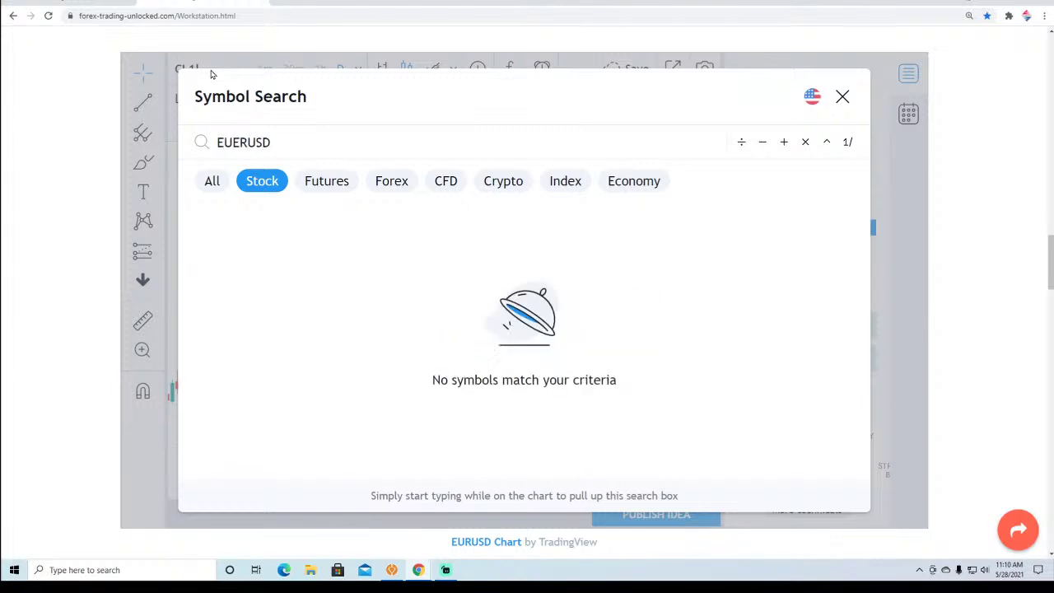
pyautogui.press('Return')
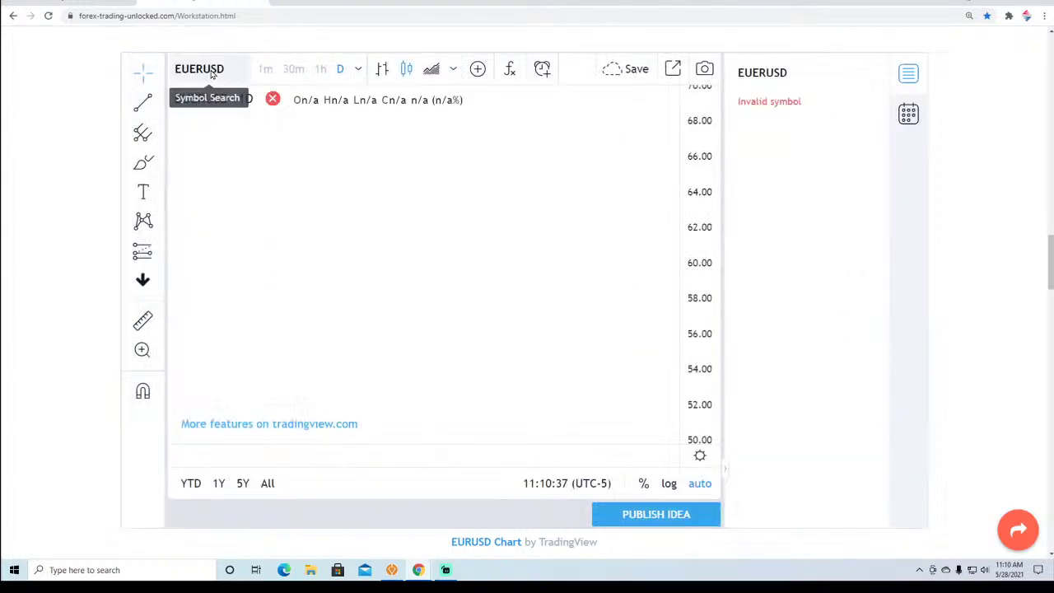
# Set the chart's symbol to EURUSD.
pyautogui.click(212, 73)
pyautogui.hotkey('ctrl', 'a')
pyautogui.write('EURU')
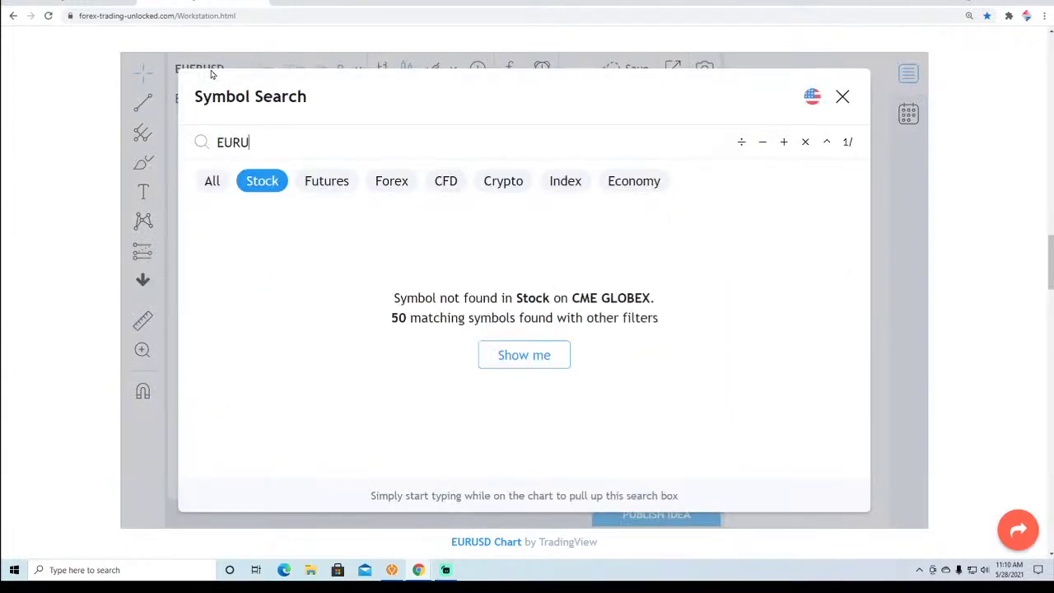
pyautogui.write('SD')
pyautogui.press('Return')
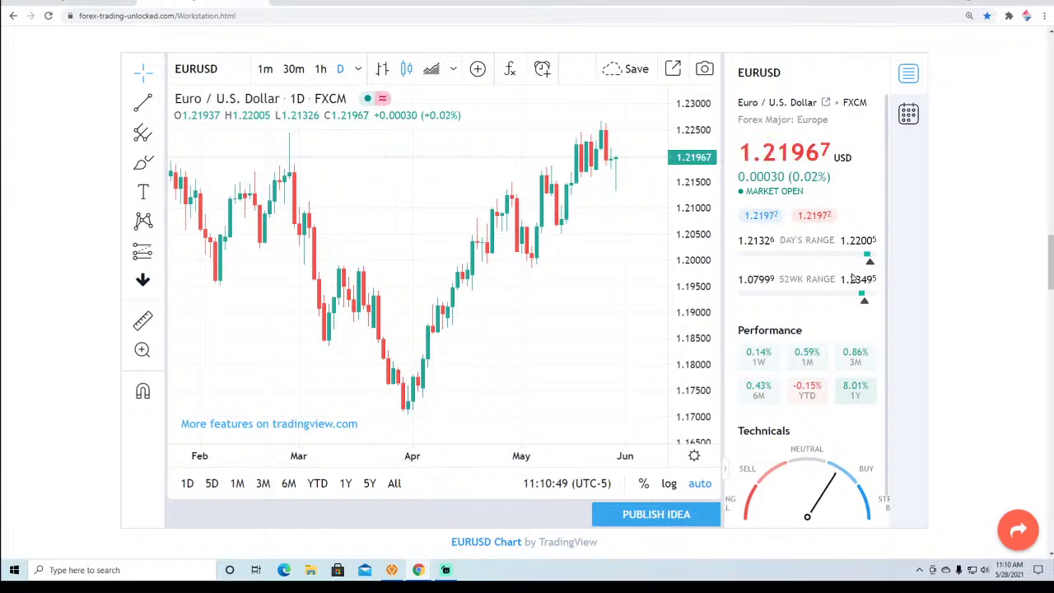
# Check EURUSD's technical analysis summary for the 1 month, 1 week, 15 minutes and 1 minute timeframes, and close it.
pyautogui.scroll(-1, 847, 280)
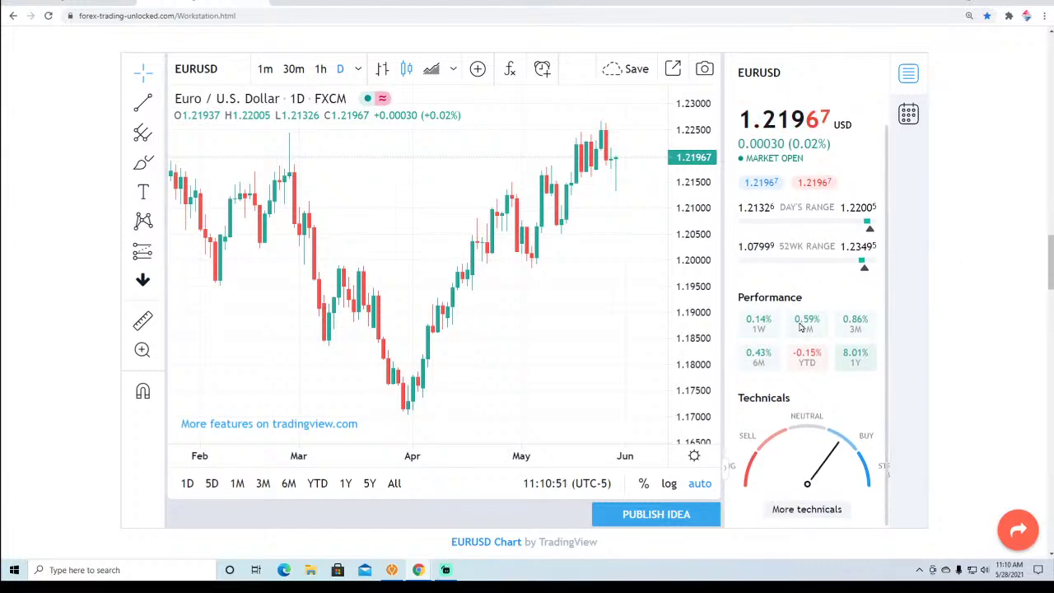
pyautogui.click(805, 510)
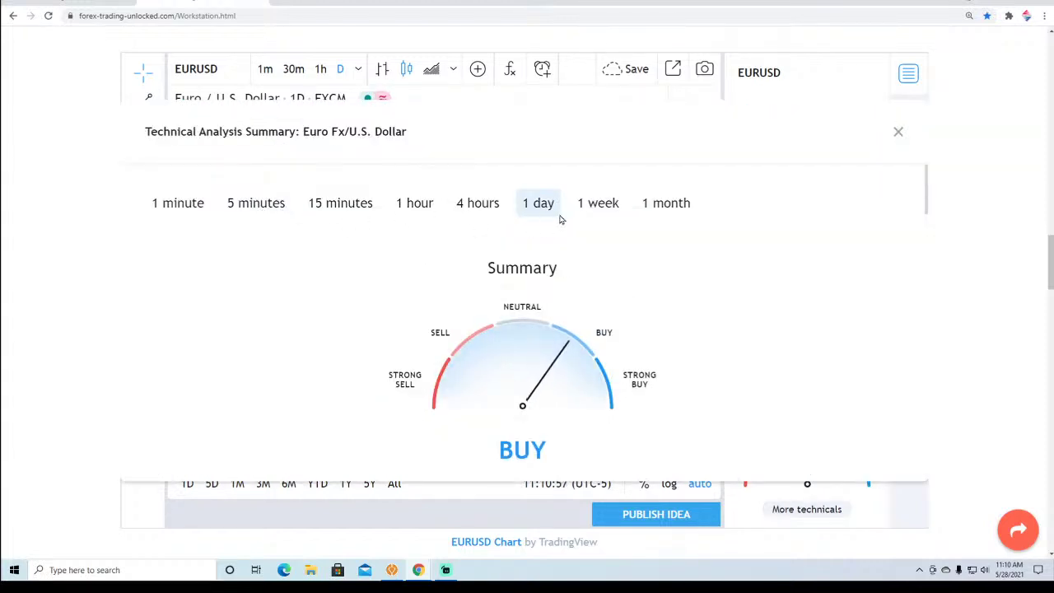
pyautogui.click(670, 211)
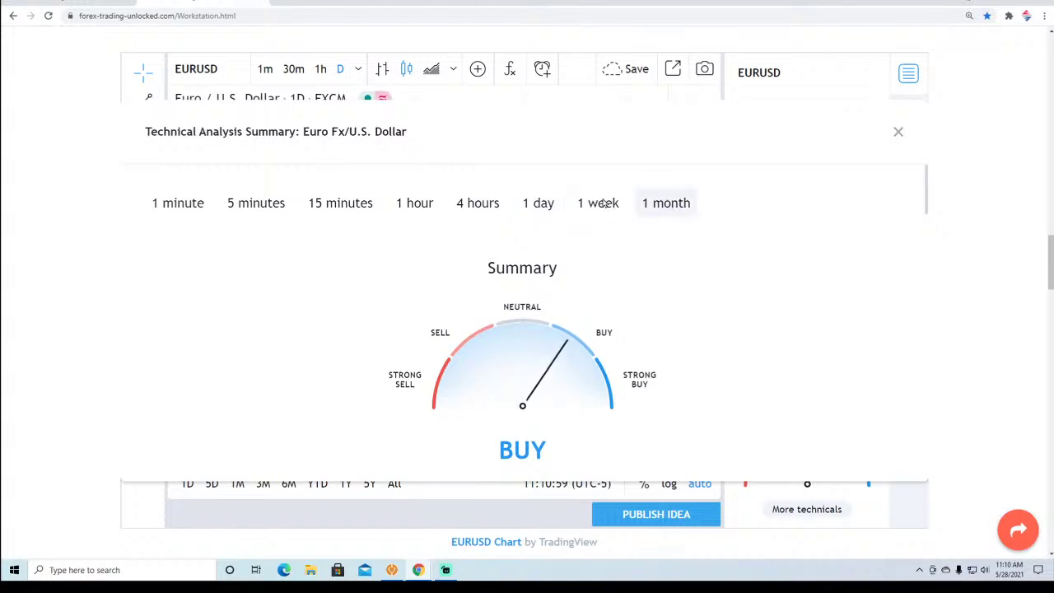
pyautogui.click(604, 204)
pyautogui.click(329, 206)
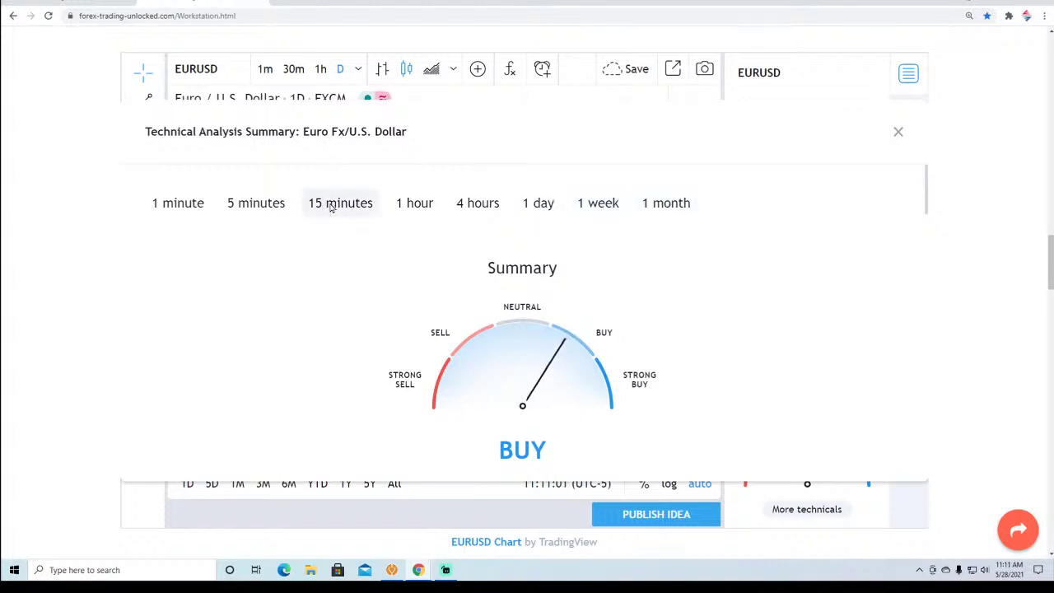
pyautogui.click(204, 206)
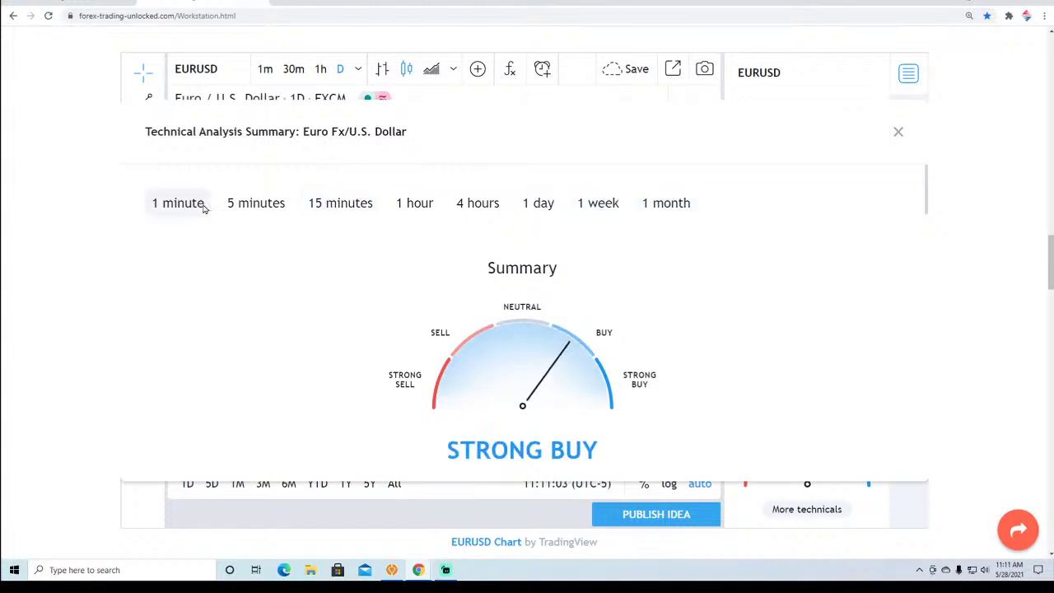
pyautogui.click(897, 133)
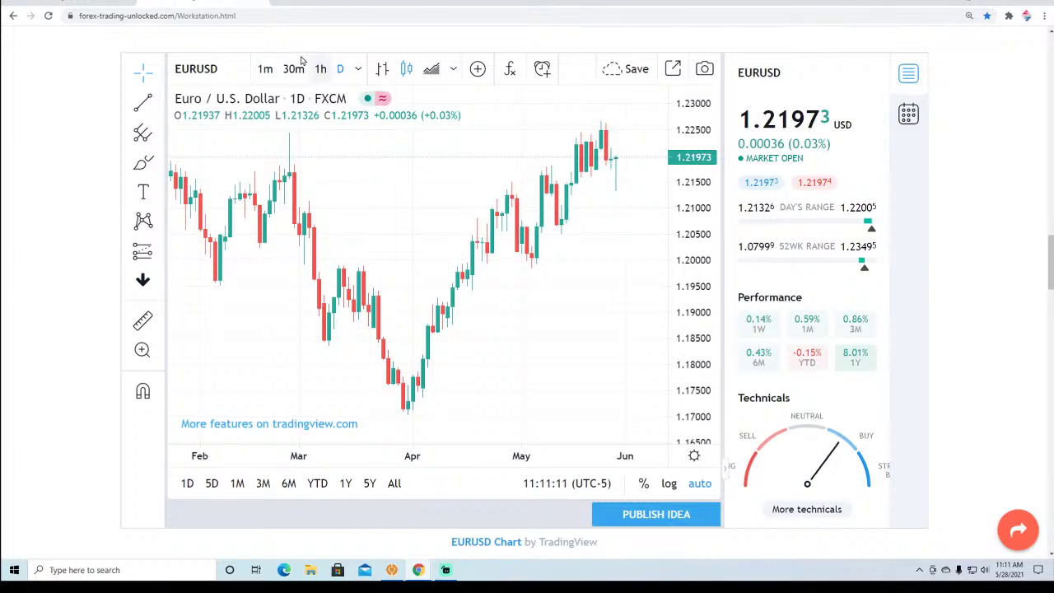
# View the EURUSD chart at the 1-hour and 30-minute intervals and return it to the daily interval.
pyautogui.click(343, 70)
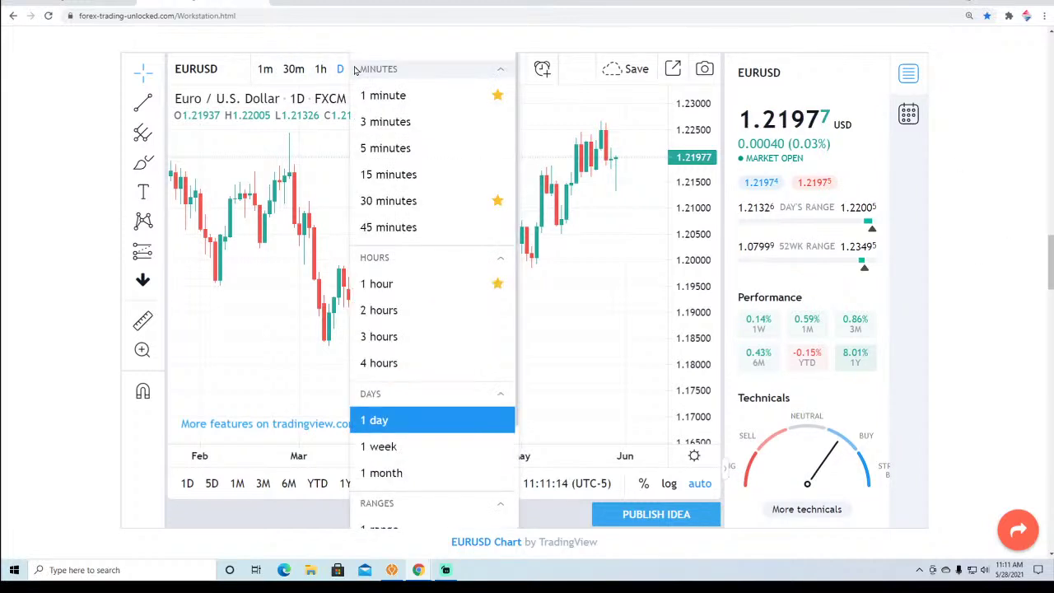
pyautogui.click(390, 284)
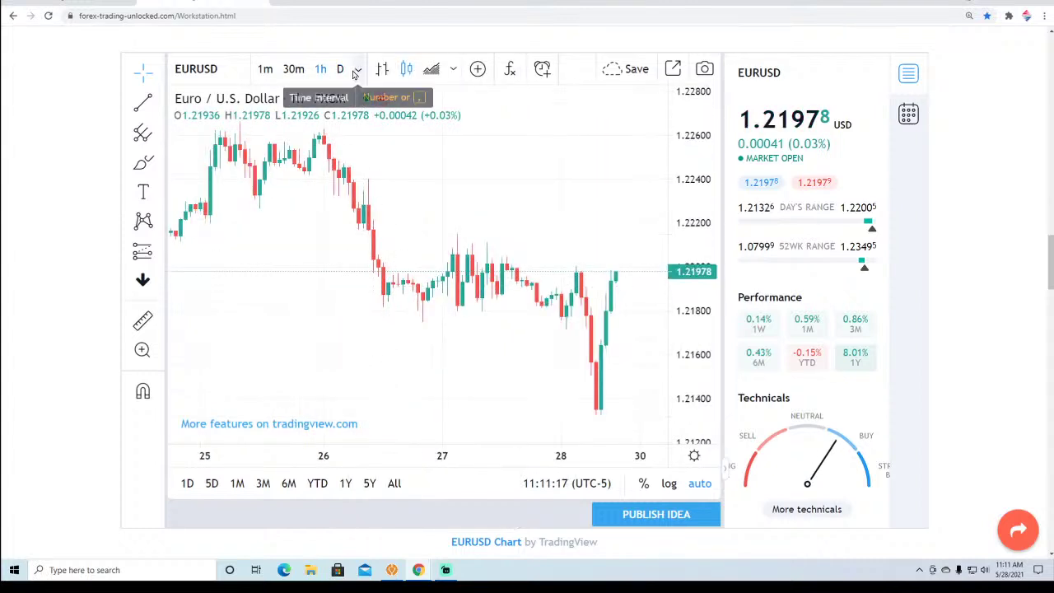
pyautogui.click(296, 70)
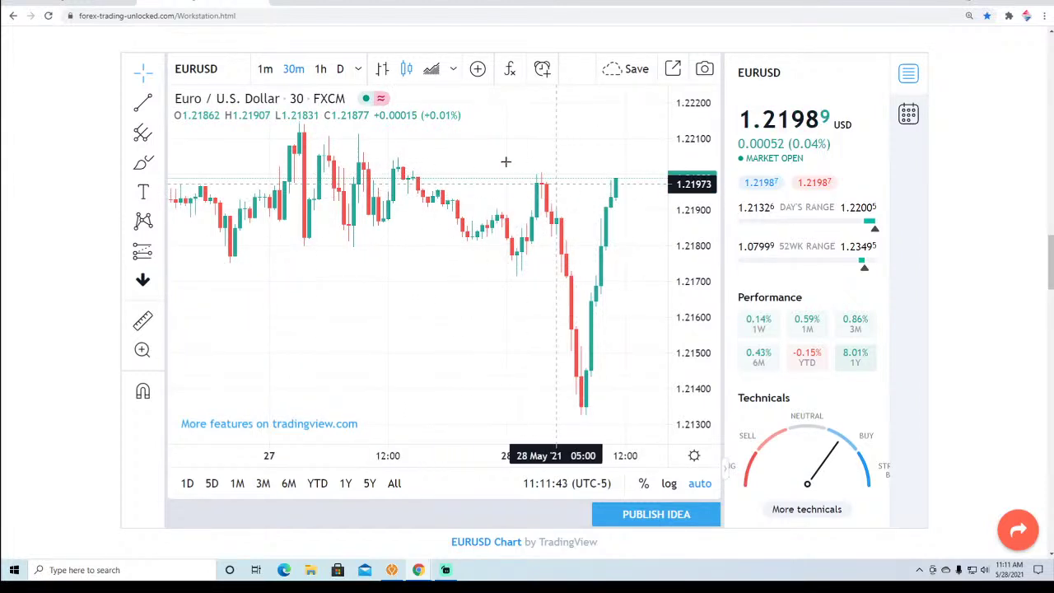
pyautogui.click(340, 71)
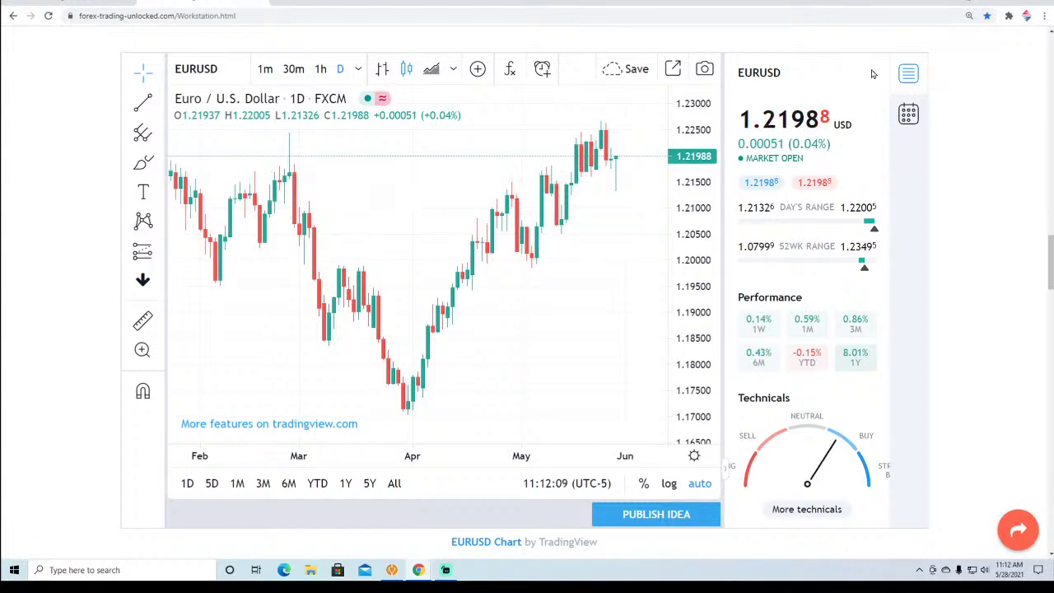
# Hide the symbol details beside the chart and draw an ellipse around the swing low at the end of March, centred near 1.17033.
pyautogui.click(909, 74)
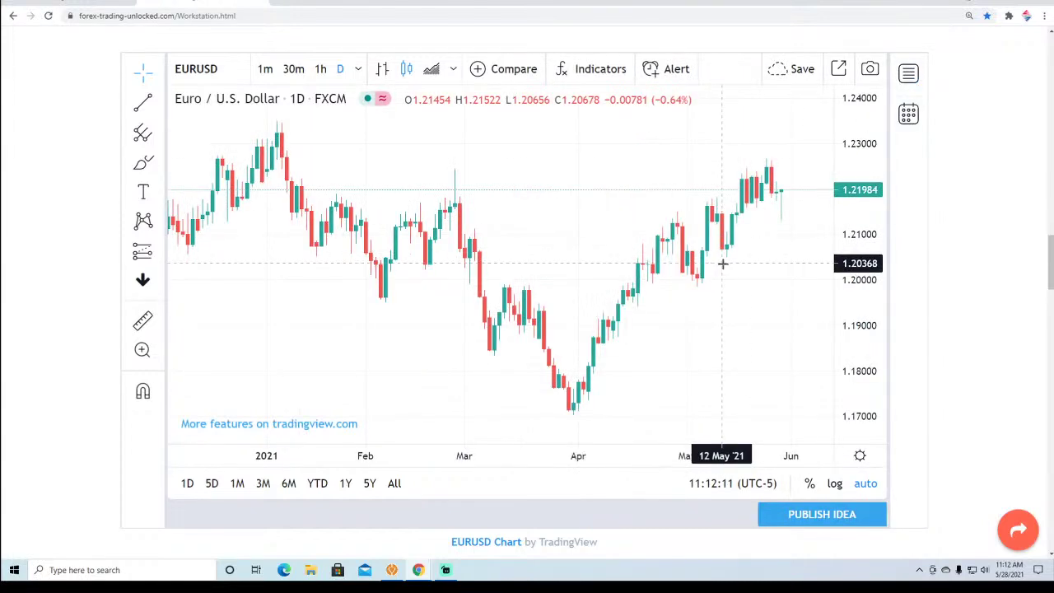
pyautogui.moveTo(722, 264); pyautogui.dragTo(579, 306)
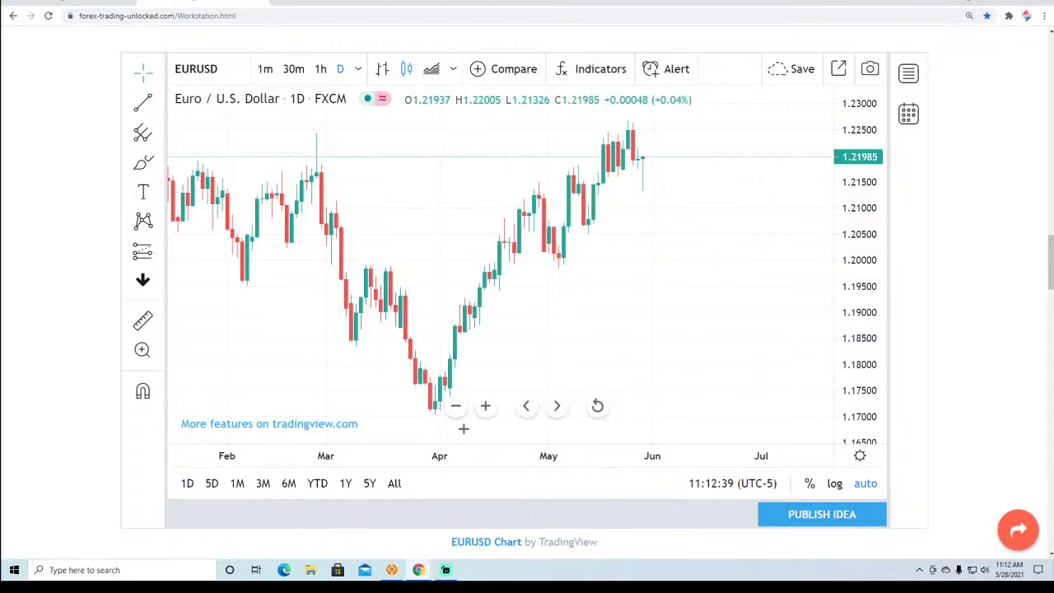
pyautogui.click(157, 164)
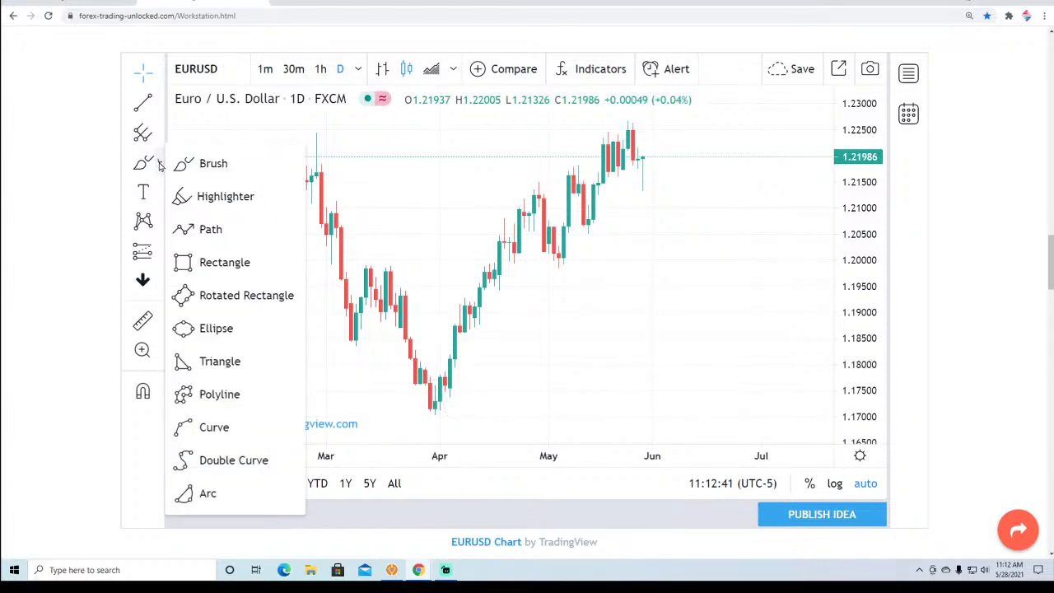
pyautogui.click(184, 329)
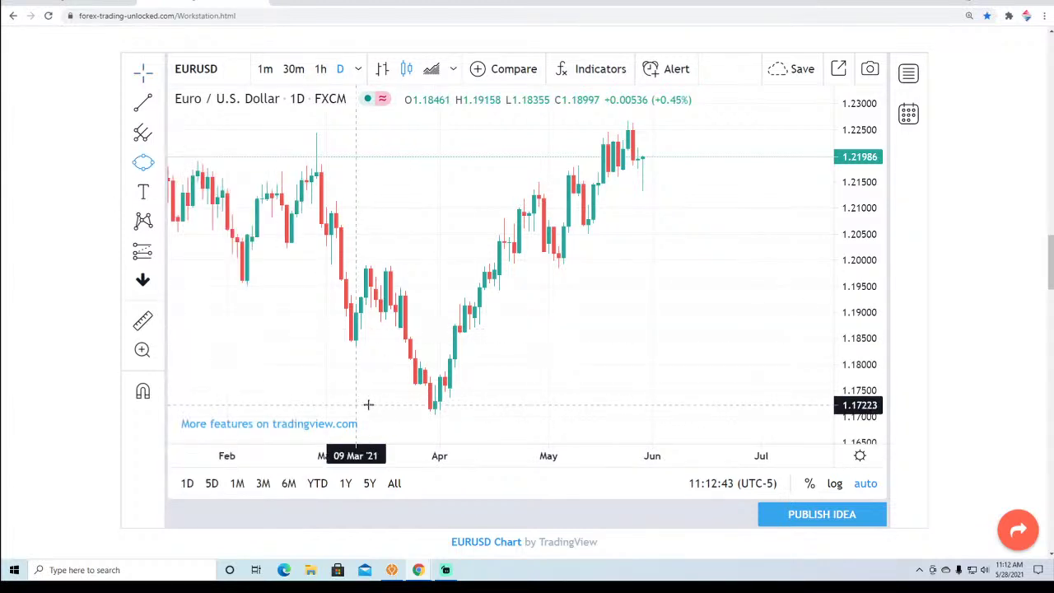
pyautogui.click(410, 414)
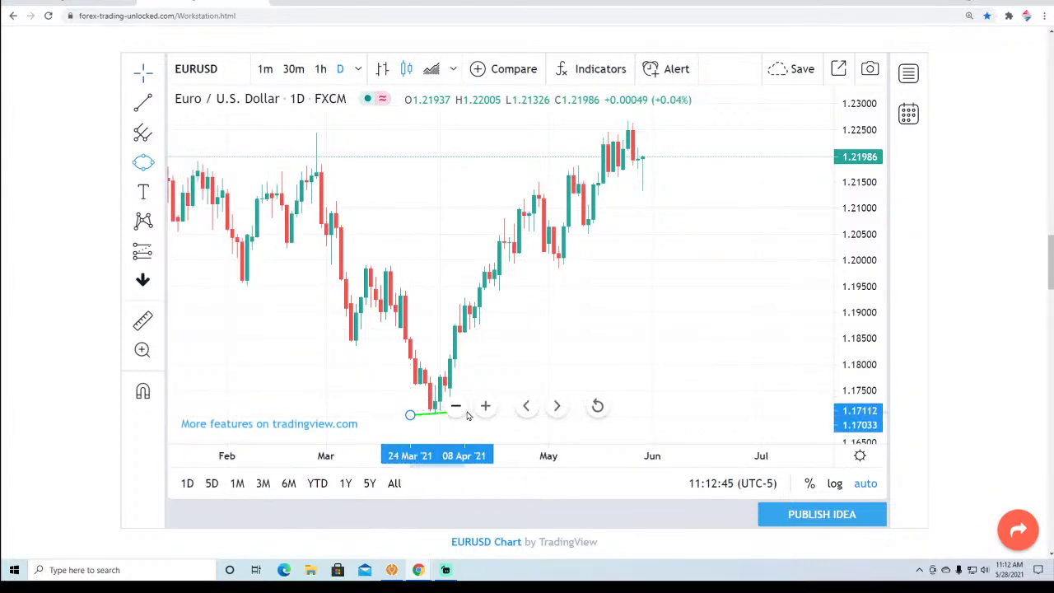
pyautogui.click(469, 414)
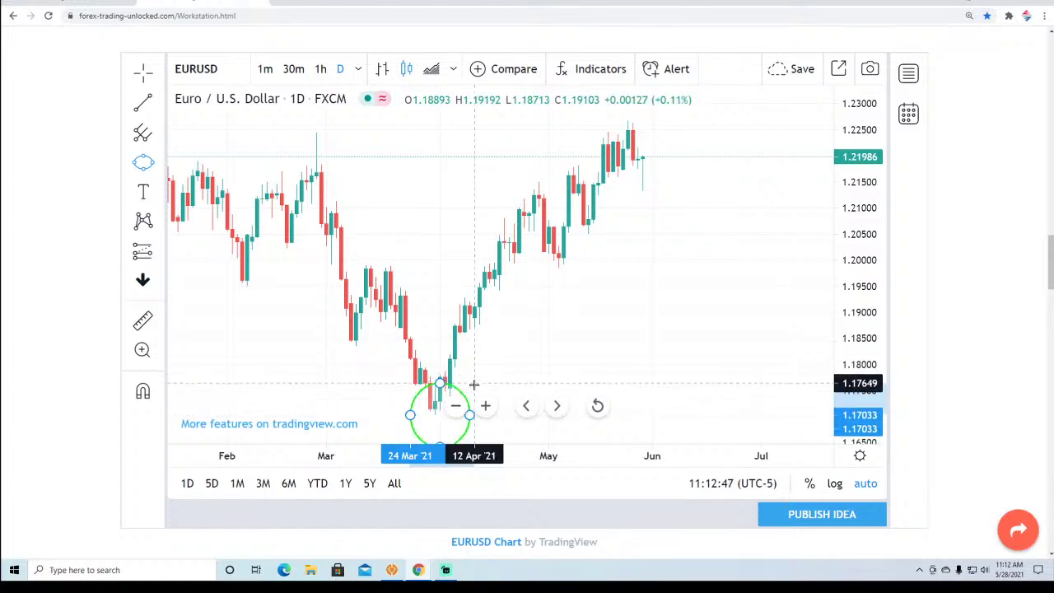
pyautogui.click(473, 387)
pyautogui.click(533, 352)
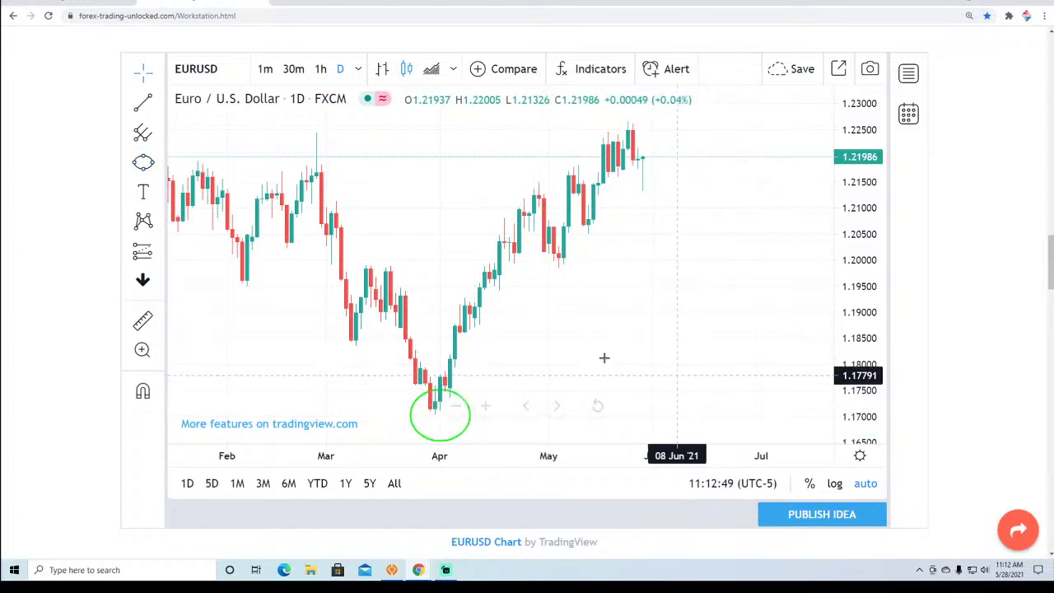
# Add a text label reading "H" just above the late-April swing high on the EURUSD chart.
pyautogui.moveTo(361, 359); pyautogui.dragTo(311, 368)
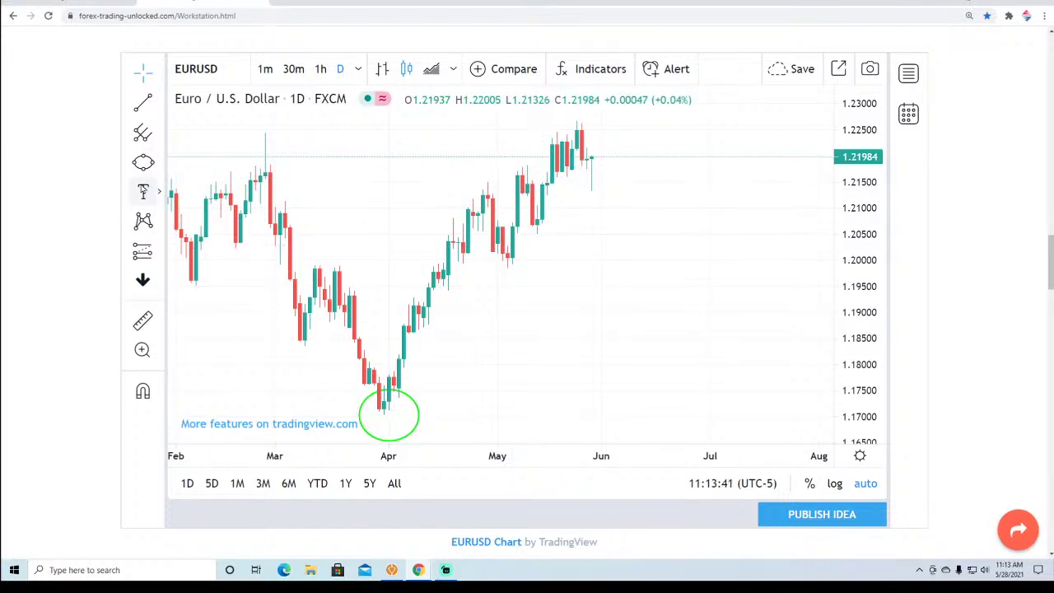
pyautogui.click(469, 171)
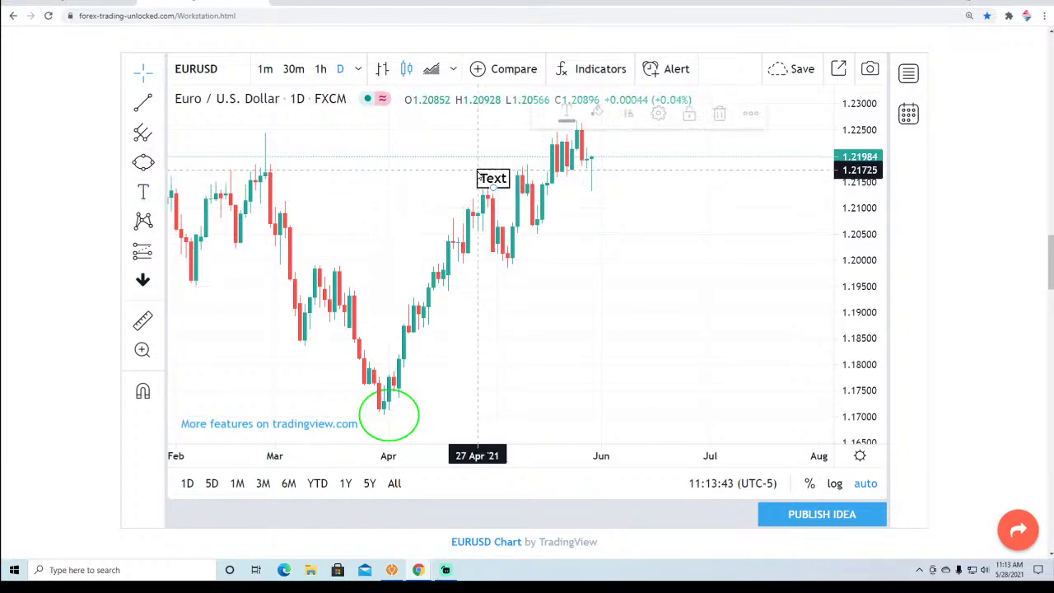
pyautogui.write('H')
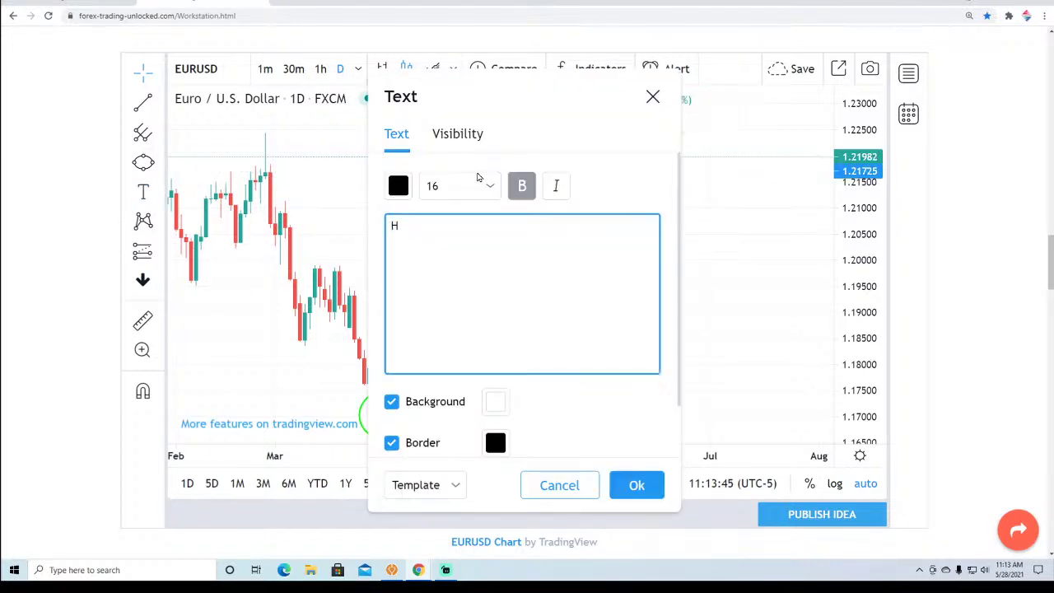
pyautogui.click(642, 486)
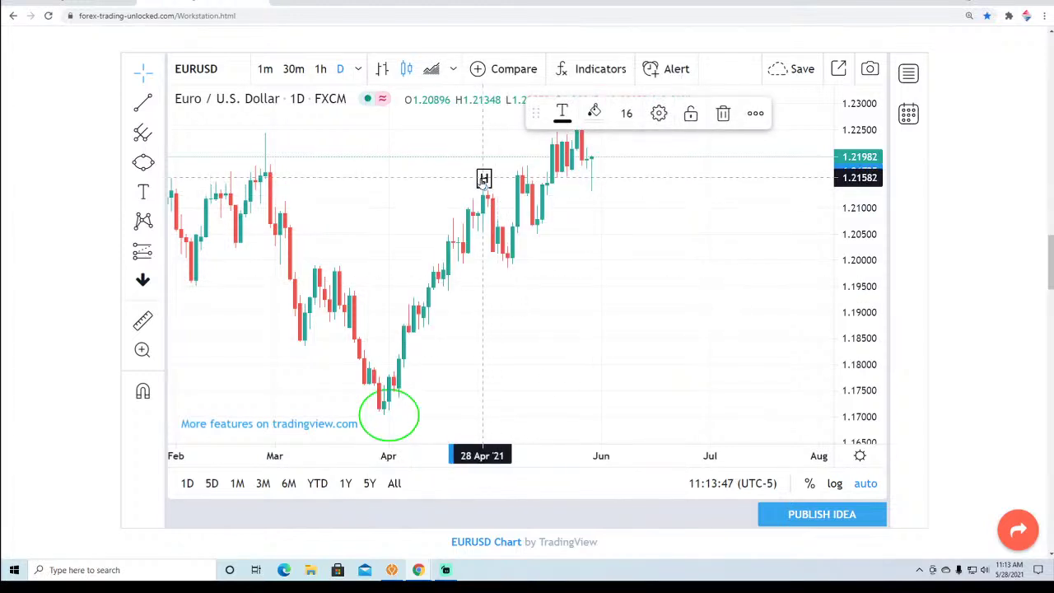
pyautogui.moveTo(483, 179); pyautogui.dragTo(483, 168)
# Add a text label reading "L" just below the early-May swing low on the EURUSD chart, anchored at about 1.19703.
pyautogui.click(144, 192)
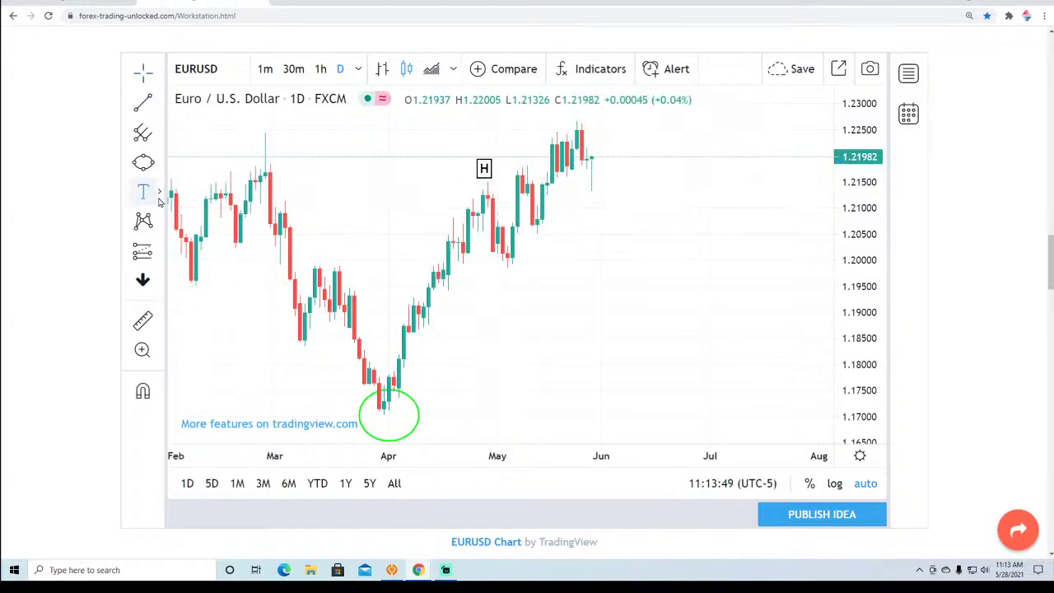
pyautogui.click(502, 276)
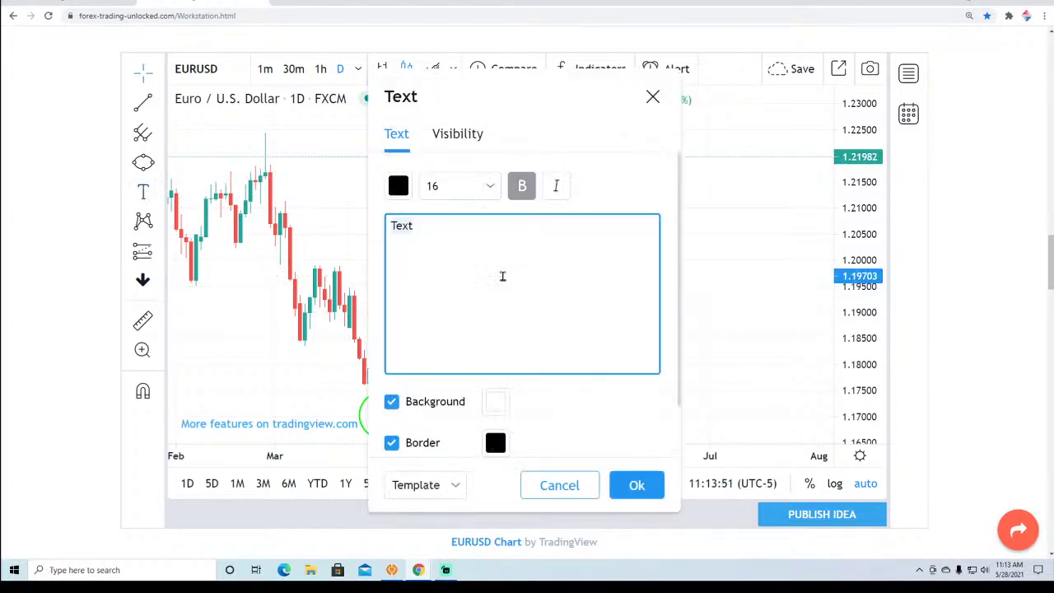
pyautogui.write('L')
pyautogui.click(634, 484)
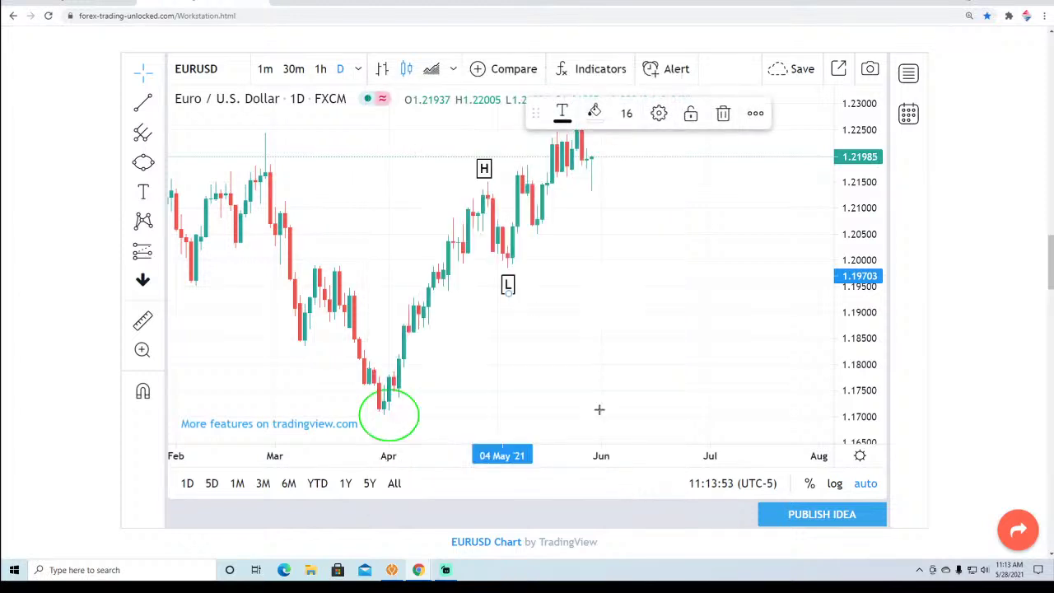
pyautogui.click(543, 285)
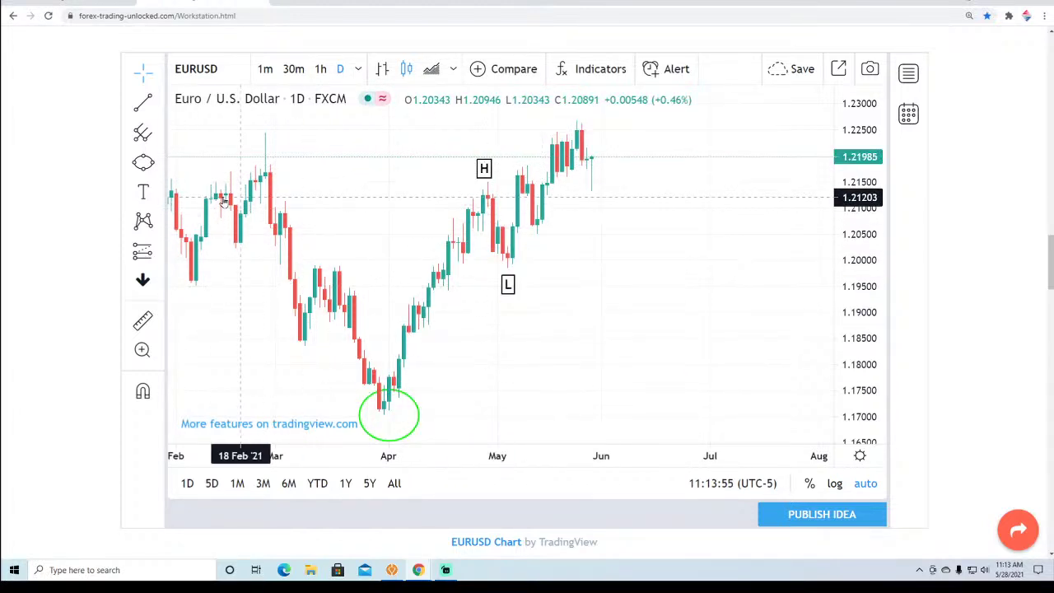
# Add a text label reading "H" just above the swing high following the early-May low, anchored at about 1.22183.
pyautogui.click(142, 192)
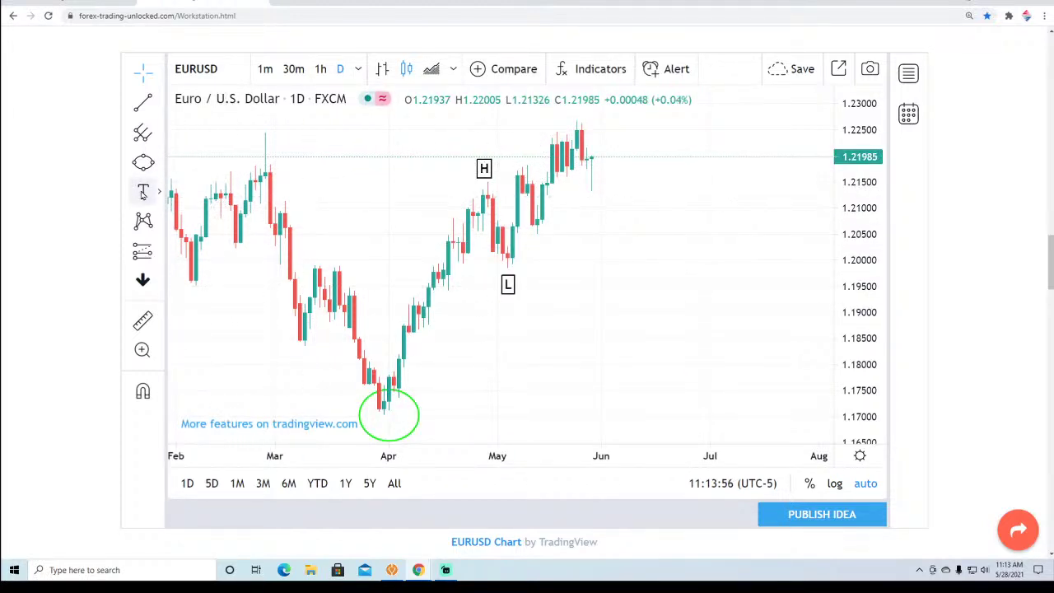
pyautogui.click(509, 150)
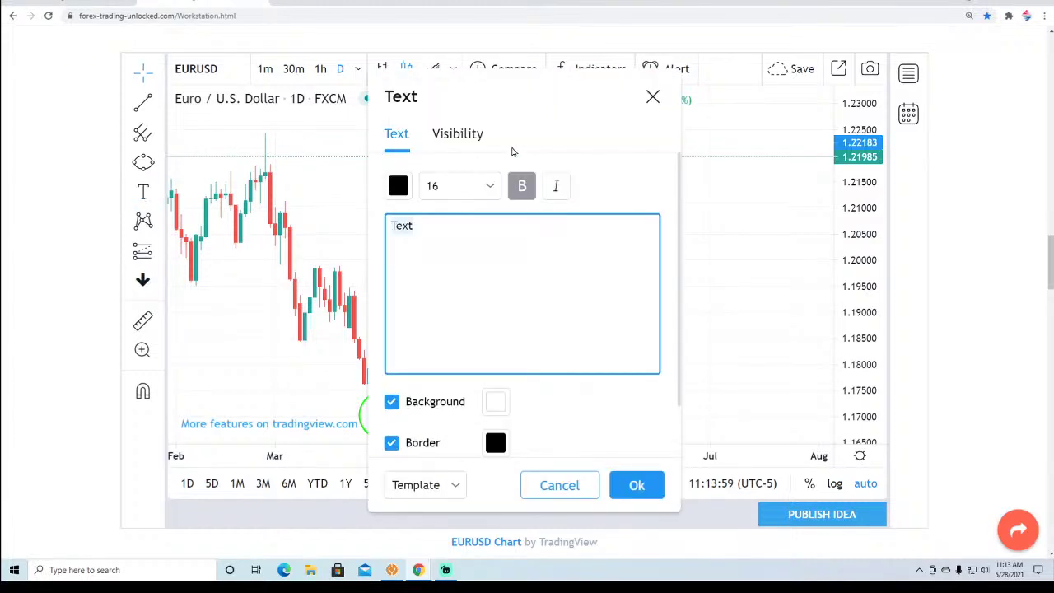
pyautogui.write('H')
pyautogui.scroll(1, 585, 376)
pyautogui.click(636, 537)
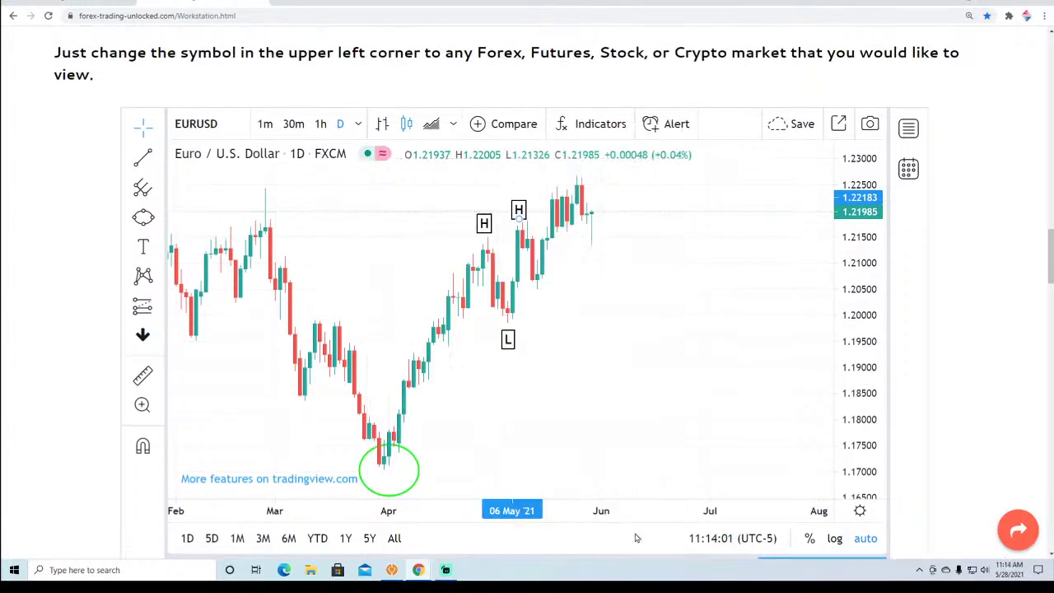
pyautogui.scroll(-1, 957, 226)
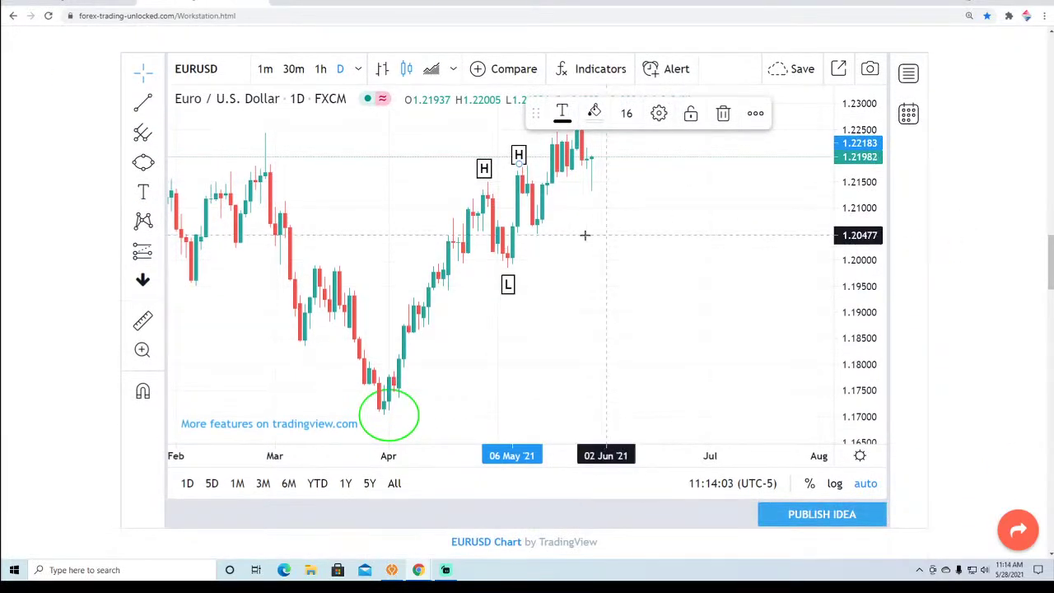
# Add a text label reading "L" just below the mid-May swing low, anchored at about 1.20192.
pyautogui.click(145, 192)
pyautogui.click(534, 249)
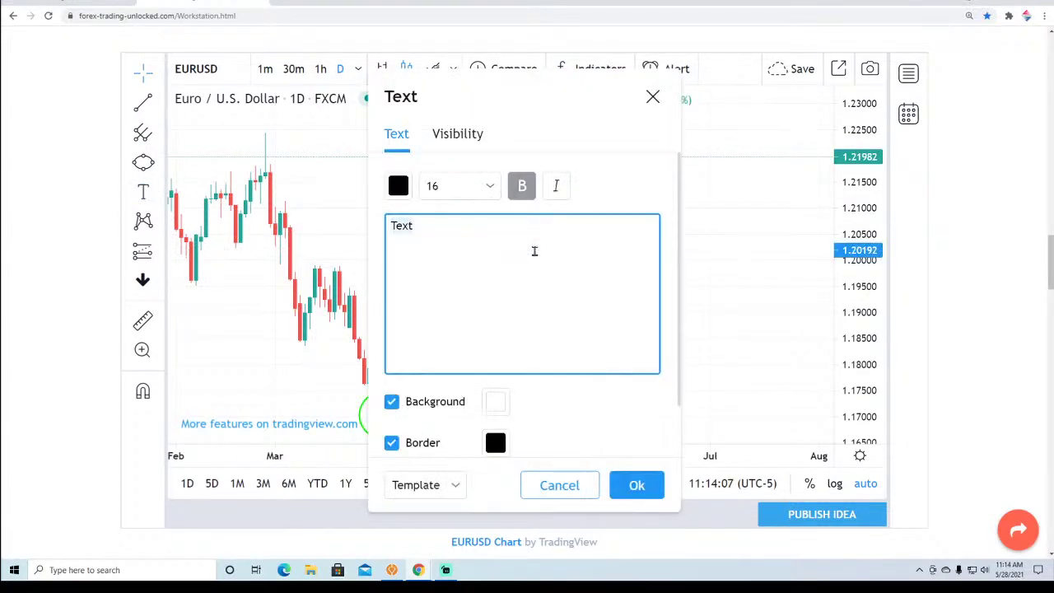
pyautogui.write('L')
pyautogui.click(637, 488)
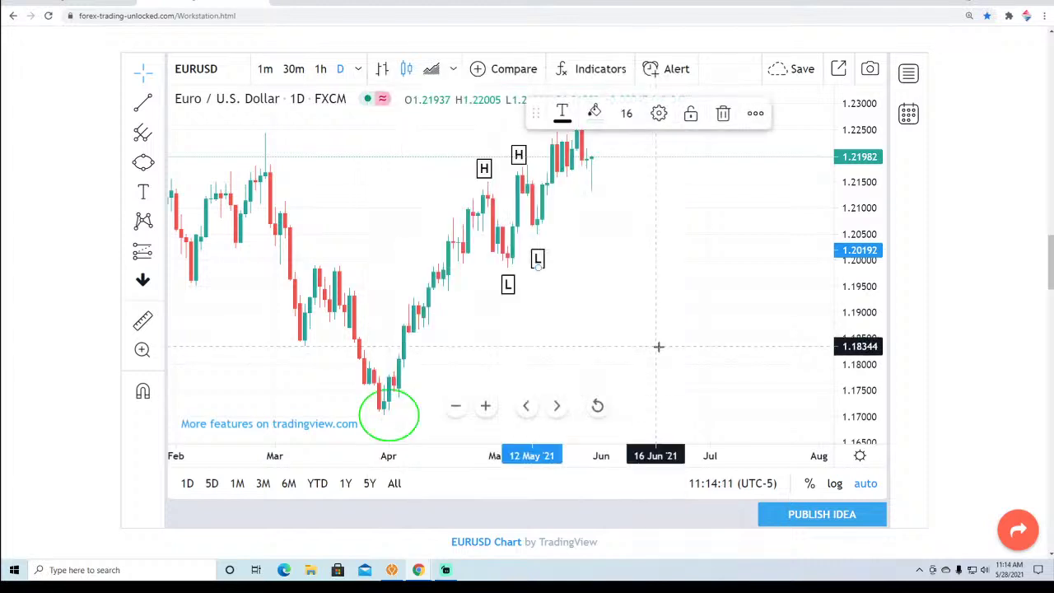
pyautogui.click(658, 346)
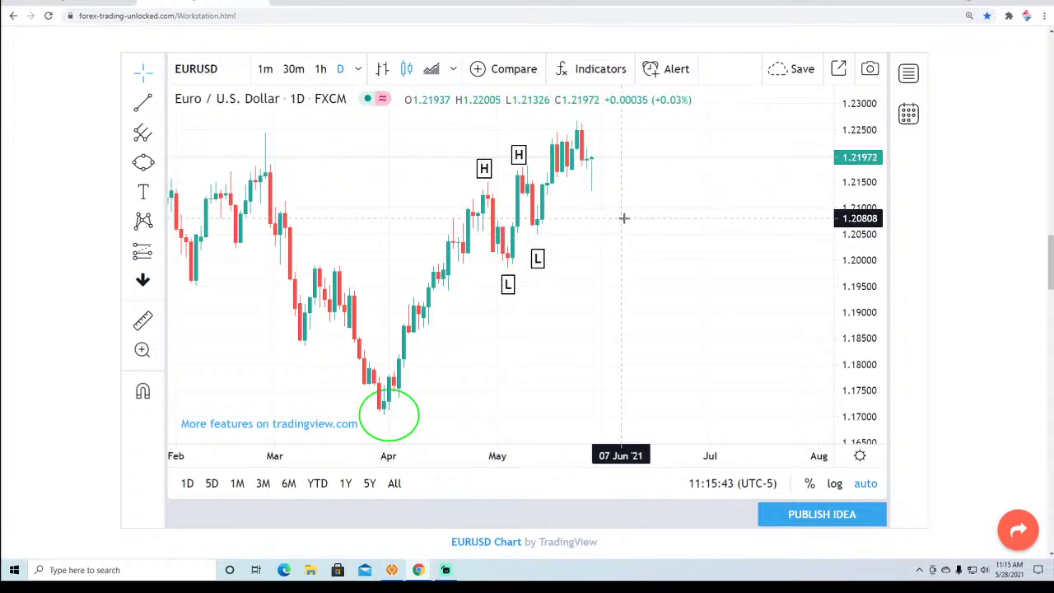
# View the EURUSD chart at the 1-hour, 30-minute and 15-minute intervals.
pyautogui.click(322, 70)
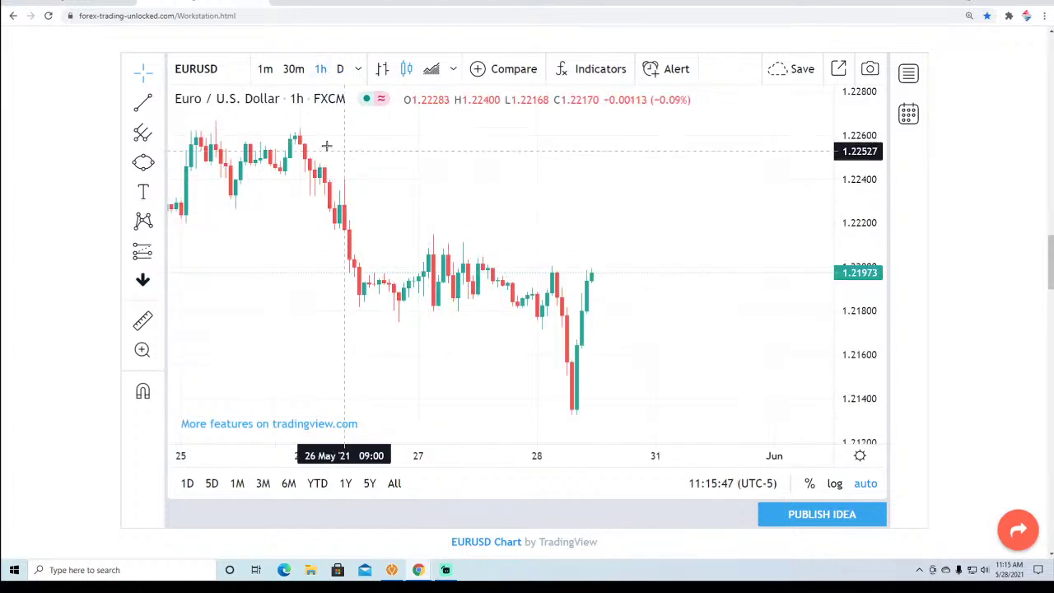
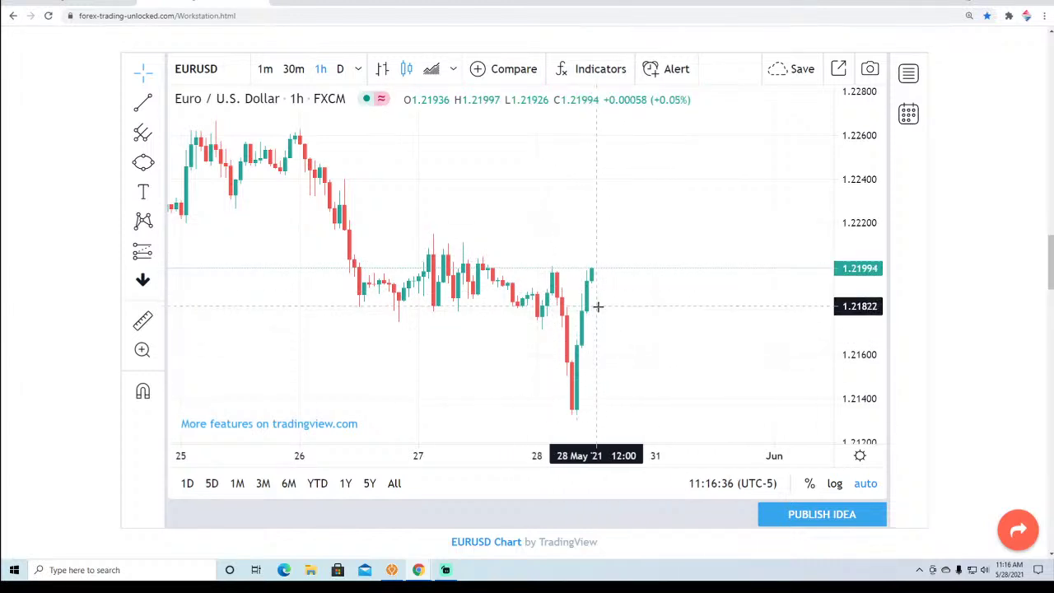
pyautogui.click(294, 69)
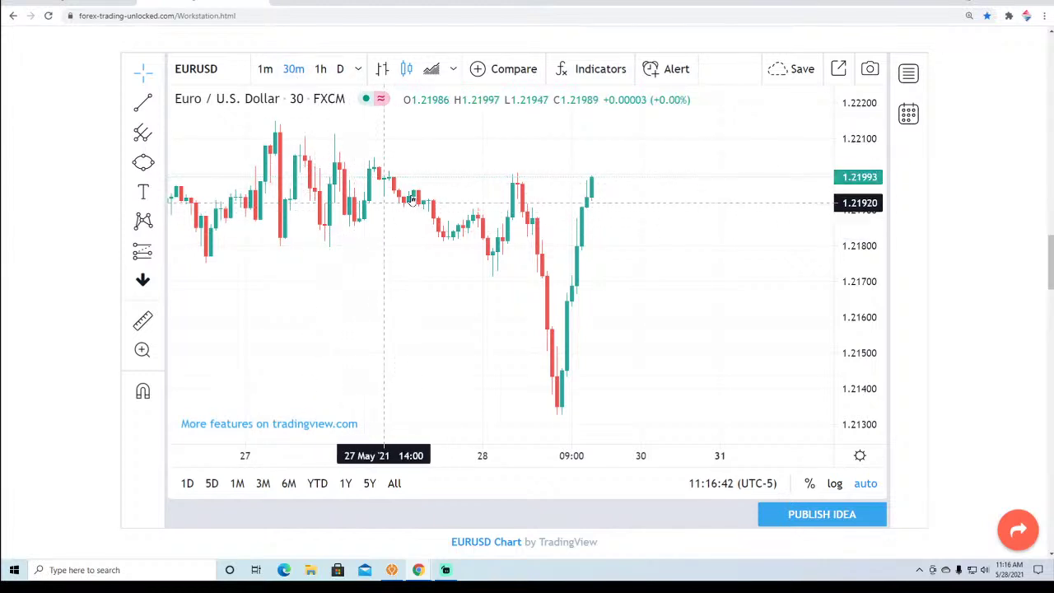
pyautogui.click(357, 69)
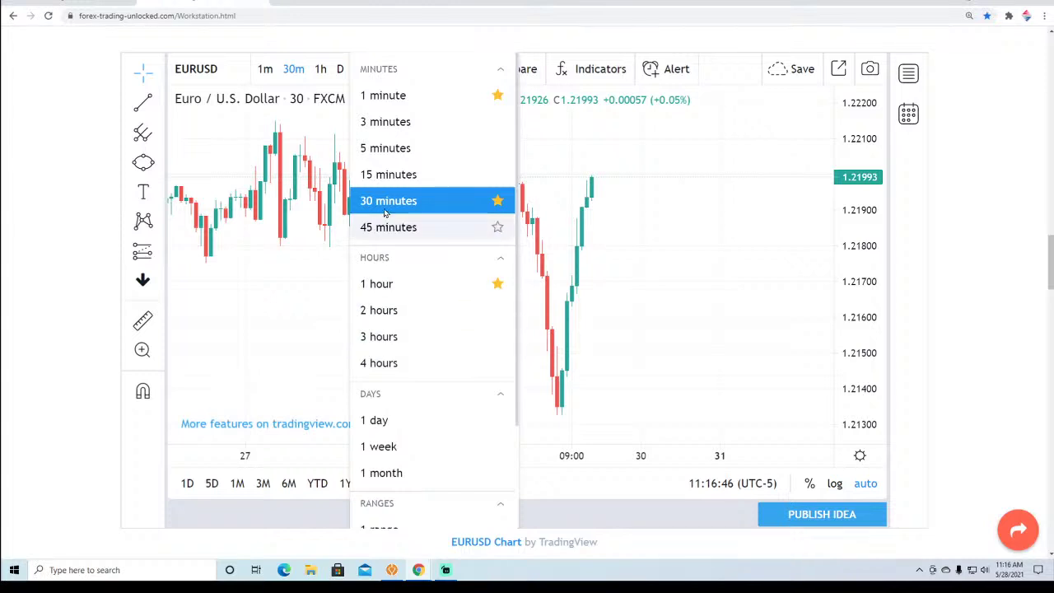
pyautogui.click(387, 175)
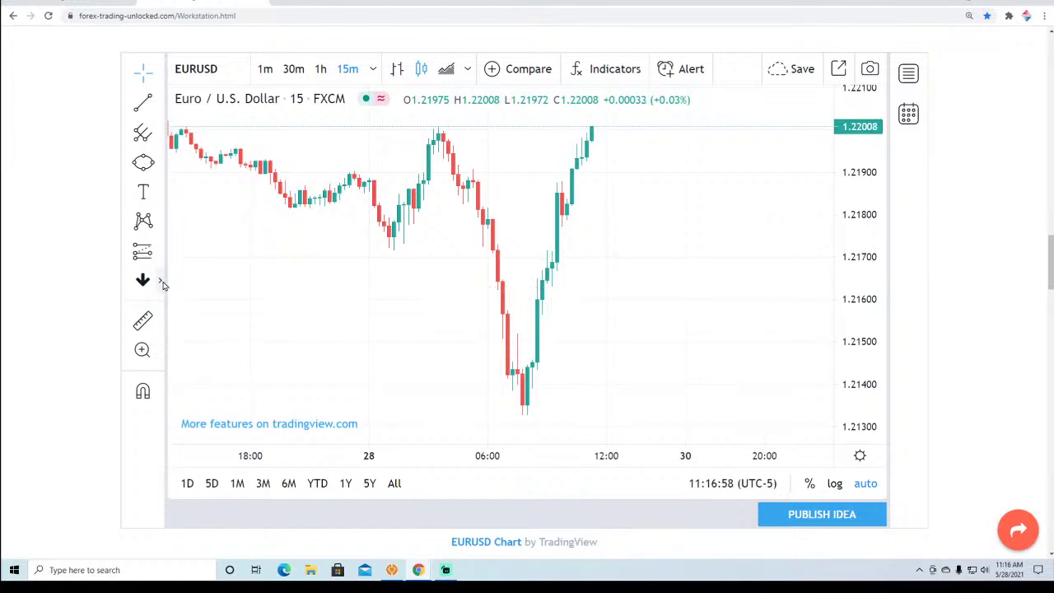
# Mark the 28 May rally on the 15-minute chart with a left-pointing arrow at about 1.21744, and delete the arrow.
pyautogui.click(160, 279)
pyautogui.click(279, 71)
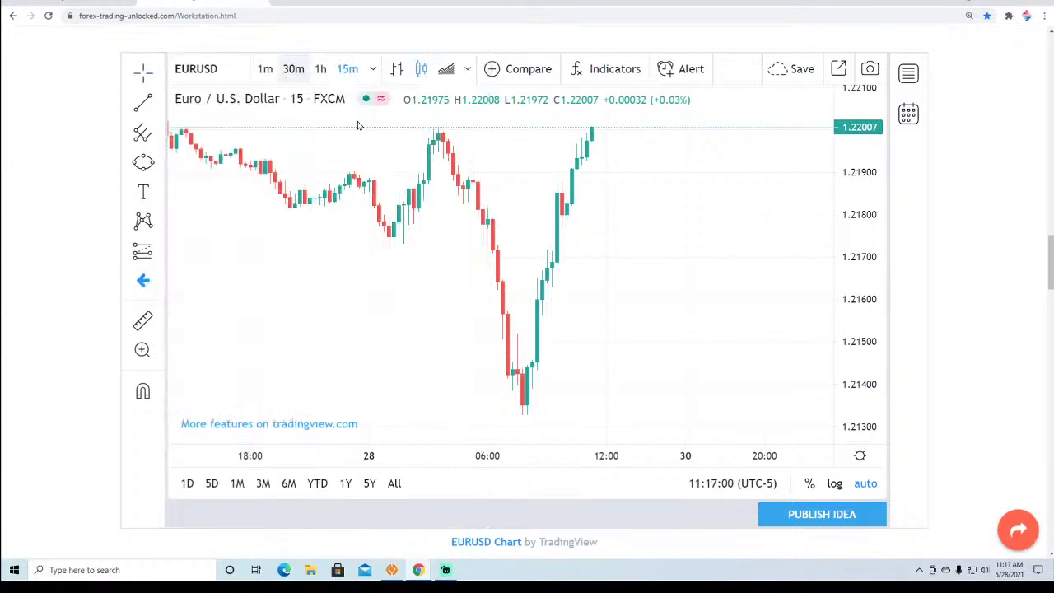
pyautogui.click(572, 239)
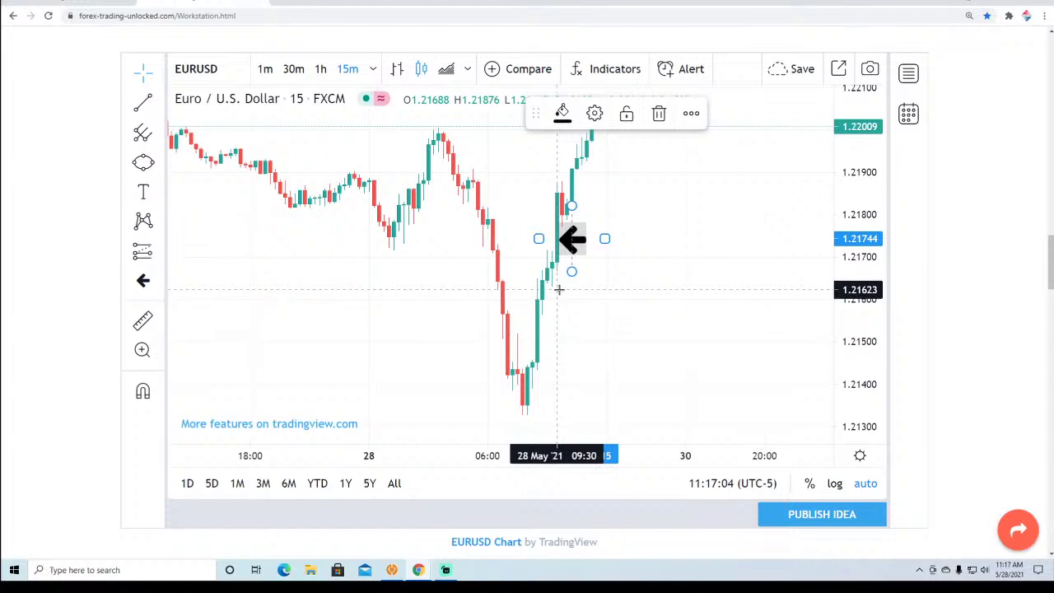
pyautogui.click(559, 288)
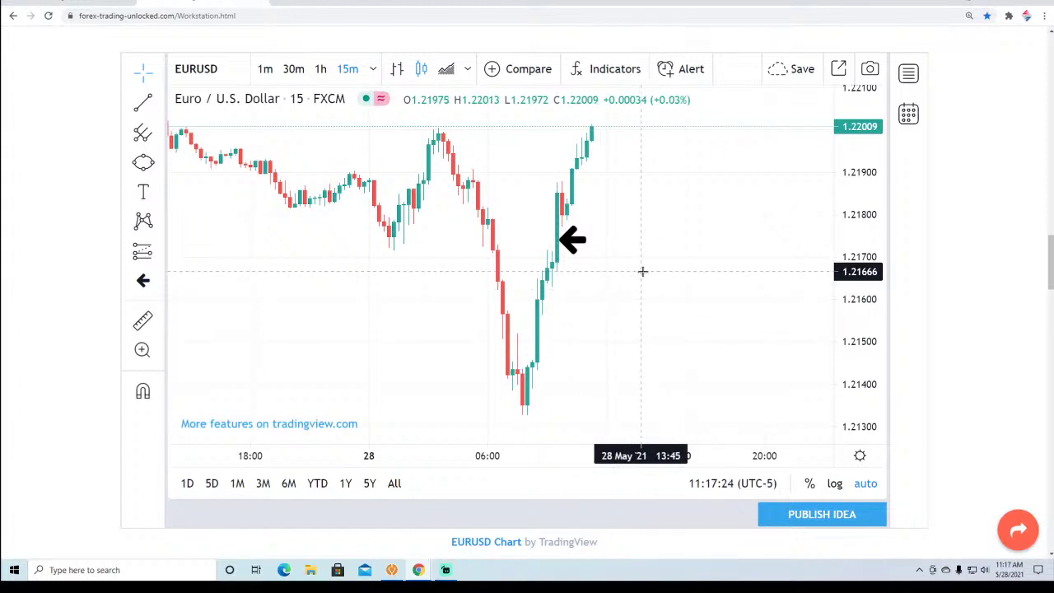
pyautogui.click(570, 237)
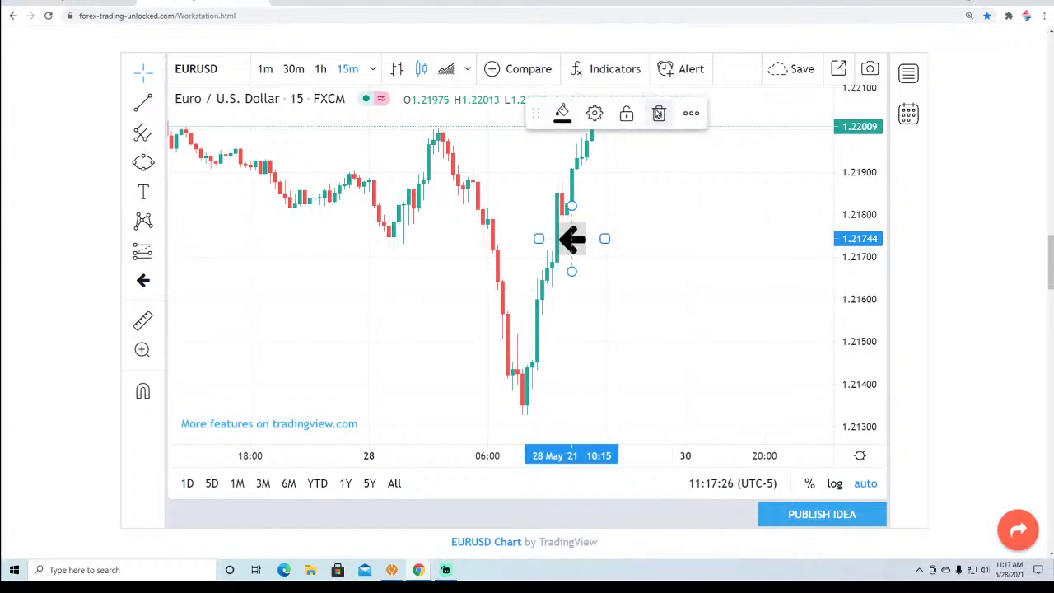
pyautogui.click(659, 113)
# Return to the daily interval and draw a trend line through the two May swing lows, from about 1.19845 to 1.20508.
pyautogui.click(374, 72)
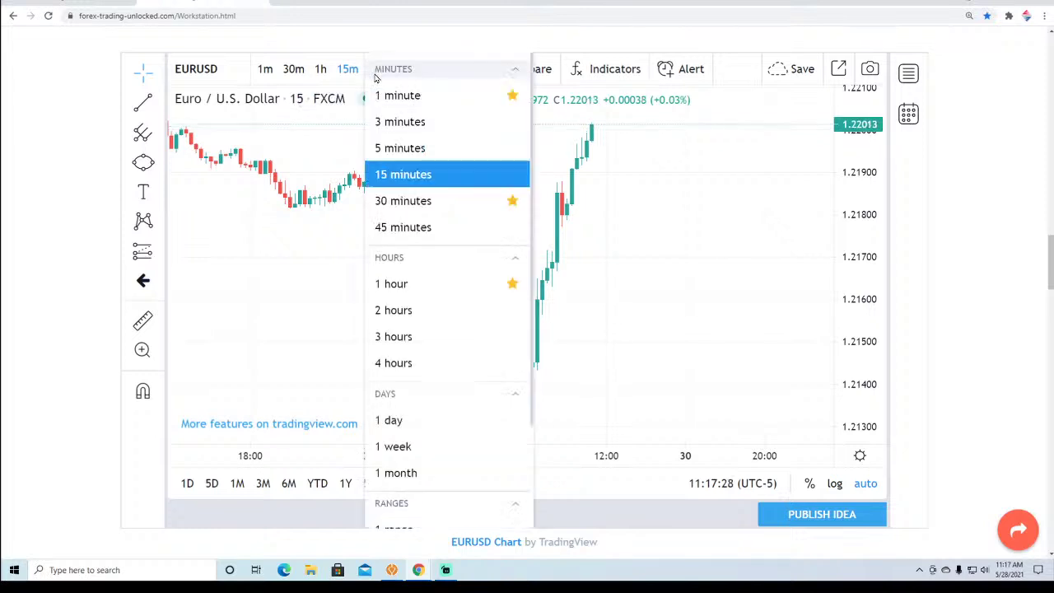
pyautogui.click(390, 419)
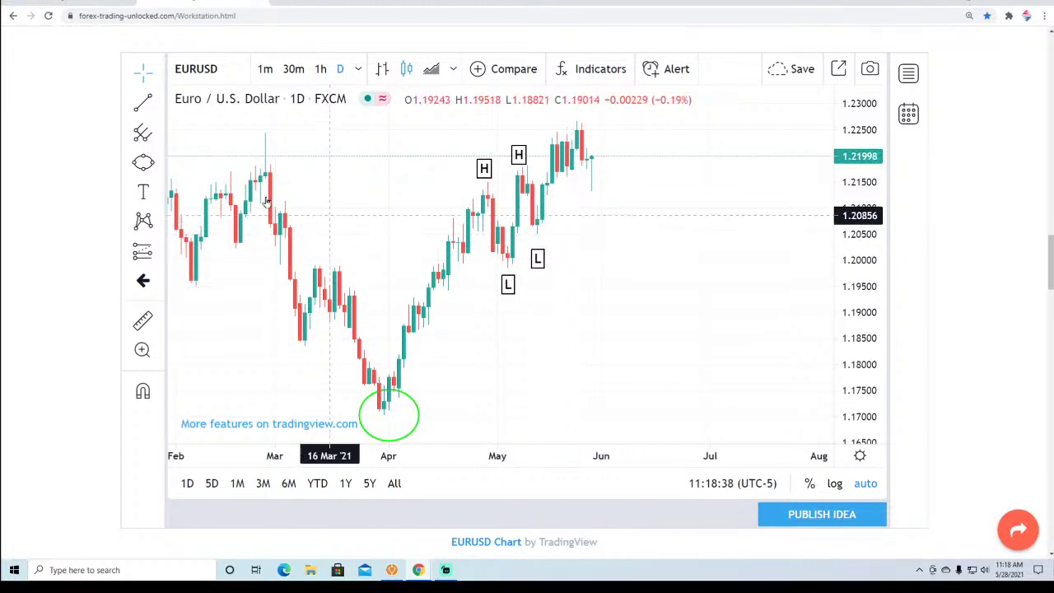
pyautogui.click(145, 103)
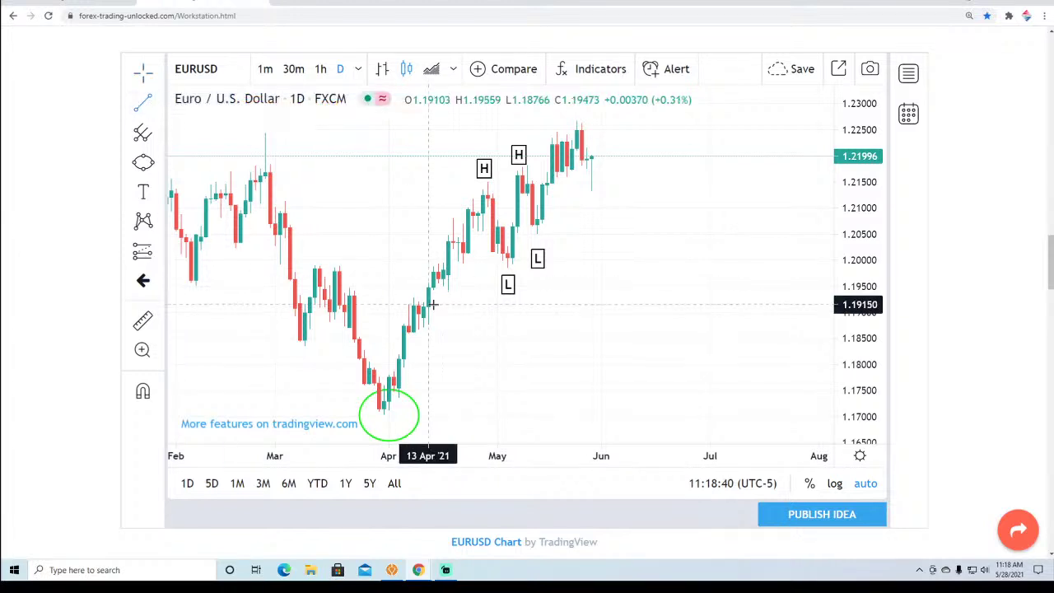
pyautogui.click(507, 267)
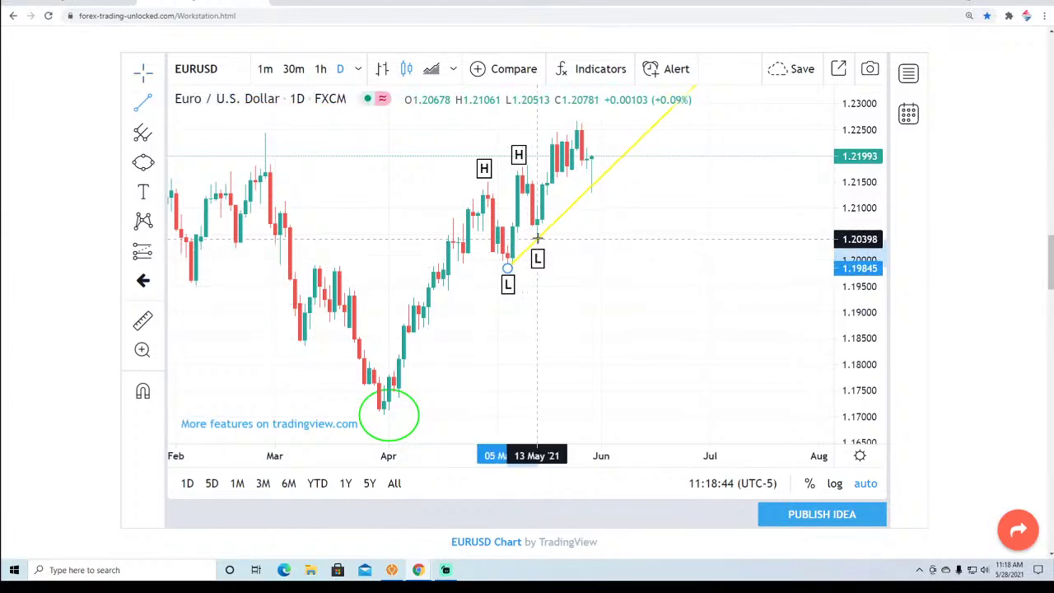
pyautogui.click(536, 234)
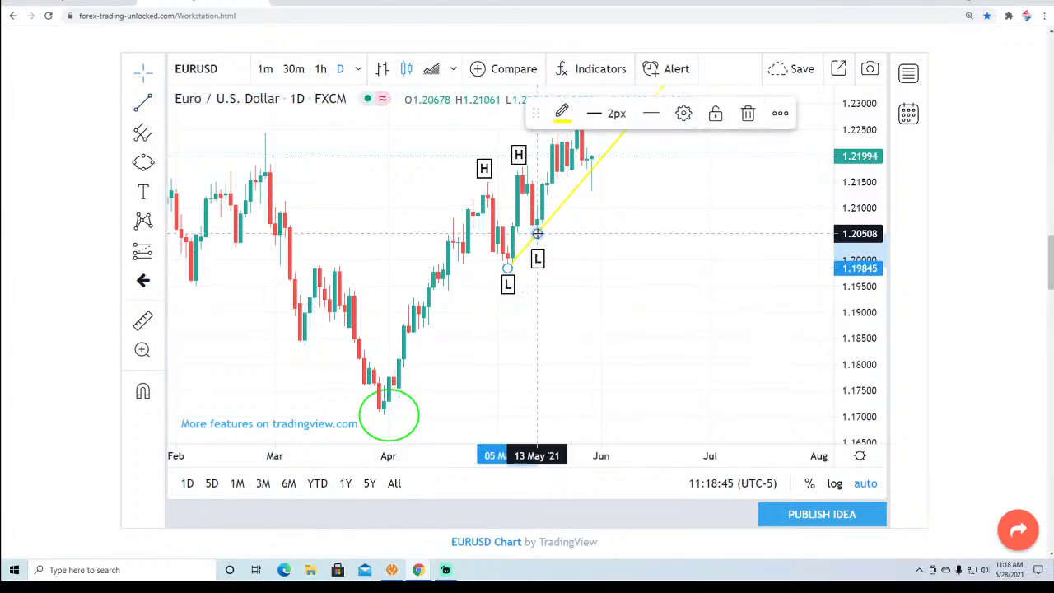
pyautogui.click(596, 231)
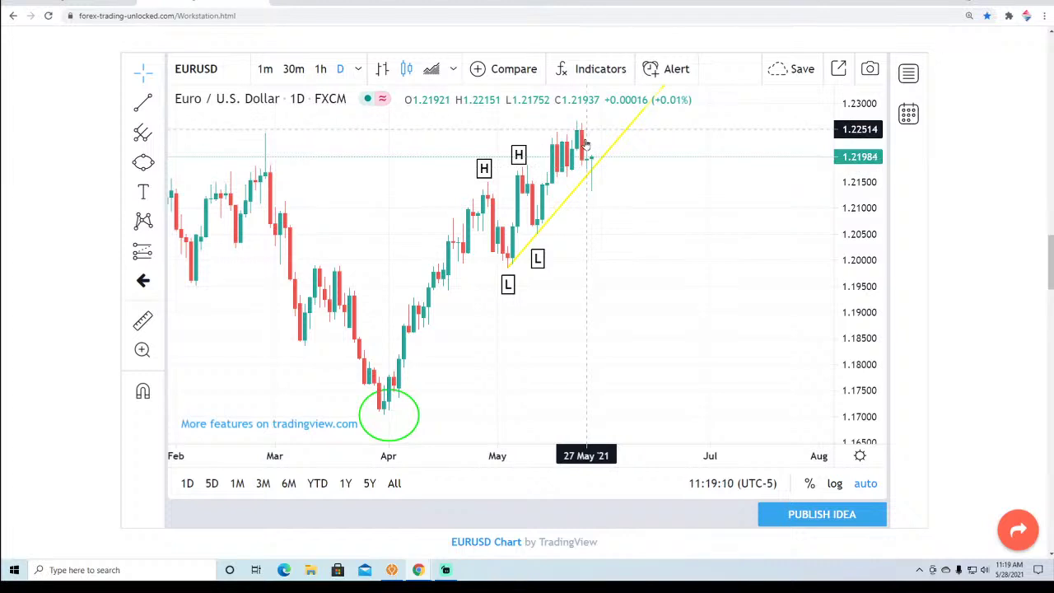
# Add a text label reading "H" above the second-half-of-May highs and position it between the two latest peaks.
pyautogui.click(144, 191)
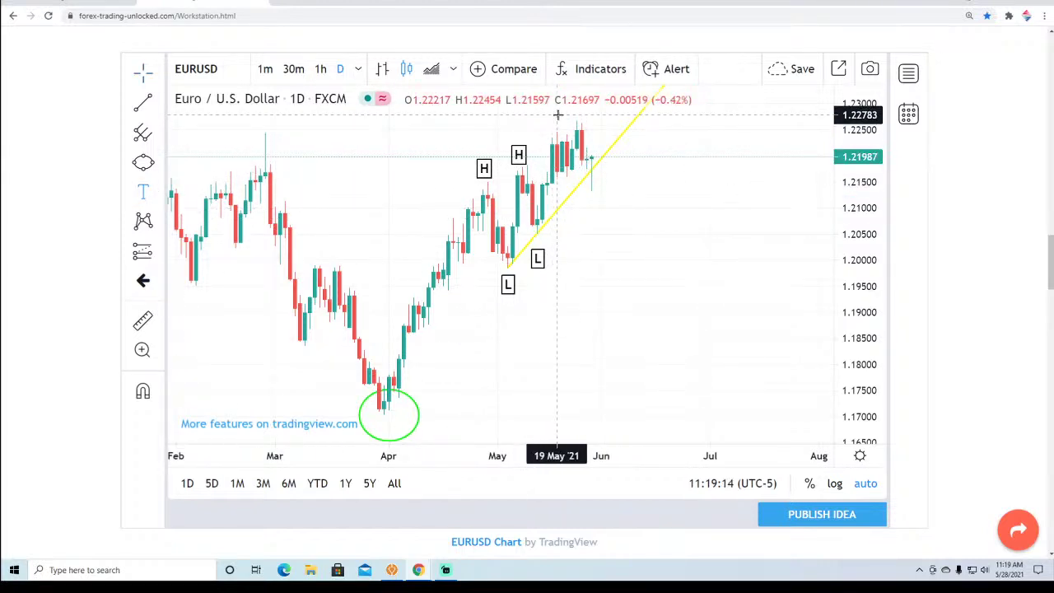
pyautogui.click(557, 113)
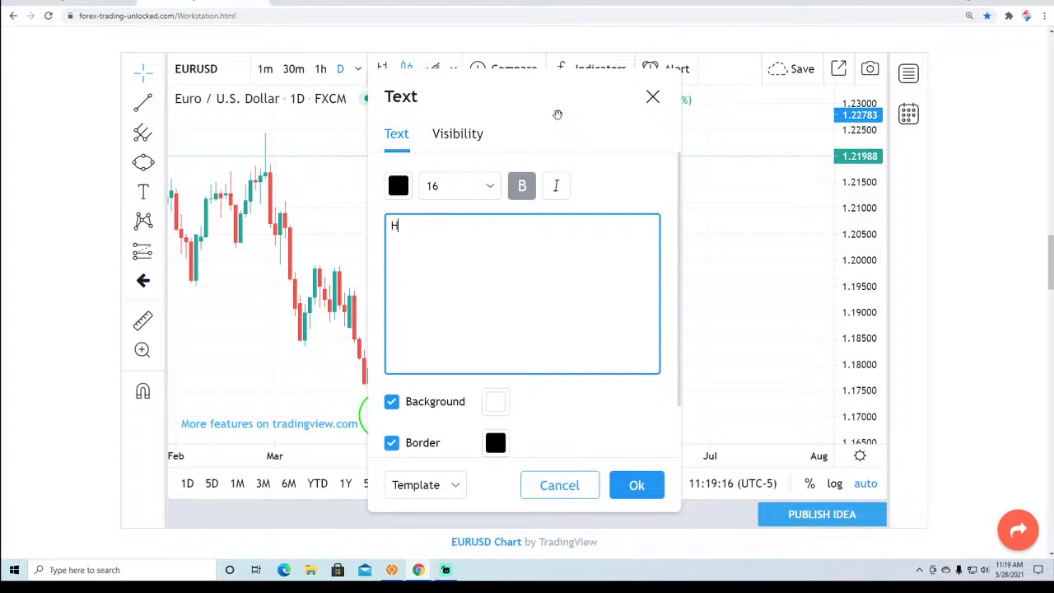
pyautogui.click(637, 486)
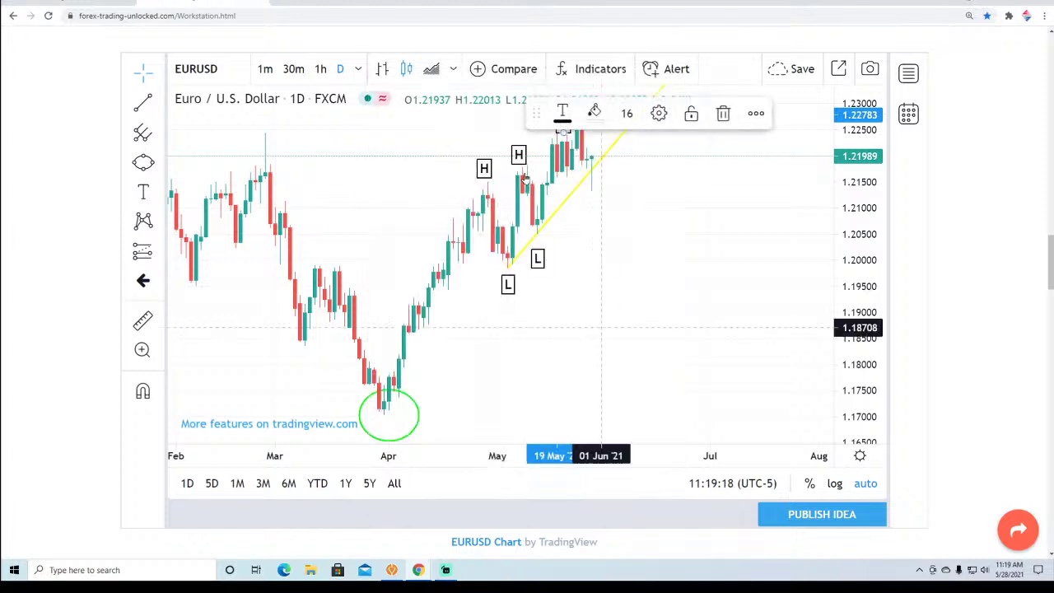
pyautogui.moveTo(566, 132); pyautogui.dragTo(560, 124)
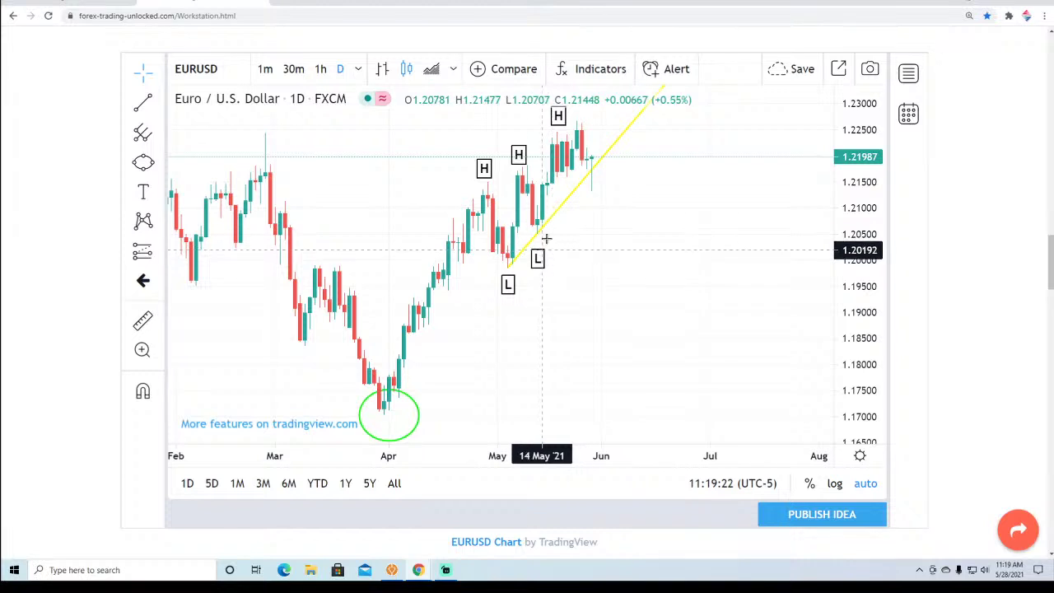
pyautogui.moveTo(558, 116); pyautogui.dragTo(567, 112)
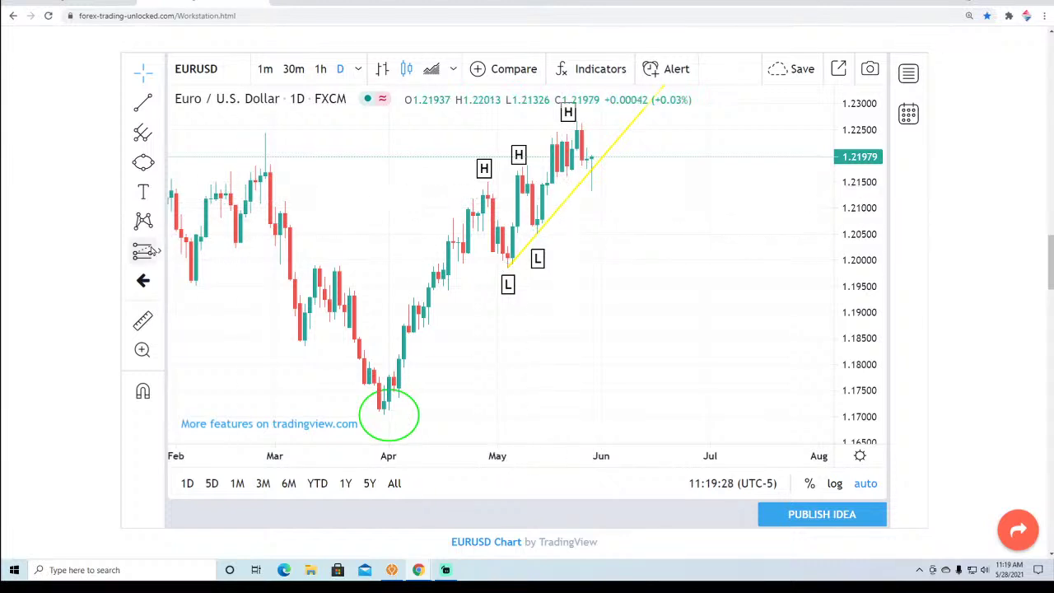
# Add a text label reading "L" and position it just below the low of the latest daily candle.
pyautogui.click(144, 192)
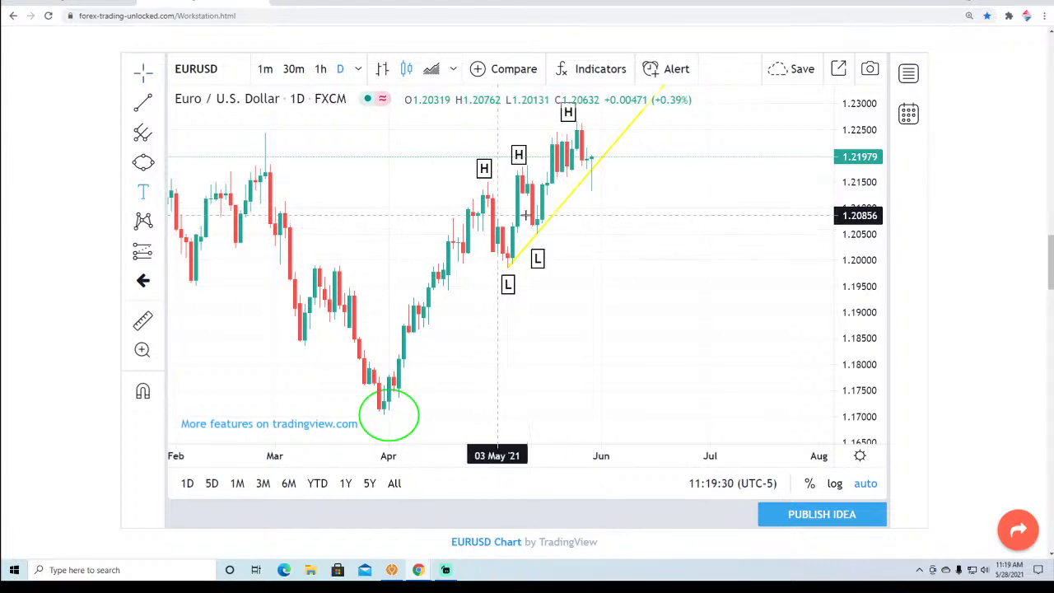
pyautogui.click(587, 216)
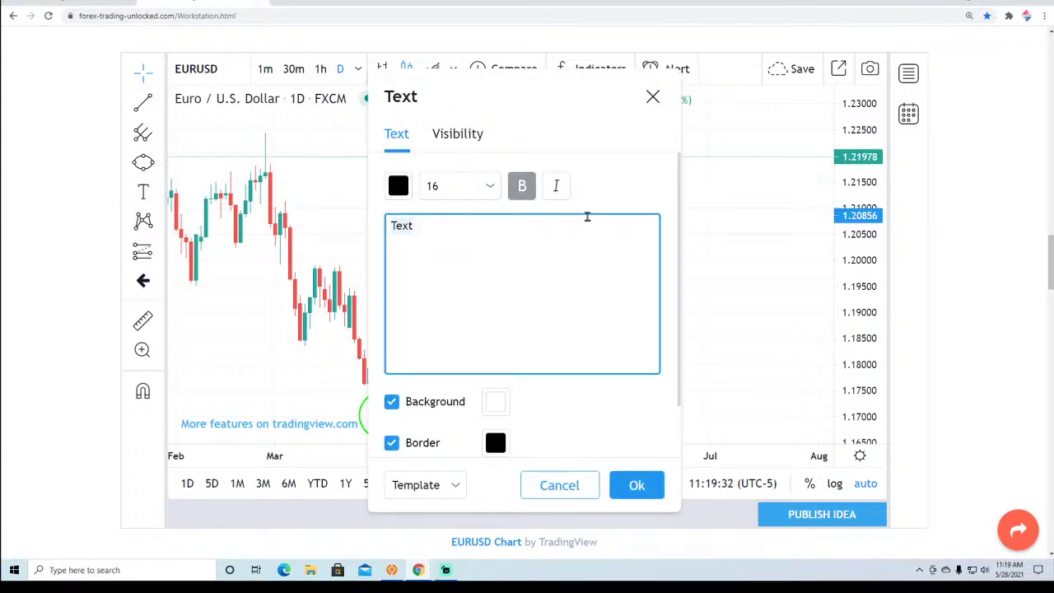
pyautogui.click(634, 485)
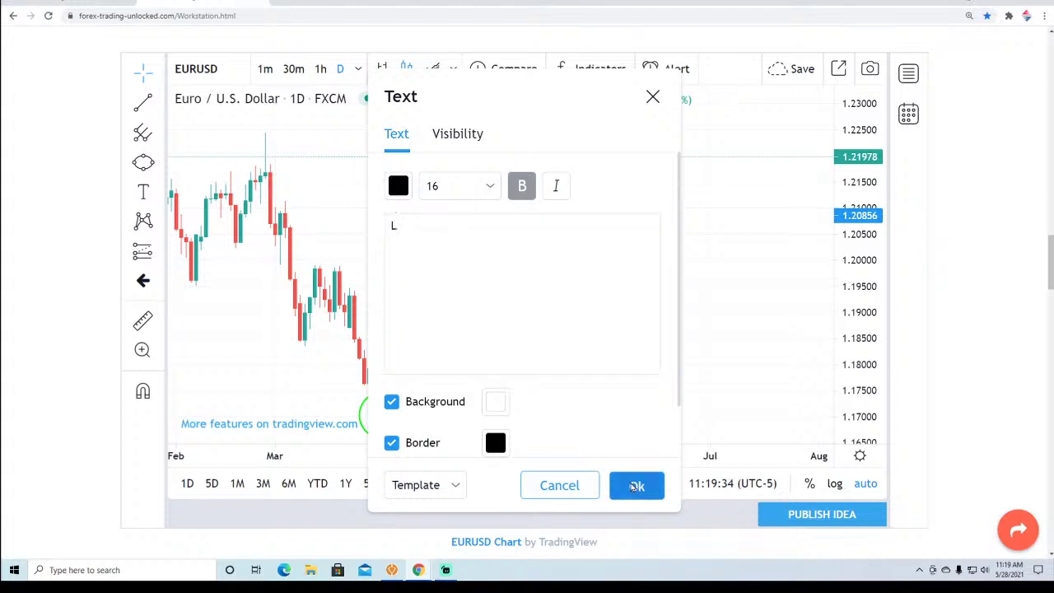
pyautogui.moveTo(598, 228); pyautogui.dragTo(598, 223)
pyautogui.click(660, 283)
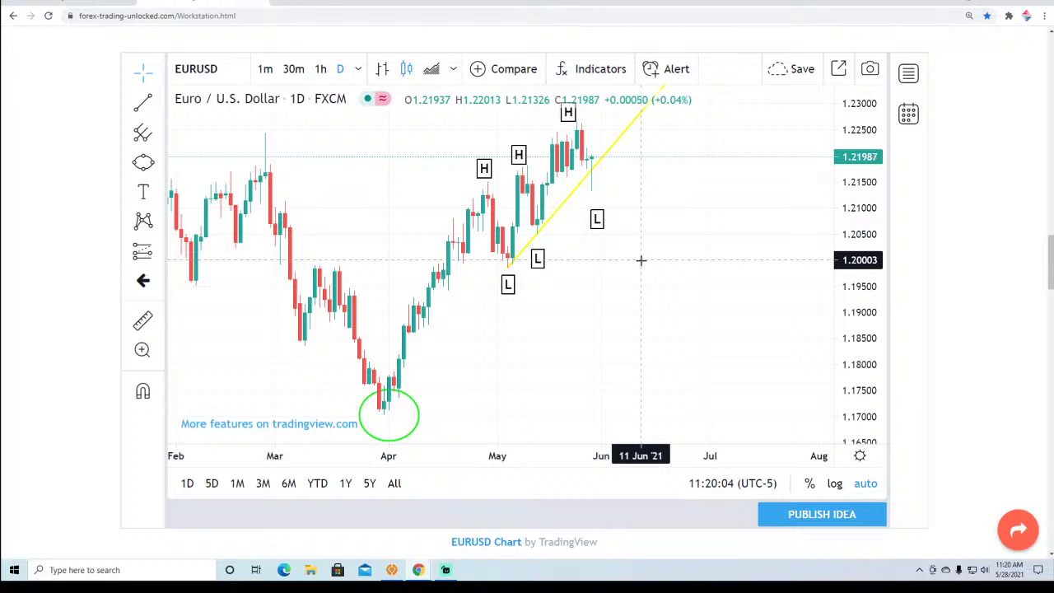
# Add the Stochastic indicator to the EURUSD daily chart from the indicators list.
pyautogui.click(598, 71)
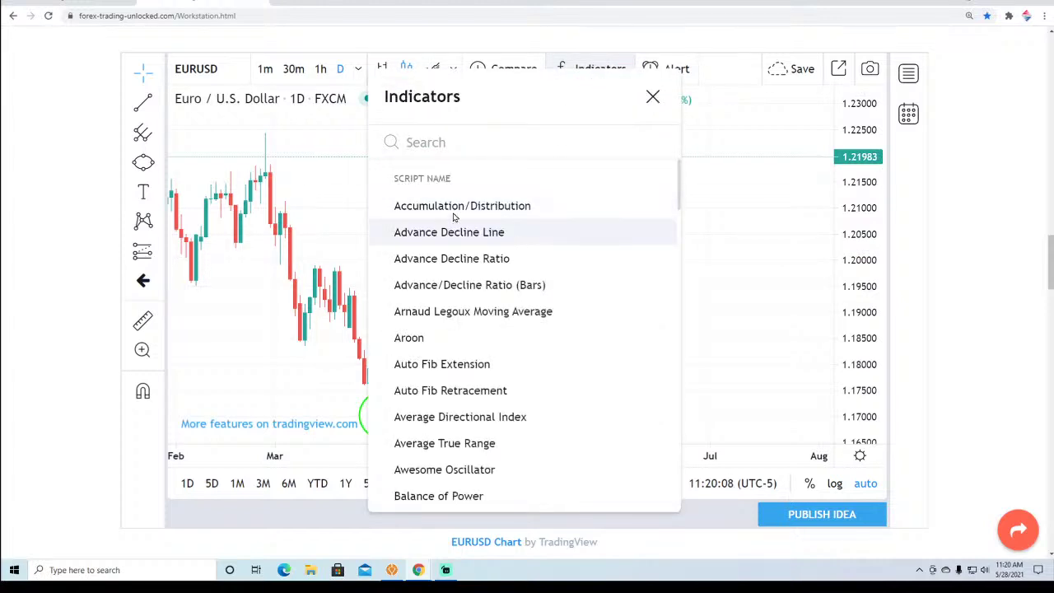
pyautogui.scroll(-5, 448, 231)
pyautogui.scroll(-6, 445, 249)
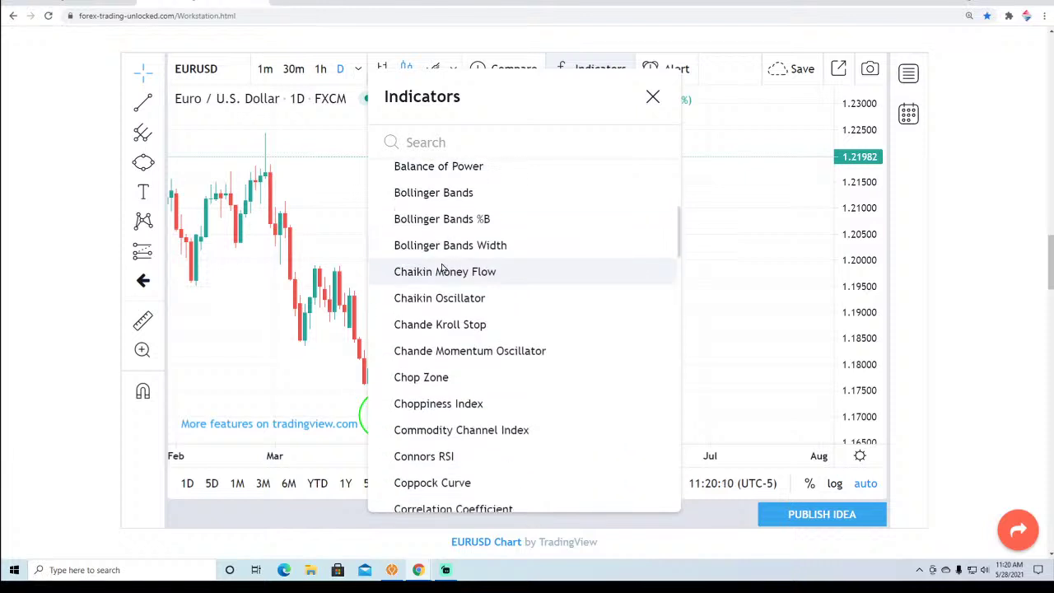
pyautogui.scroll(-6, 440, 283)
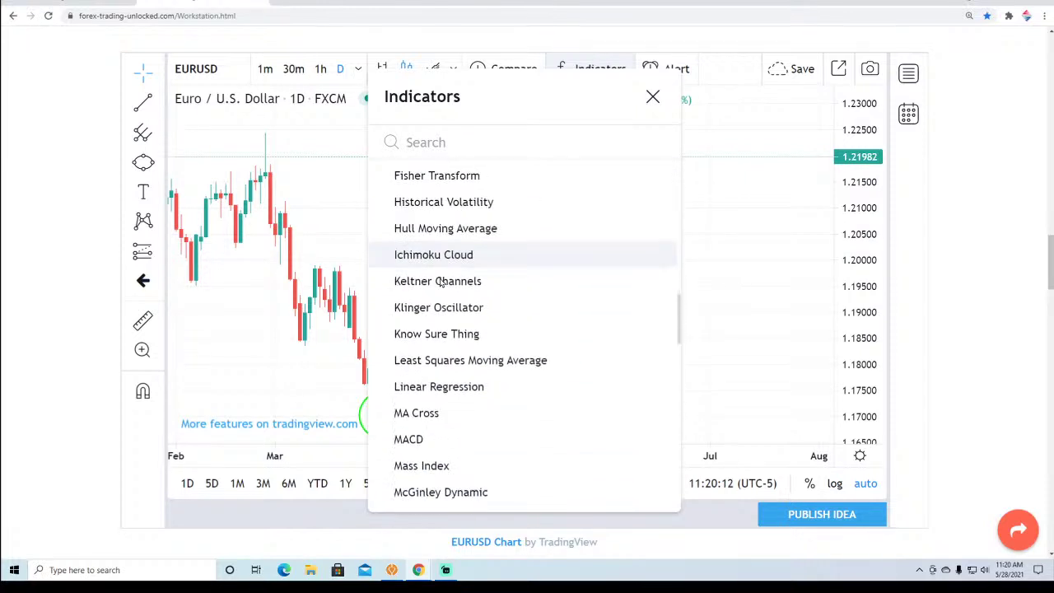
pyautogui.scroll(-6, 441, 282)
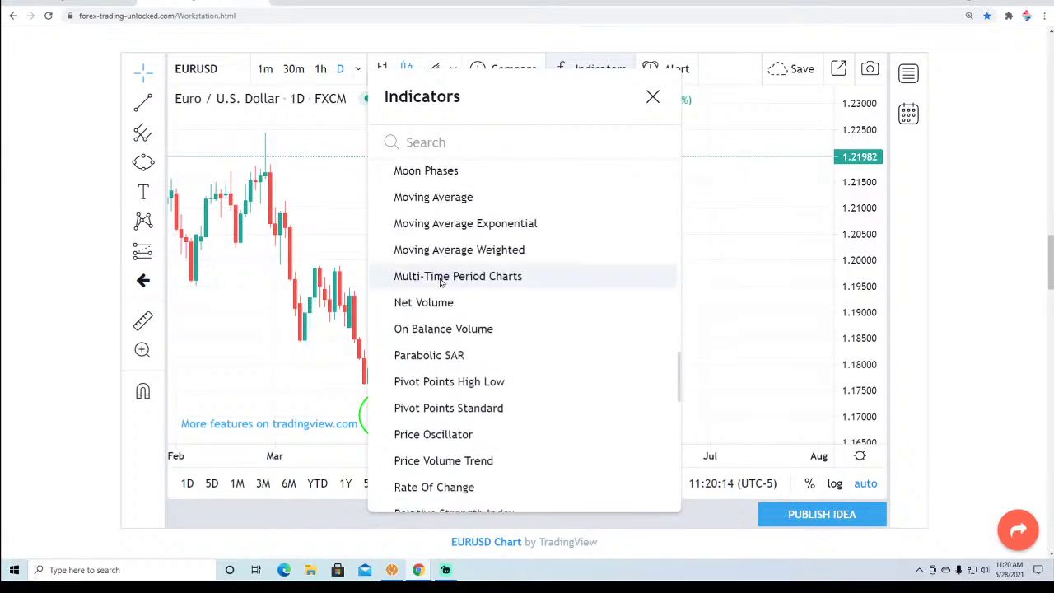
pyautogui.scroll(-6, 440, 284)
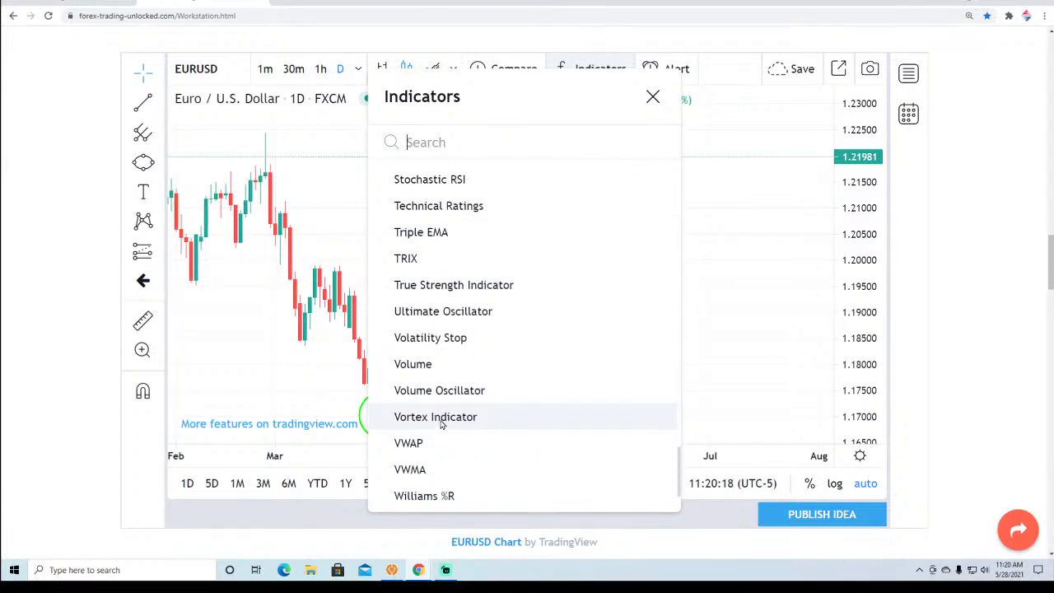
pyautogui.scroll(1, 441, 396)
pyautogui.scroll(2, 440, 395)
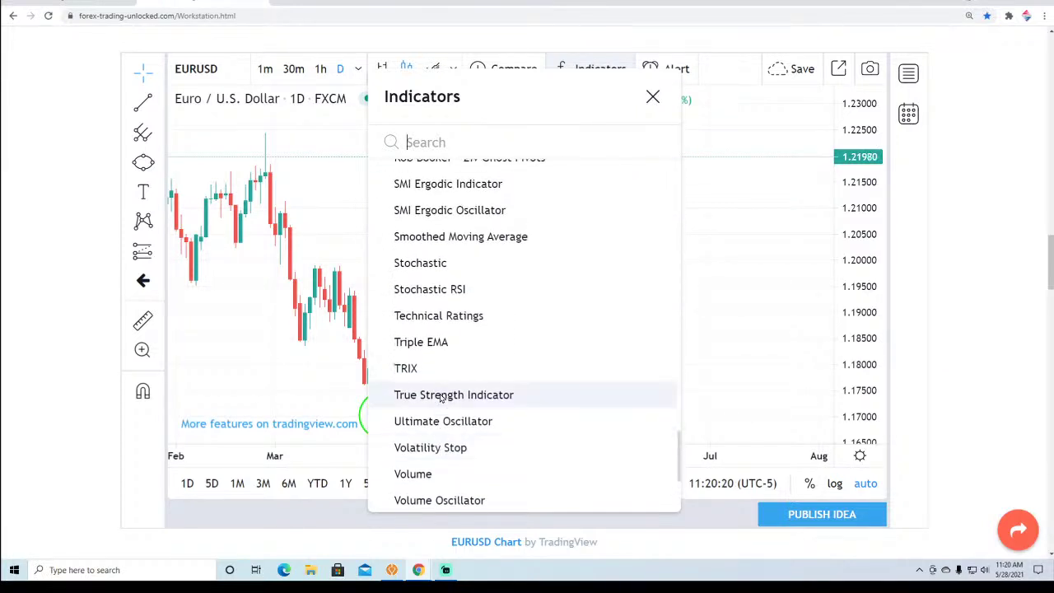
pyautogui.click(422, 319)
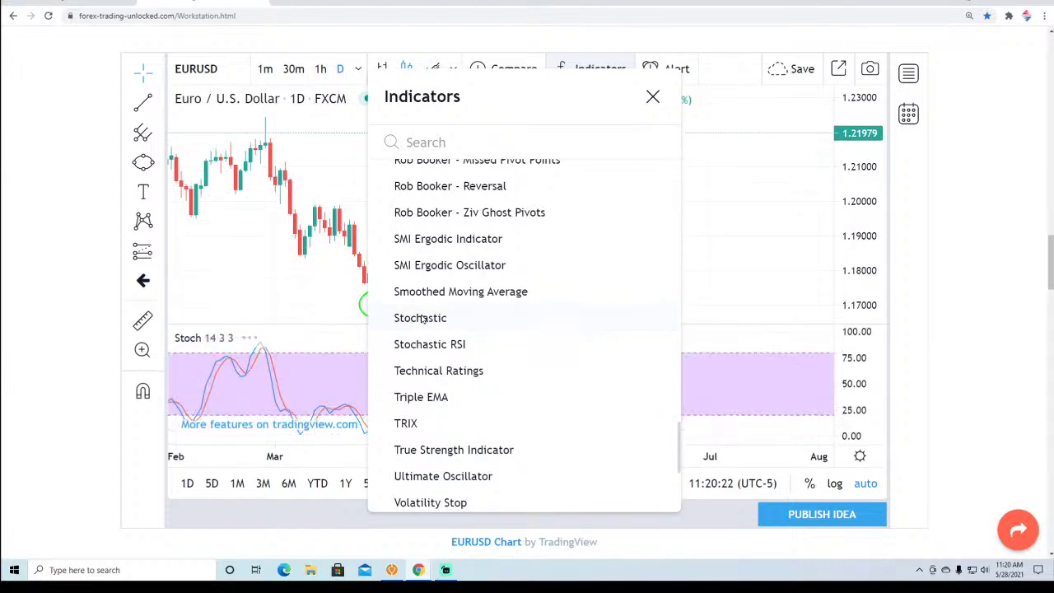
pyautogui.click(652, 96)
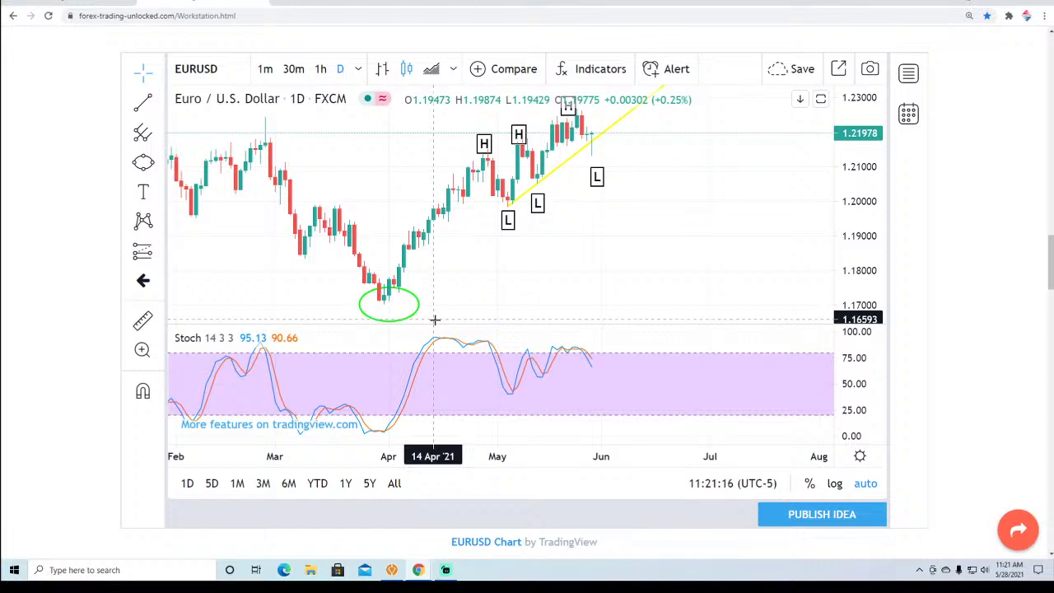
# Mark the Stochastic's April peaks with two down arrows just above its pane, at 29 April near 1.17093 and 16 April near 1.16879.
pyautogui.moveTo(423, 383)
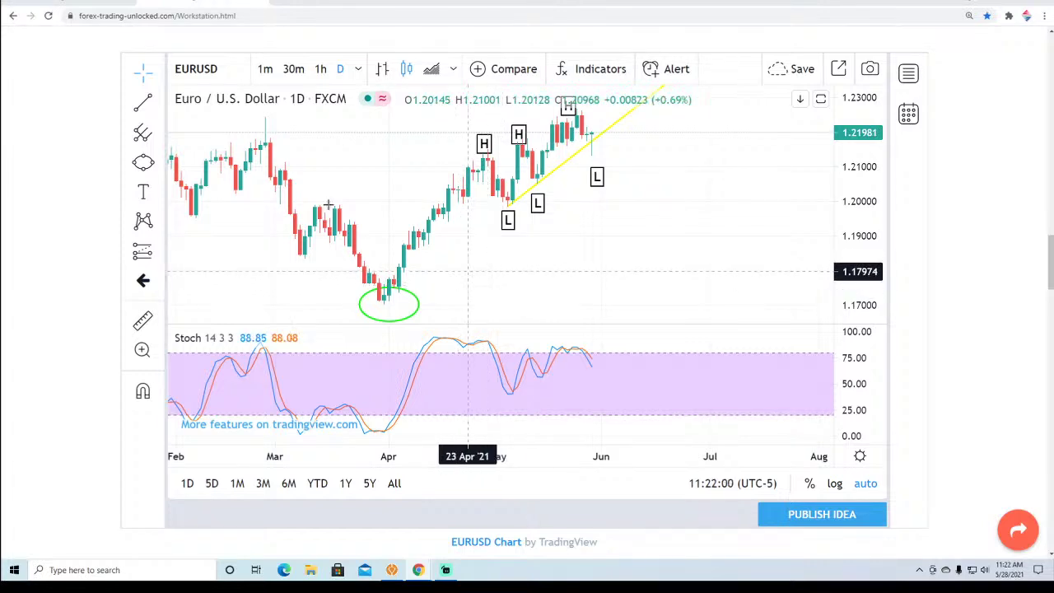
pyautogui.click(159, 284)
pyautogui.click(216, 74)
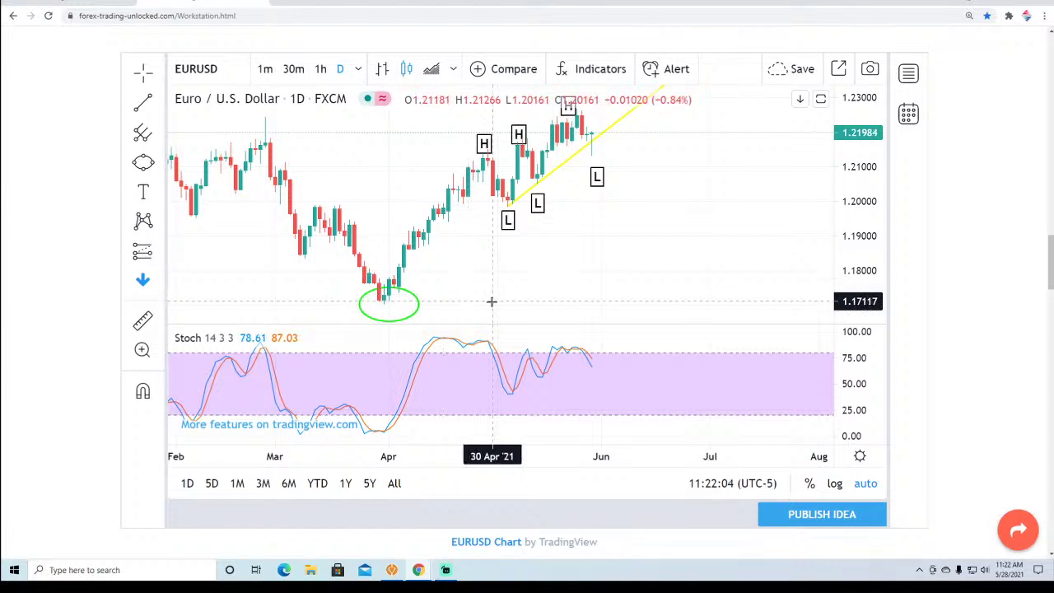
pyautogui.click(489, 302)
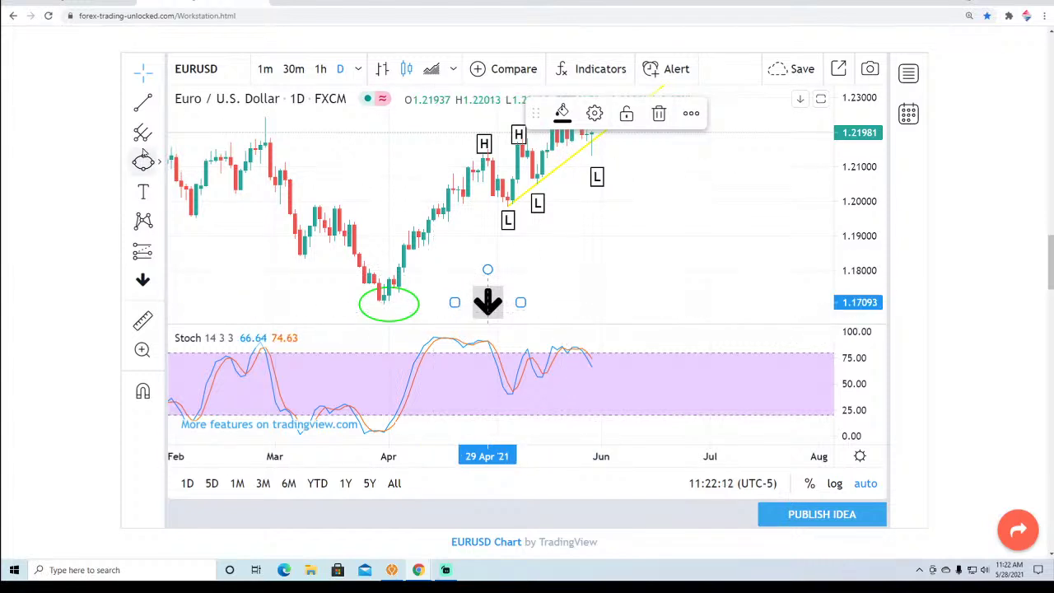
pyautogui.click(143, 280)
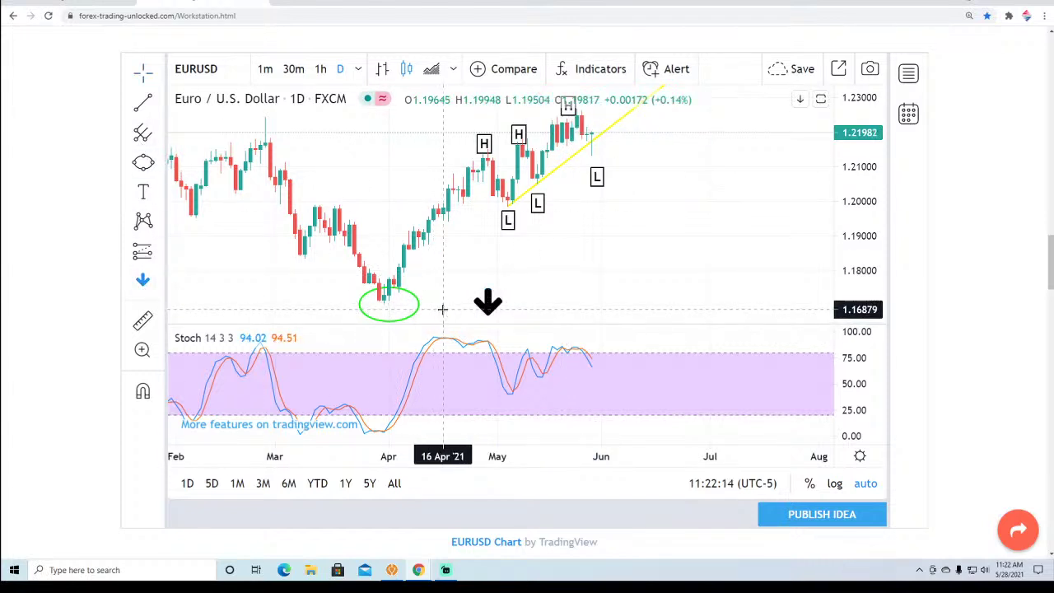
pyautogui.click(443, 308)
pyautogui.click(454, 260)
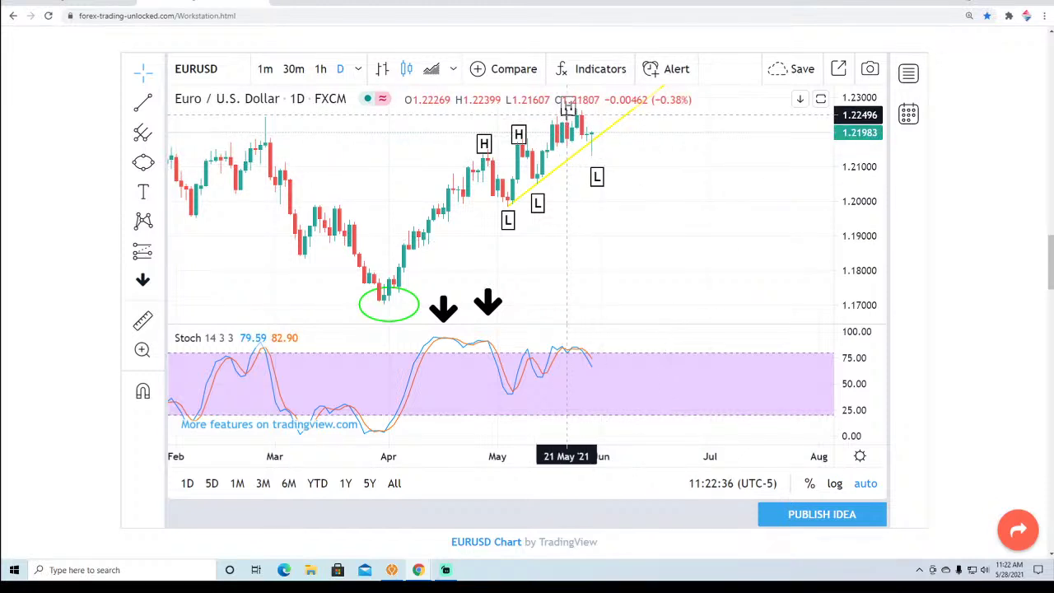
# Raise the "H" label over the second-half-of-May highs to about 1.23171.
pyautogui.click(567, 113)
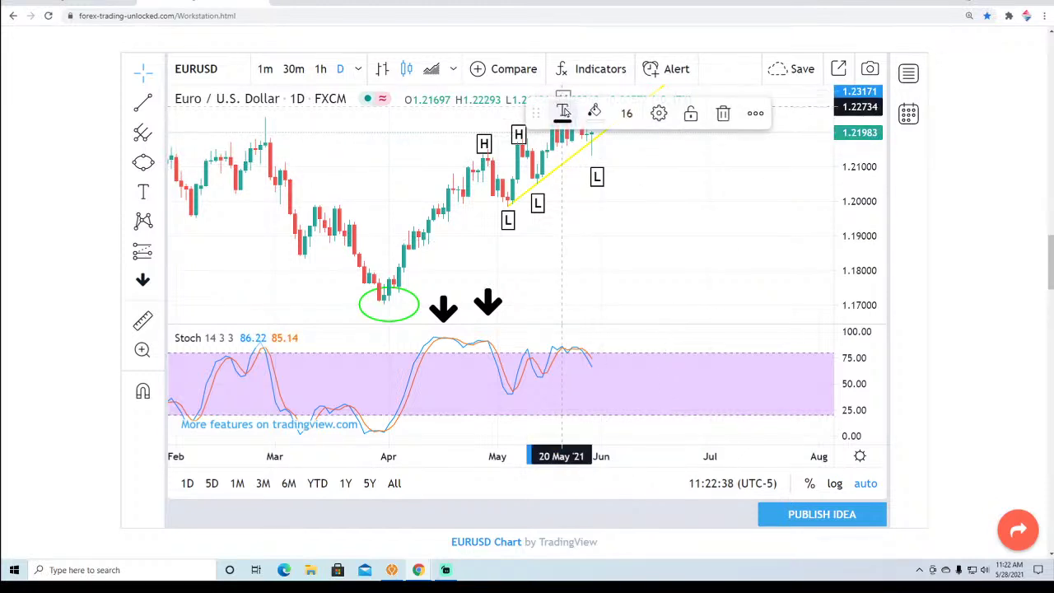
pyautogui.click(649, 171)
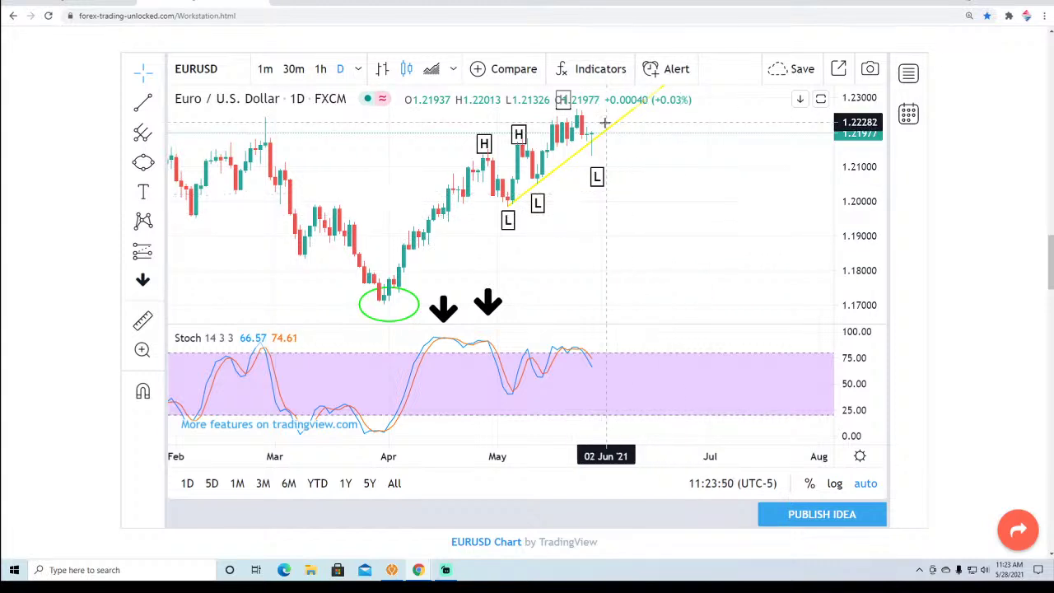
# Add the Relative Strength Index indicator to the chart from the indicators list.
pyautogui.click(609, 74)
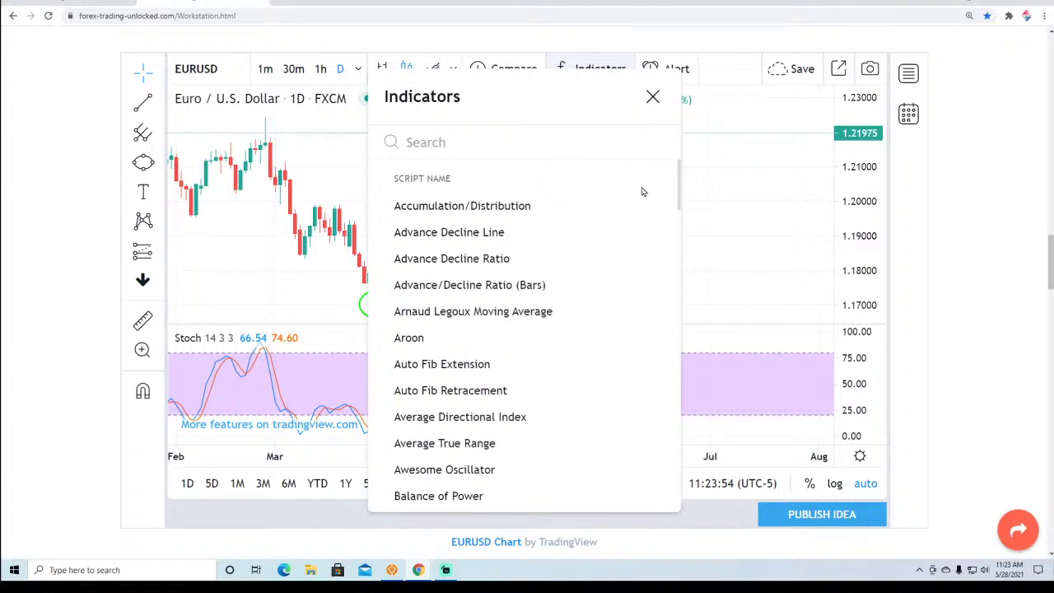
pyautogui.moveTo(679, 178); pyautogui.dragTo(670, 393)
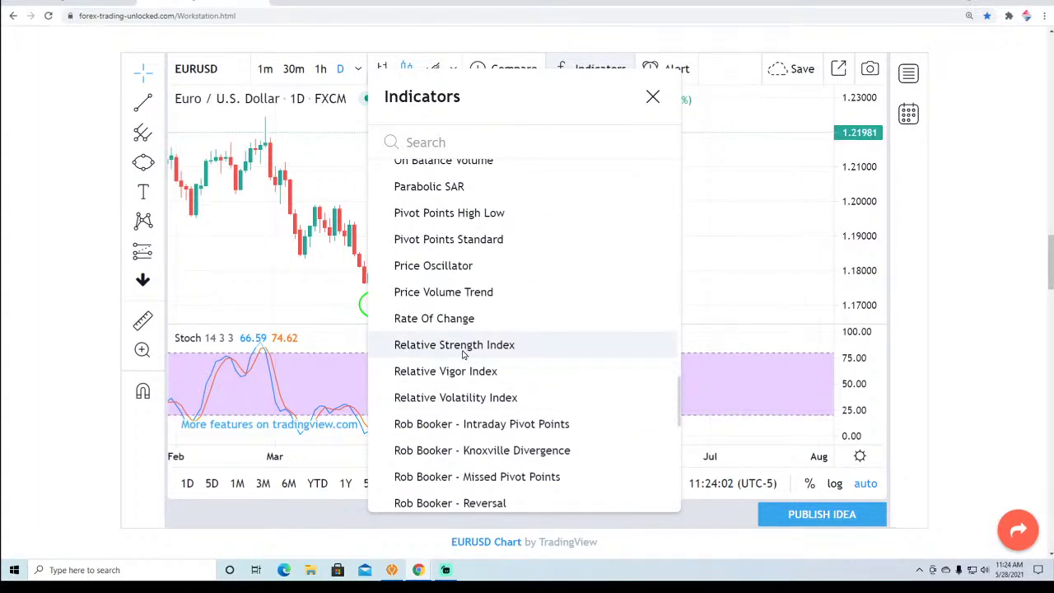
pyautogui.click(652, 97)
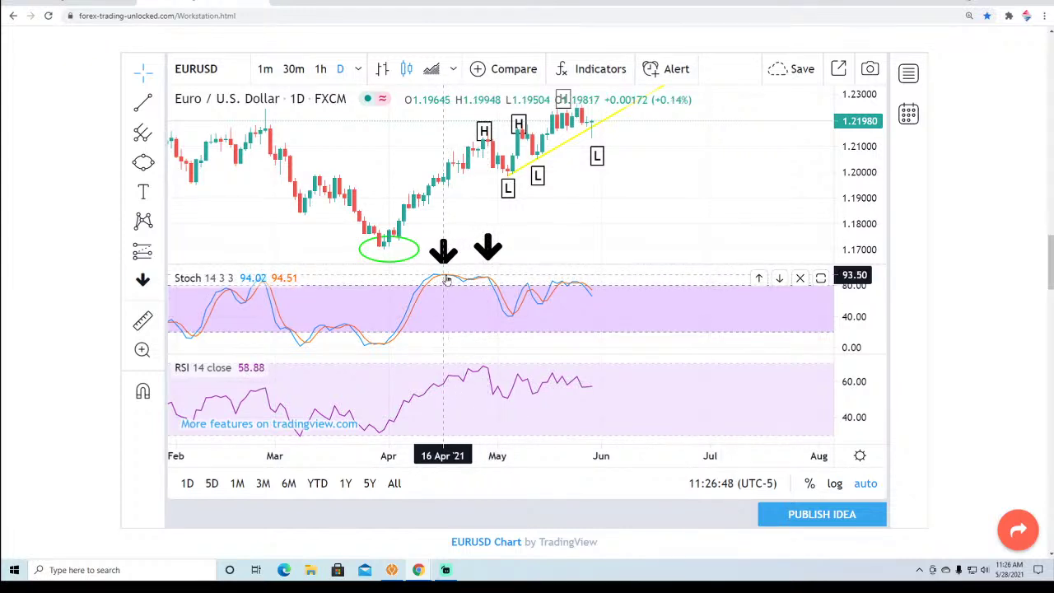
# Shift the mid-April down arrow slightly earlier so it sits over the Stochastic's mid-April peak.
pyautogui.click(449, 249)
pyautogui.click(443, 249)
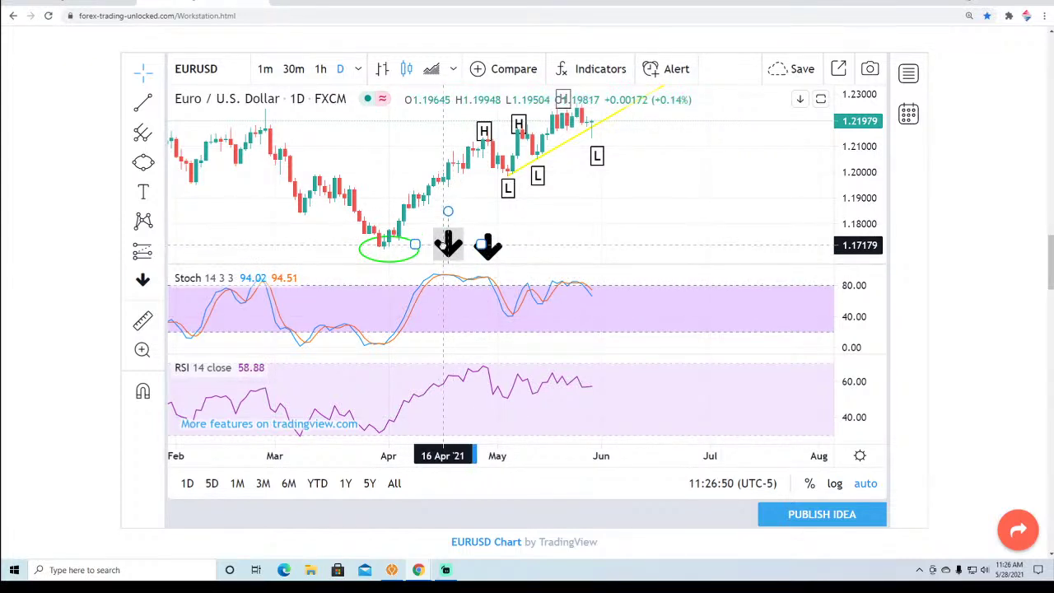
pyautogui.moveTo(442, 247); pyautogui.dragTo(438, 248)
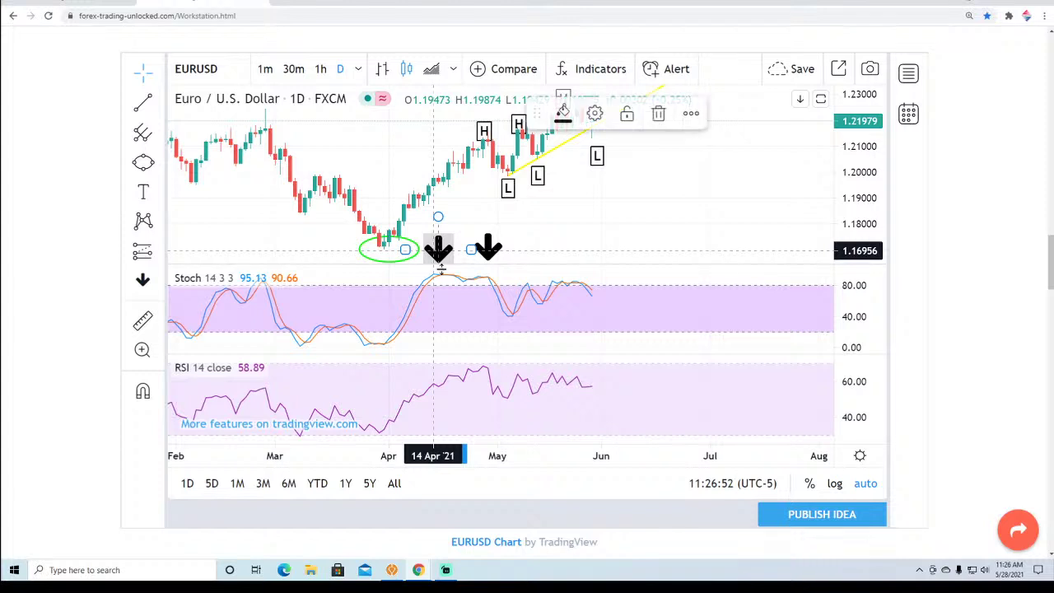
pyautogui.click(602, 195)
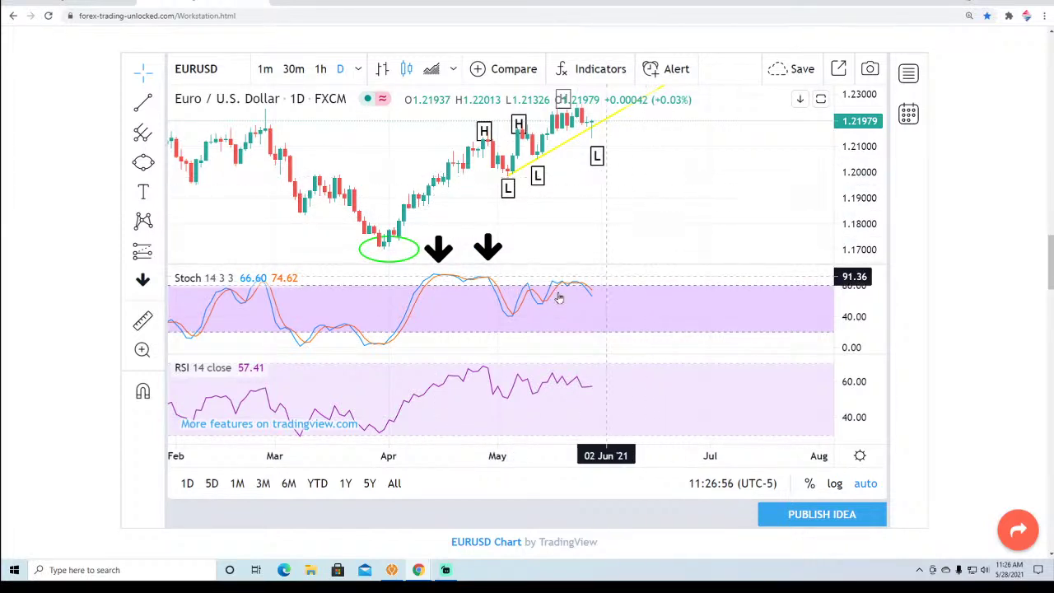
# Remove the Stochastic and RSI indicators from the chart.
pyautogui.moveTo(767, 281)
pyautogui.click(800, 278)
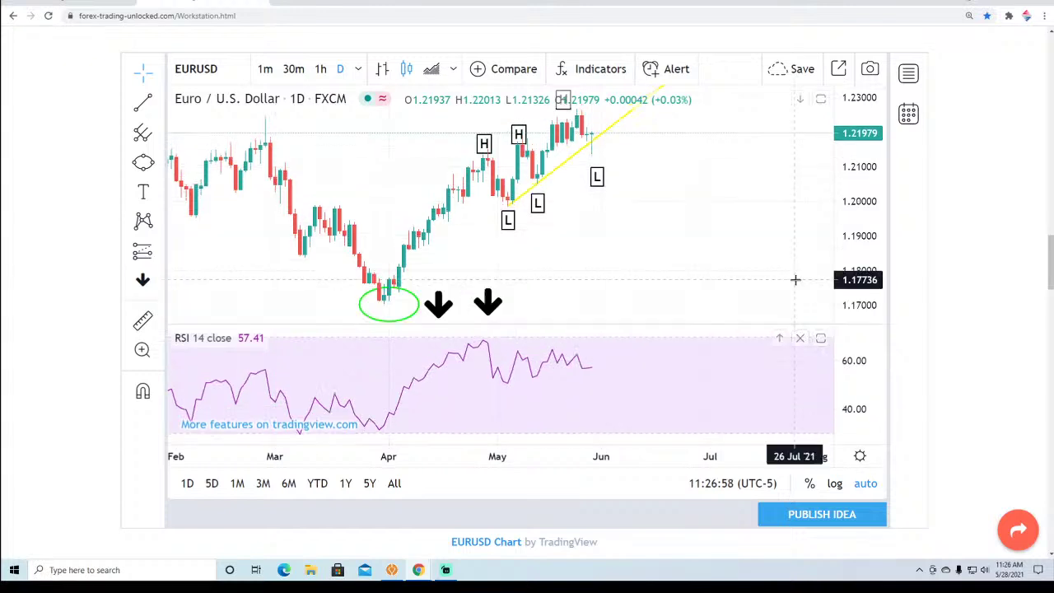
pyautogui.click(799, 339)
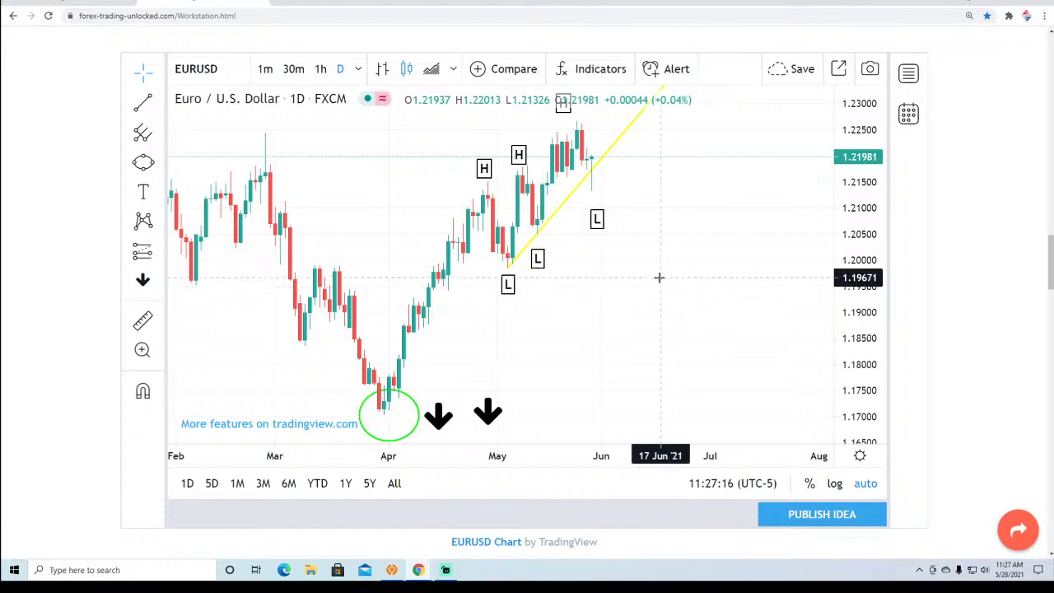
# Lower the "H" label over the second-half-of-May highs to about 1.22902 at 20 May.
pyautogui.scroll(1, 658, 278)
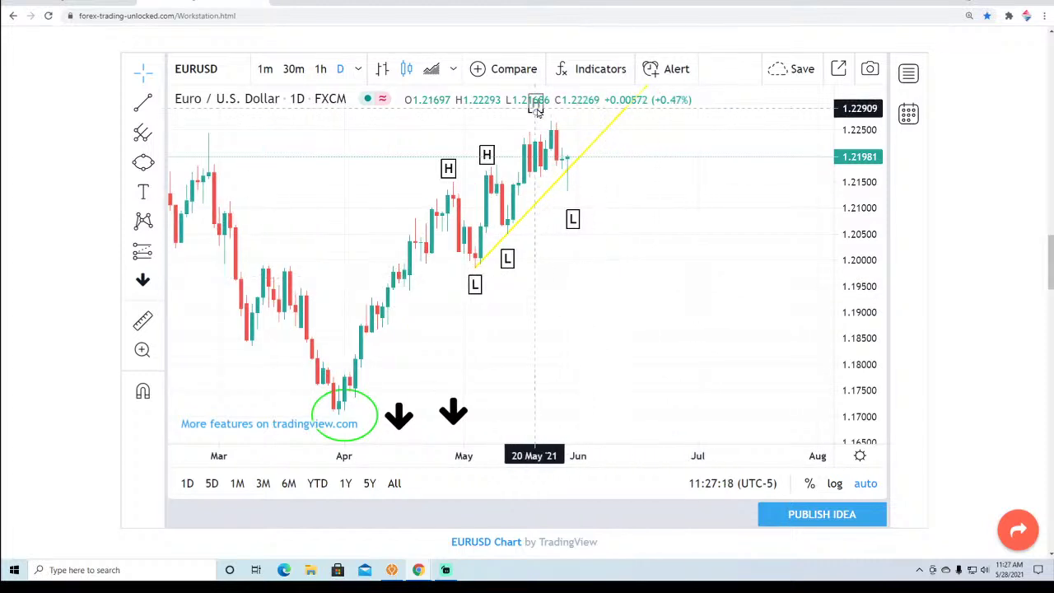
pyautogui.click(540, 118)
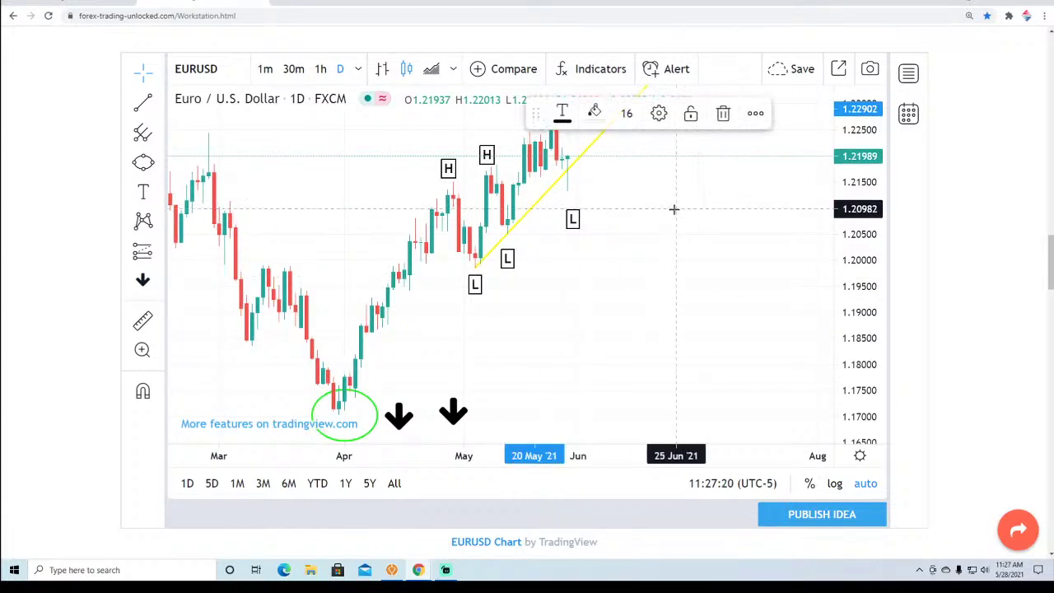
pyautogui.scroll(1, 667, 210)
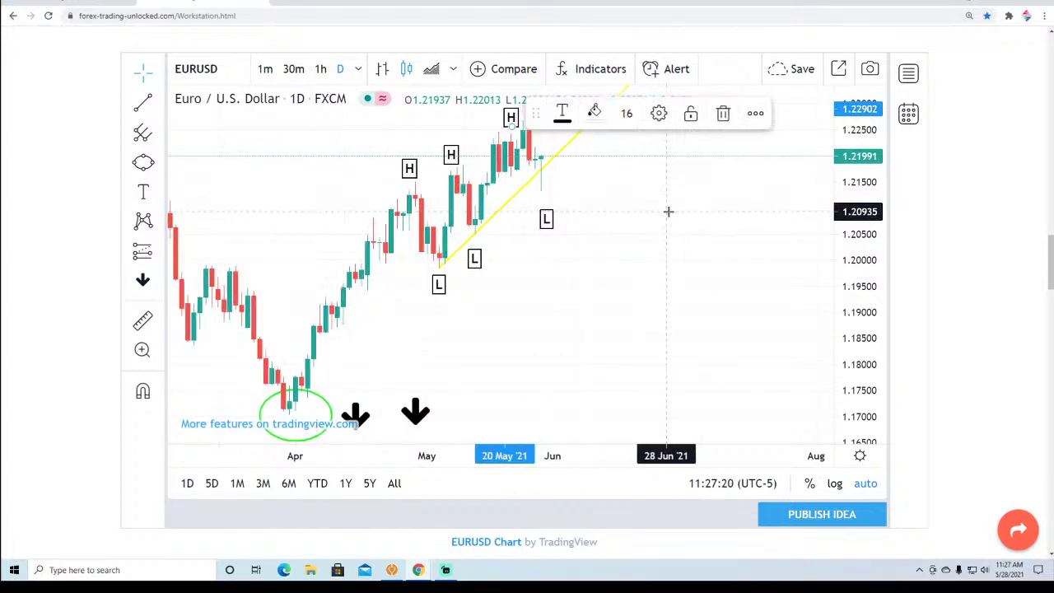
pyautogui.click(519, 310)
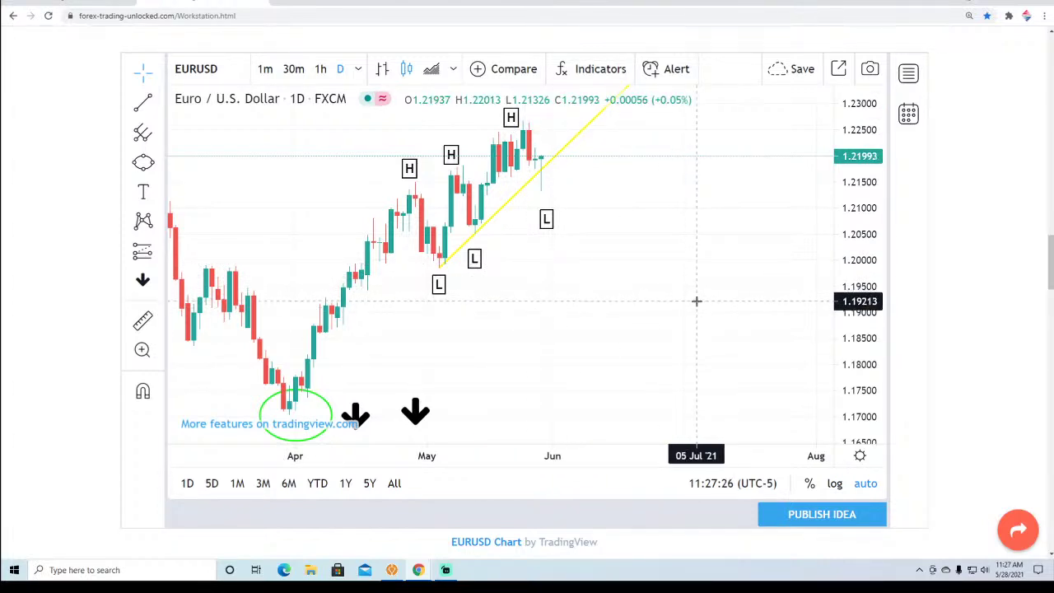
# Look through the site's products, courses and services list, and return to the EURUSD chart.
pyautogui.scroll(15, 261, 52)
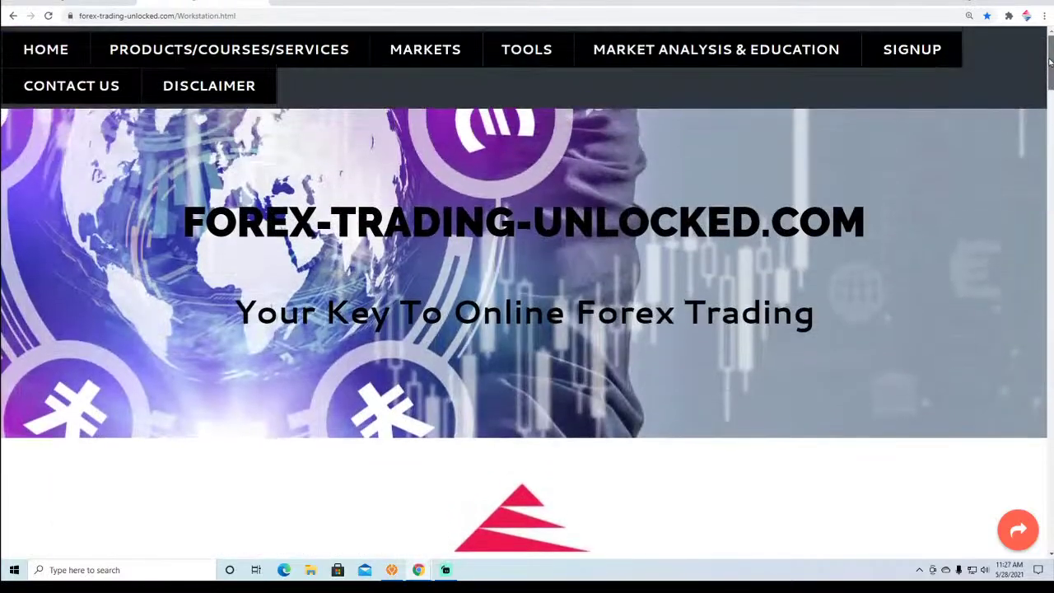
pyautogui.moveTo(230, 52)
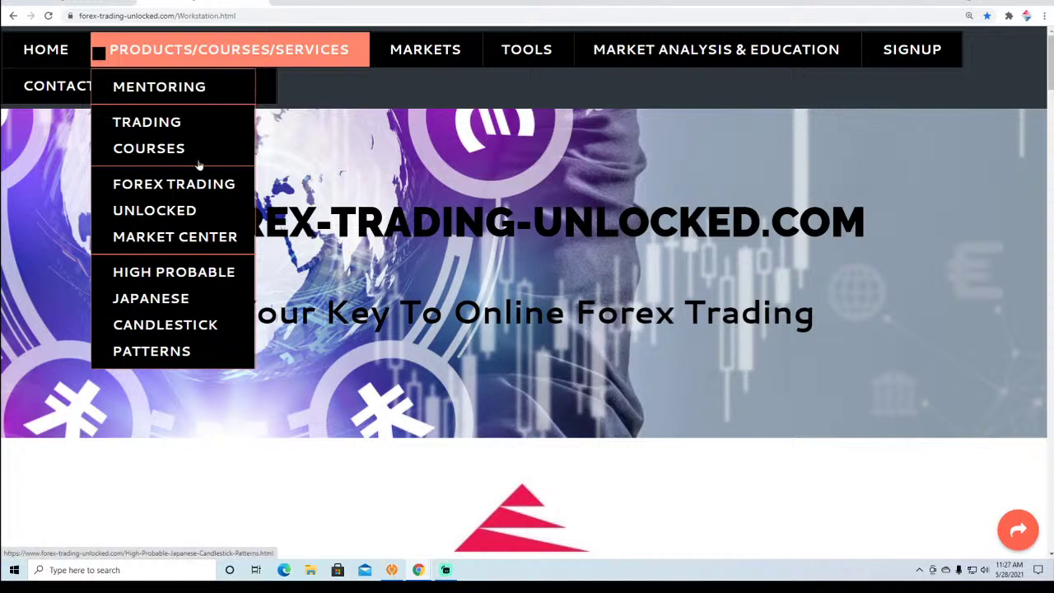
pyautogui.scroll(-1, 950, 253)
pyautogui.scroll(-10, 951, 254)
pyautogui.scroll(-10, 972, 276)
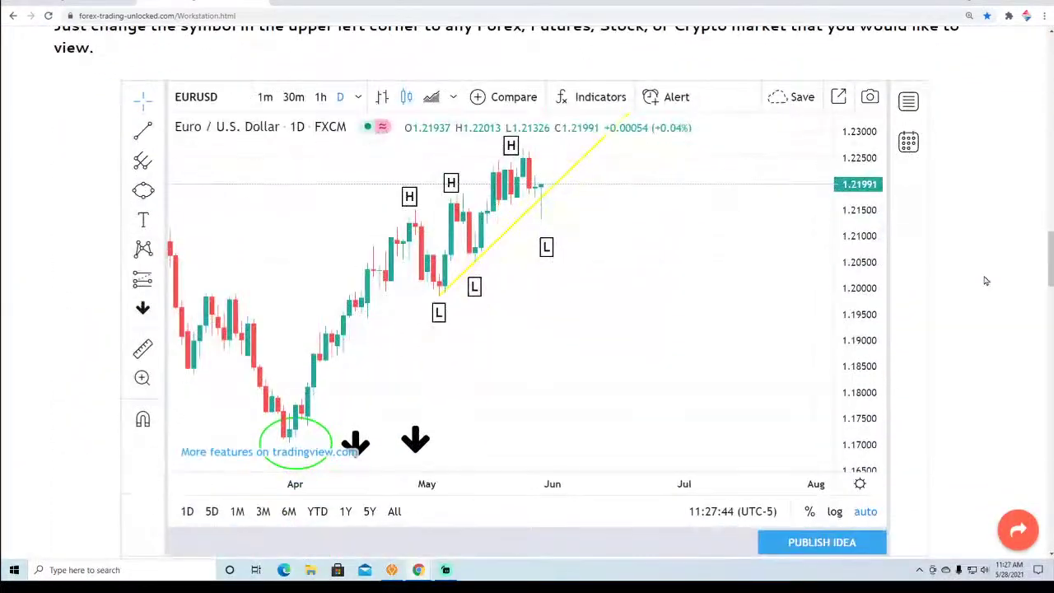
pyautogui.scroll(-1, 985, 280)
pyautogui.scroll(1, 986, 281)
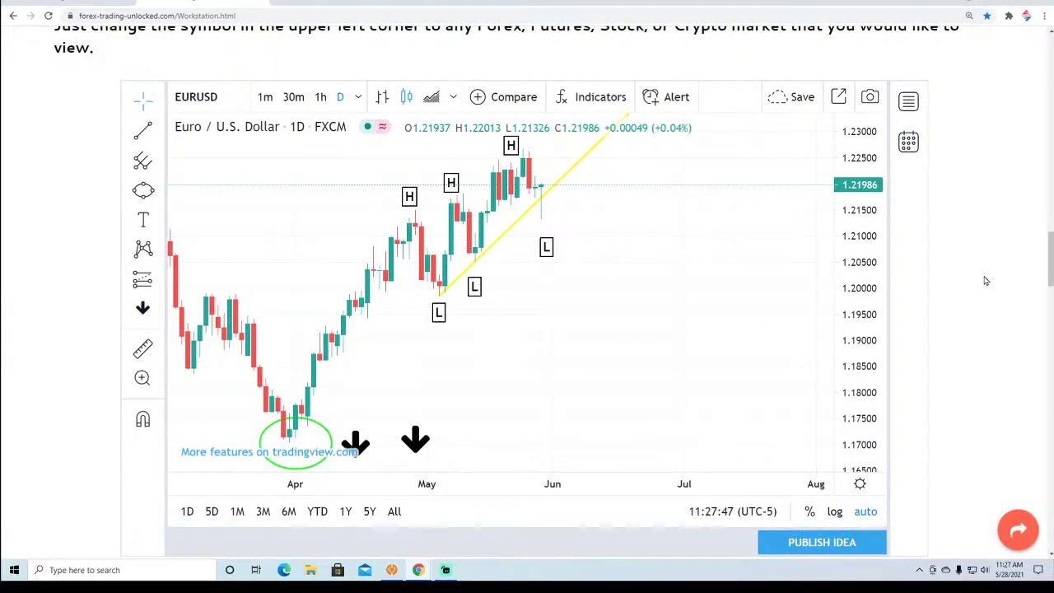
pyautogui.click(142, 309)
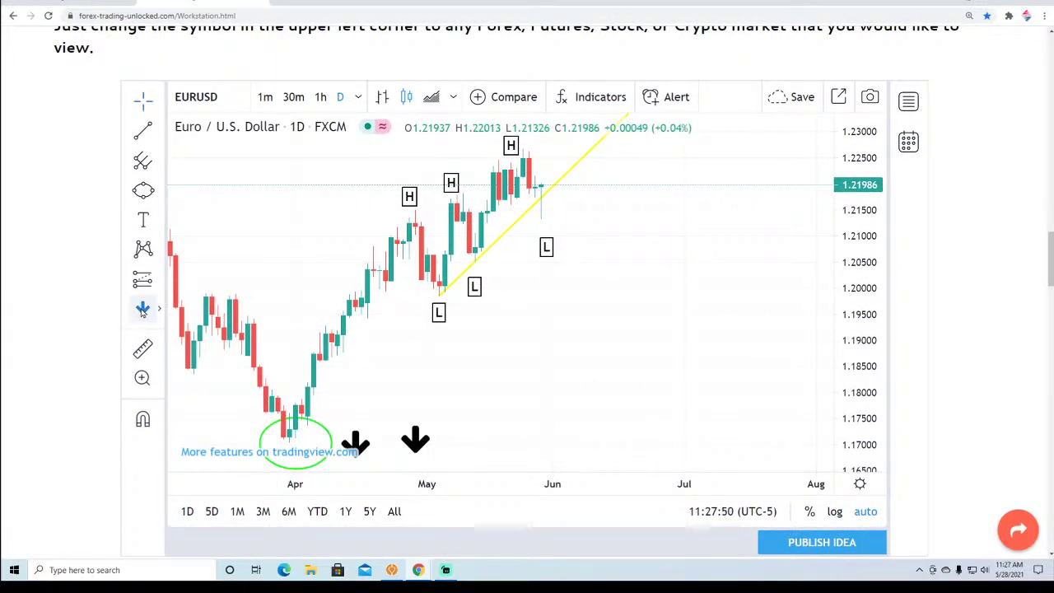
pyautogui.click(528, 137)
pyautogui.moveTo(529, 140)
pyautogui.mouseDown()
pyautogui.moveTo(617, 179)
pyautogui.moveTo(649, 207)
pyautogui.mouseUp()
pyautogui.click(663, 144)
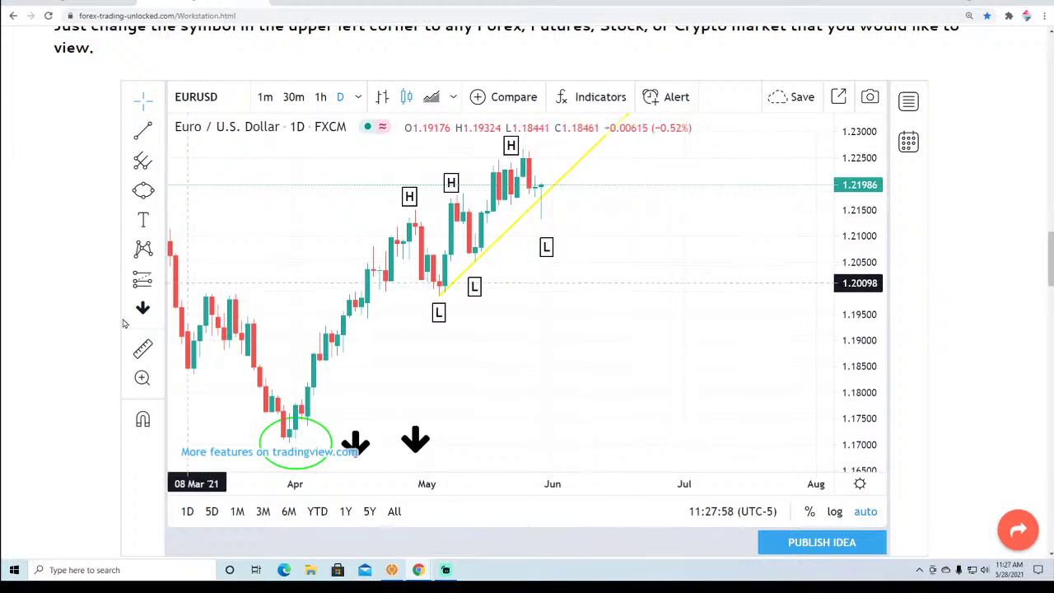
# Place a left-pointing arrow beside the upper part of the red 26 May candle.
pyautogui.click(159, 307)
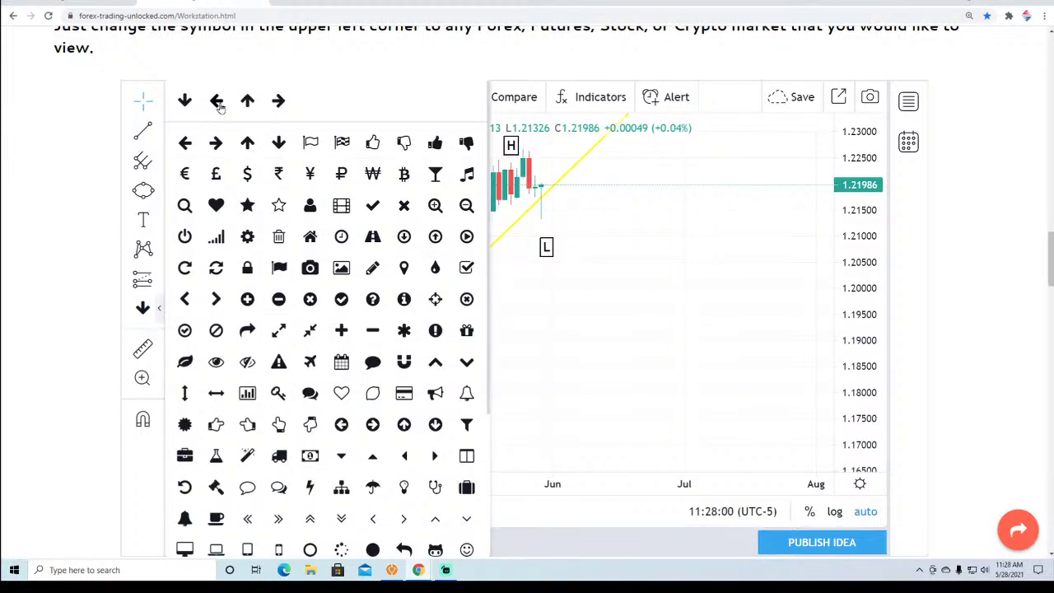
pyautogui.click(216, 100)
pyautogui.click(548, 162)
pyautogui.click(581, 209)
pyautogui.scroll(1, 510, 249)
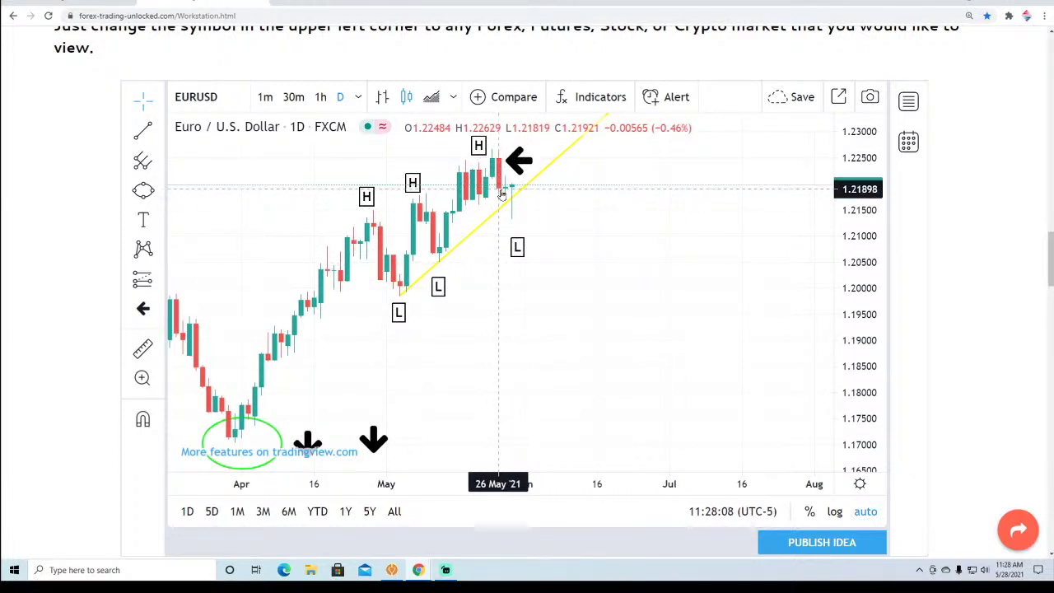
# Add a text label reading "Bearish Engulfin Line" over "Sell Signal" and move it right beside the left-pointing arrow.
pyautogui.click(142, 219)
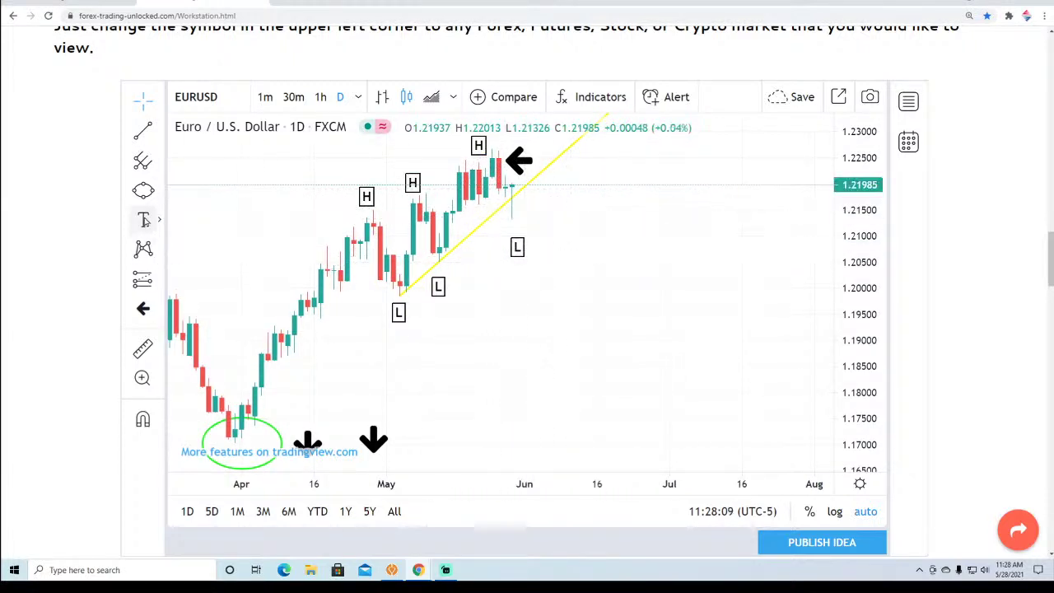
pyautogui.click(581, 160)
pyautogui.write('Bearish Eb')
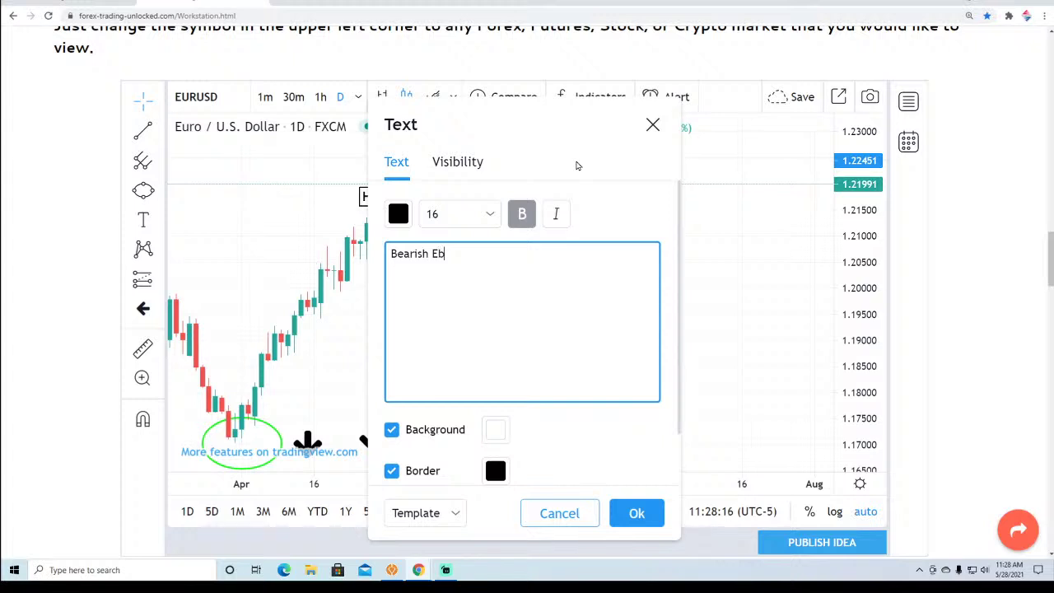
pyautogui.write('n Line')
pyautogui.press('Return')
pyautogui.write('Sell Signal')
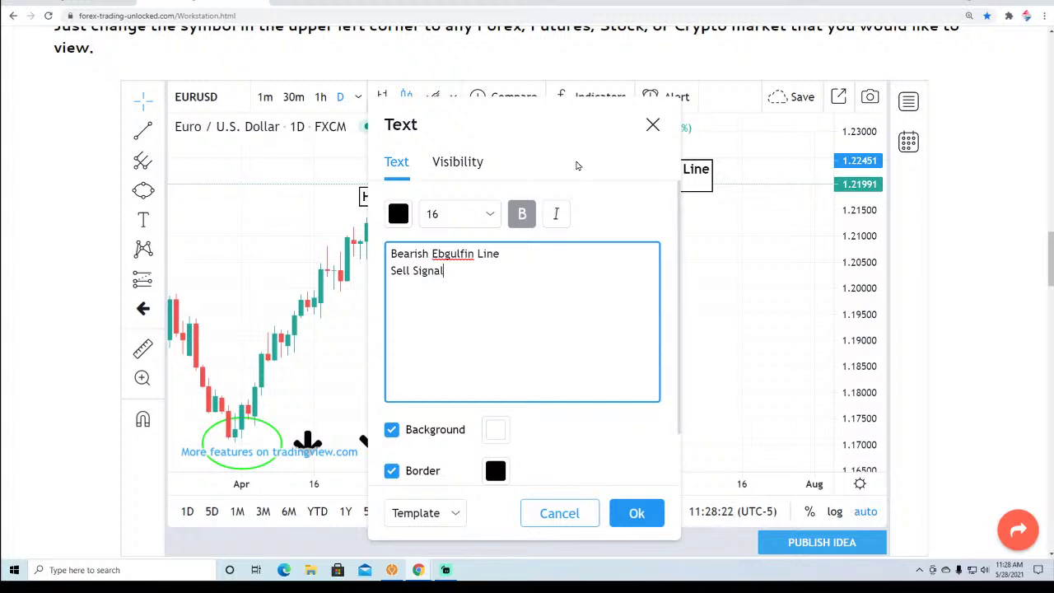
pyautogui.click(441, 255)
pyautogui.press('BackSpace')
pyautogui.write('n')
pyautogui.click(631, 511)
pyautogui.moveTo(649, 182); pyautogui.dragTo(615, 166)
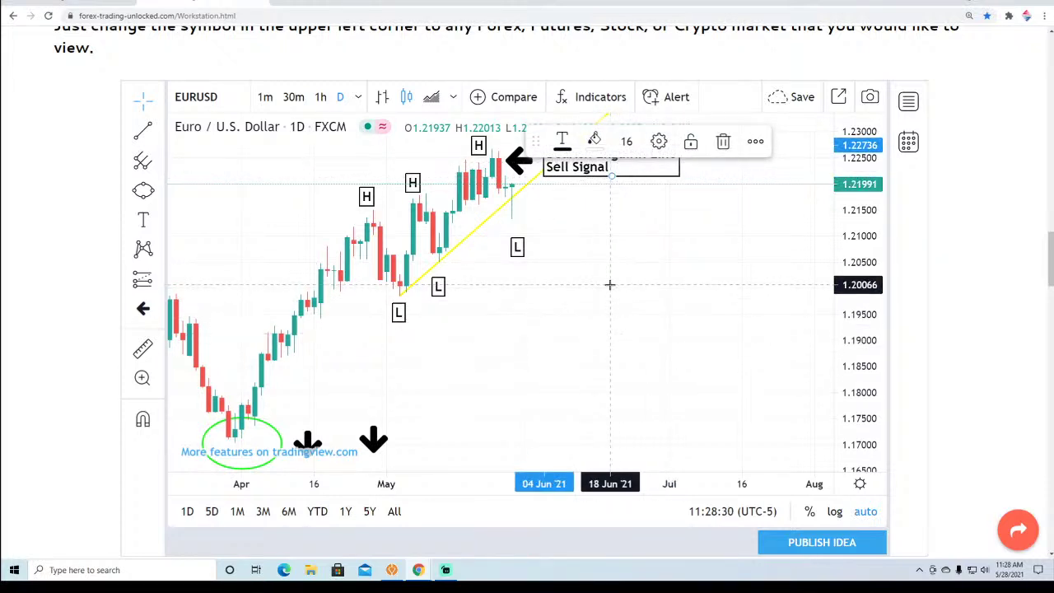
pyautogui.click(609, 284)
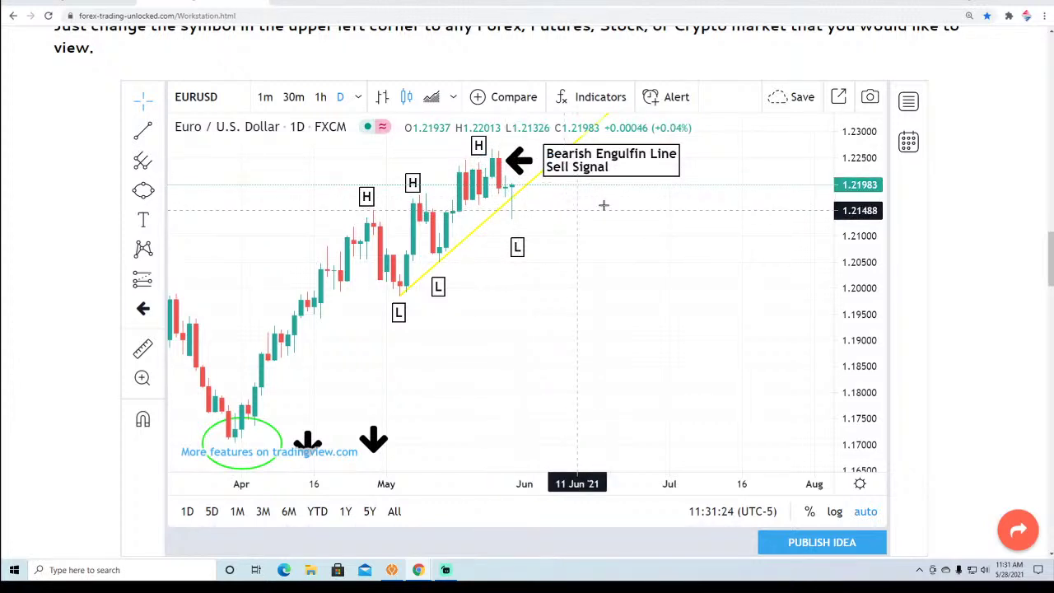
# Add the Stochastic indicator below the EURUSD chart.
pyautogui.click(585, 98)
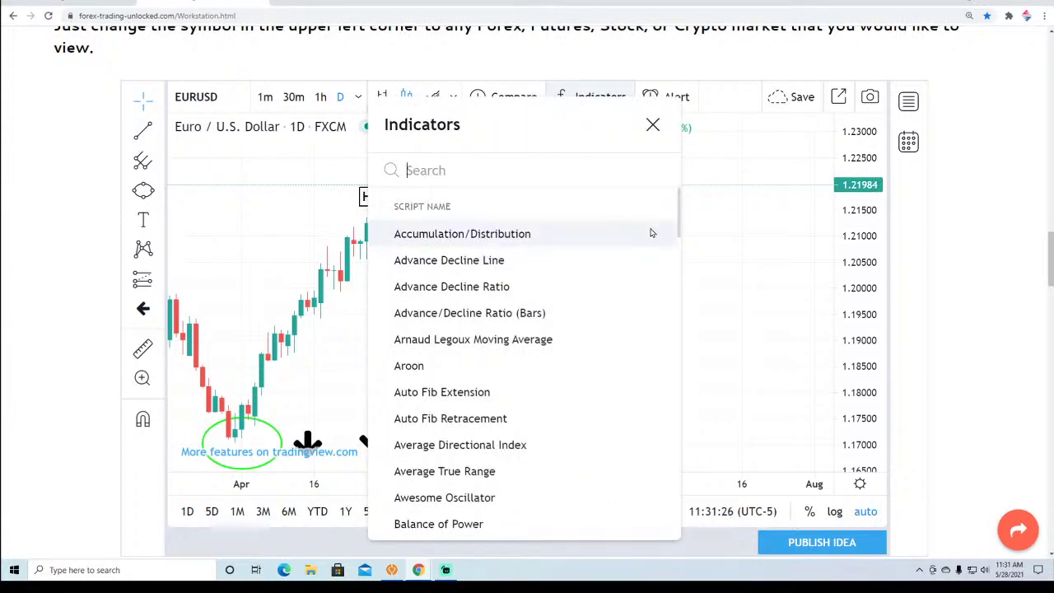
pyautogui.moveTo(678, 214); pyautogui.dragTo(658, 459)
pyautogui.click(427, 453)
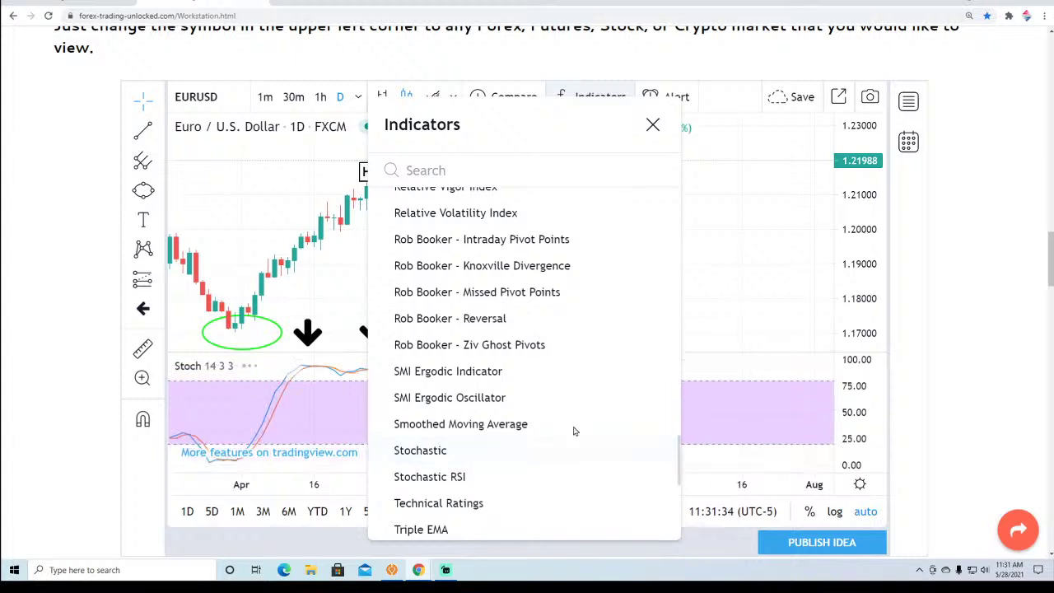
pyautogui.click(653, 126)
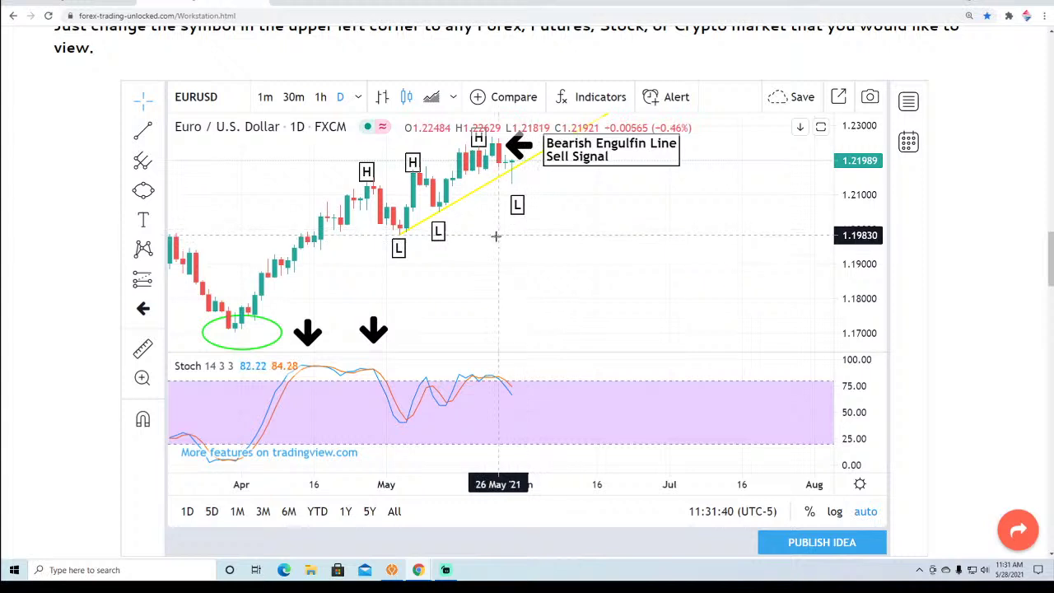
# Draw a vertical line through the 26 May candle and recolour it light blue.
pyautogui.click(158, 135)
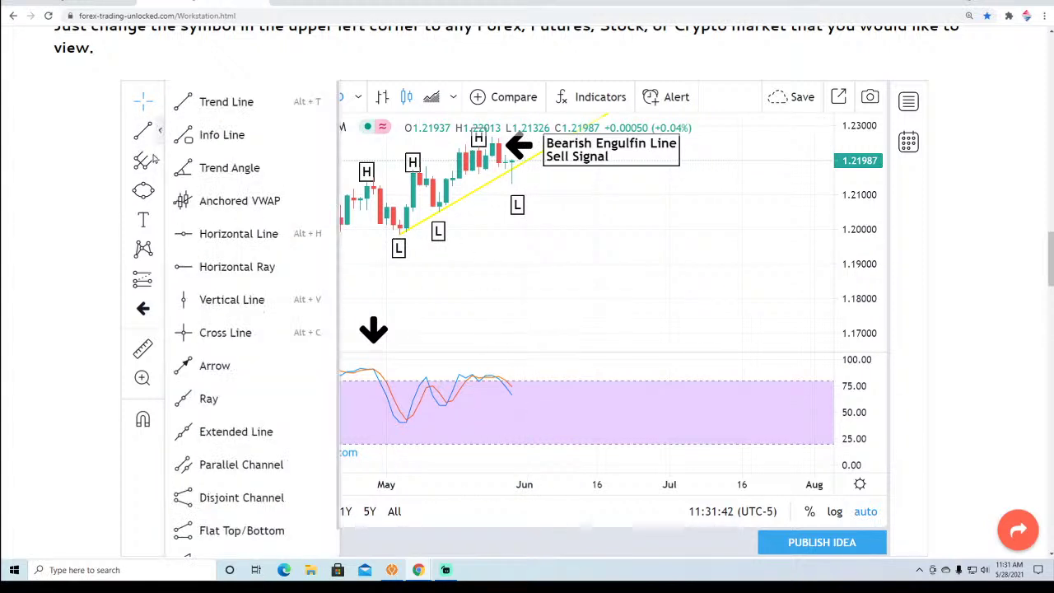
pyautogui.click(231, 299)
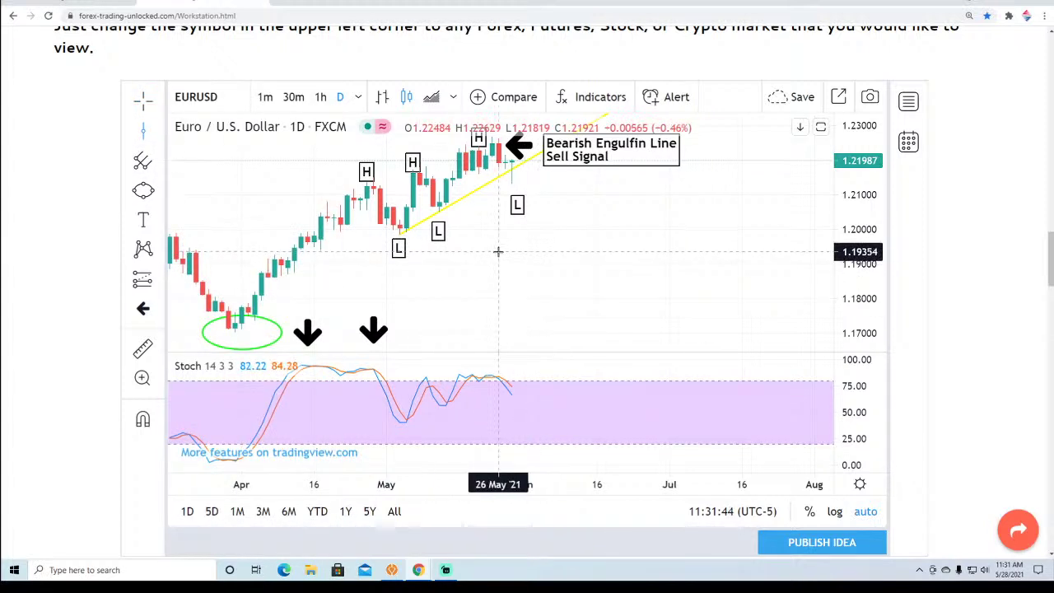
pyautogui.click(498, 254)
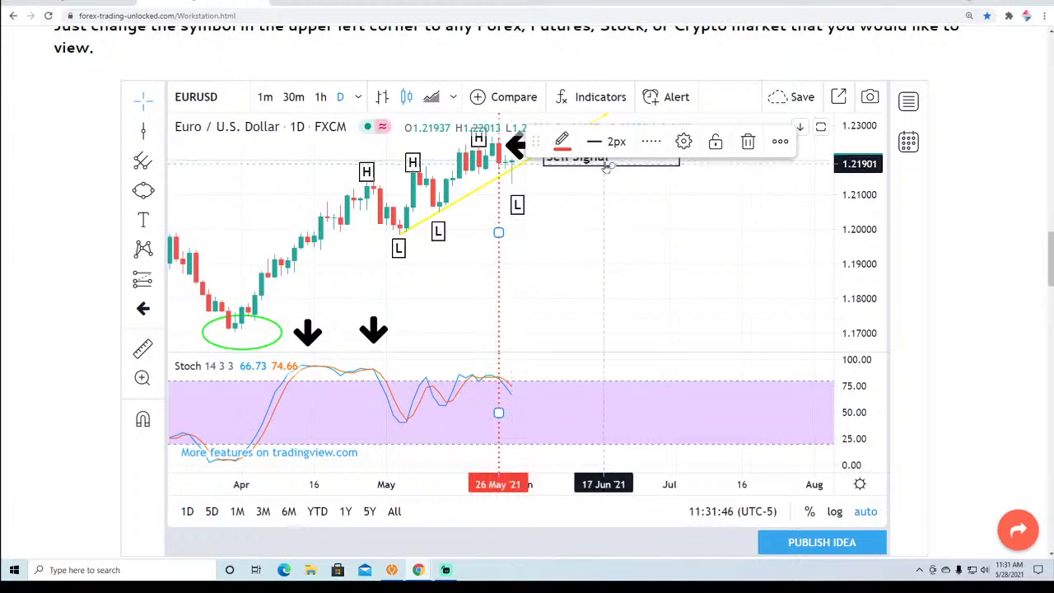
pyautogui.click(561, 141)
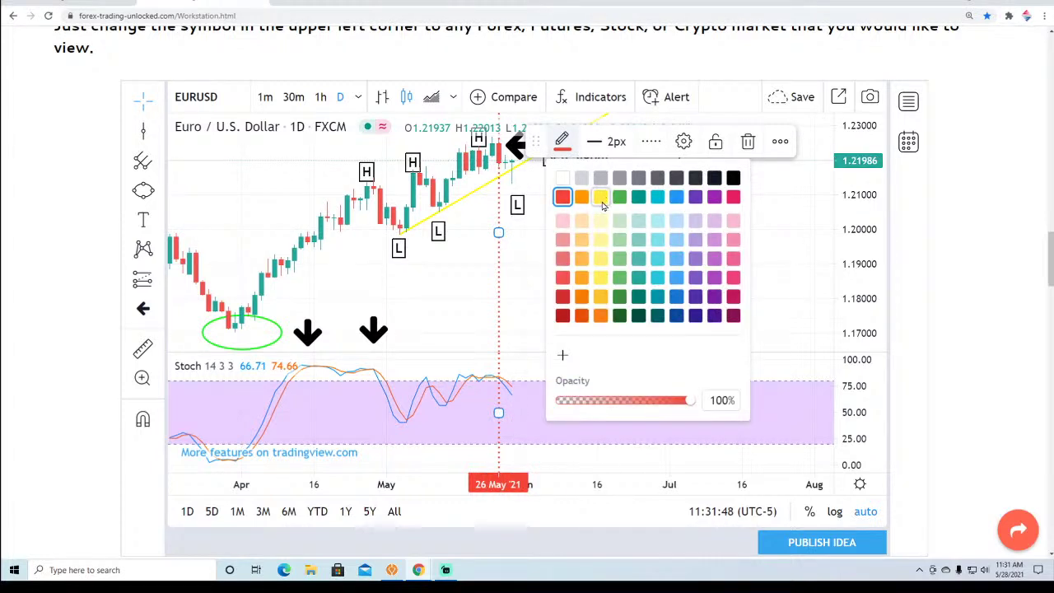
pyautogui.click(621, 260)
pyautogui.click(561, 141)
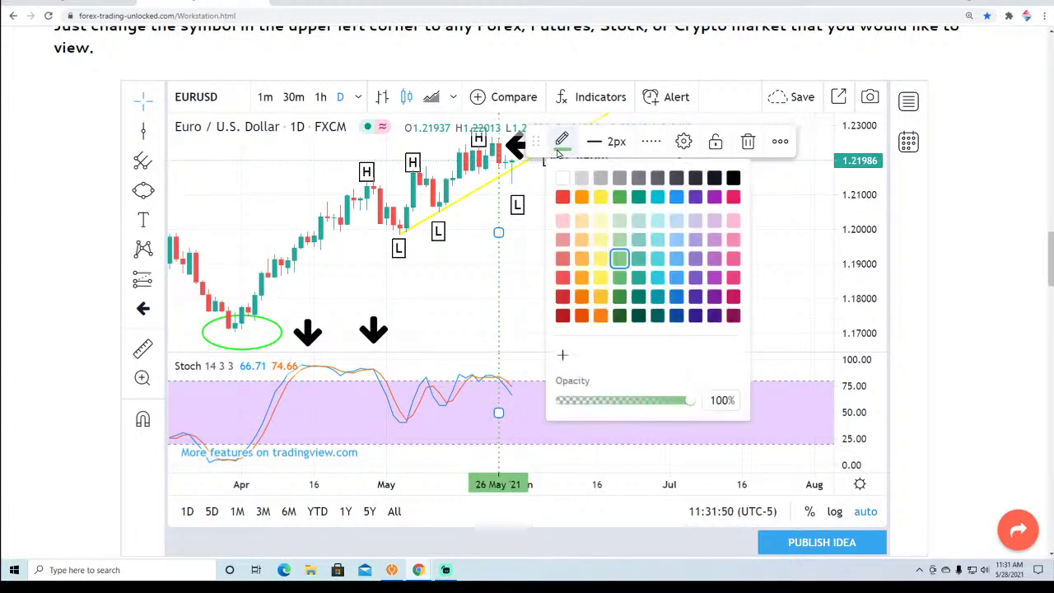
pyautogui.click(676, 260)
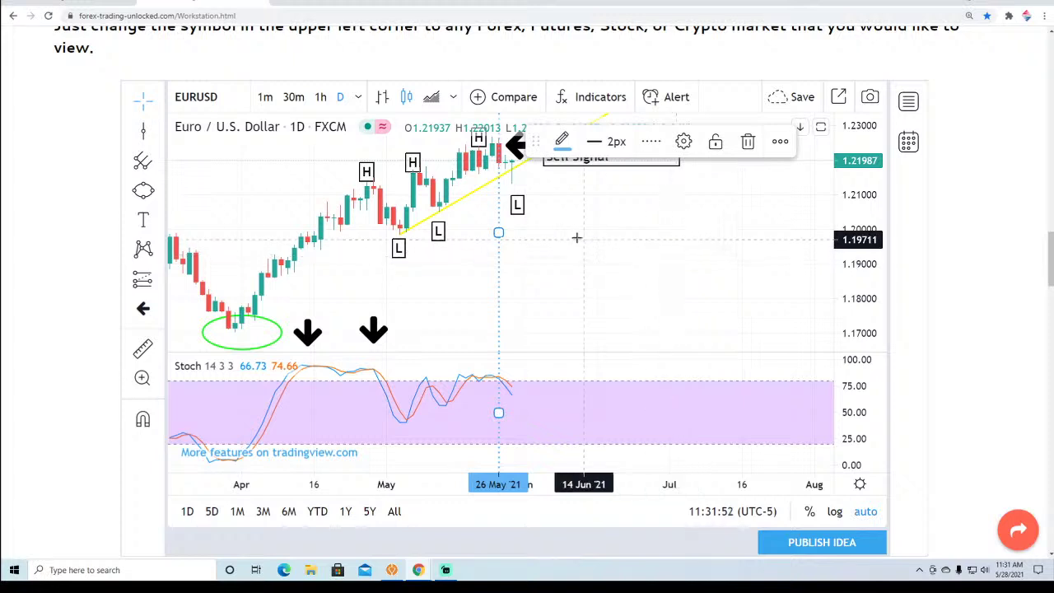
pyautogui.click(703, 284)
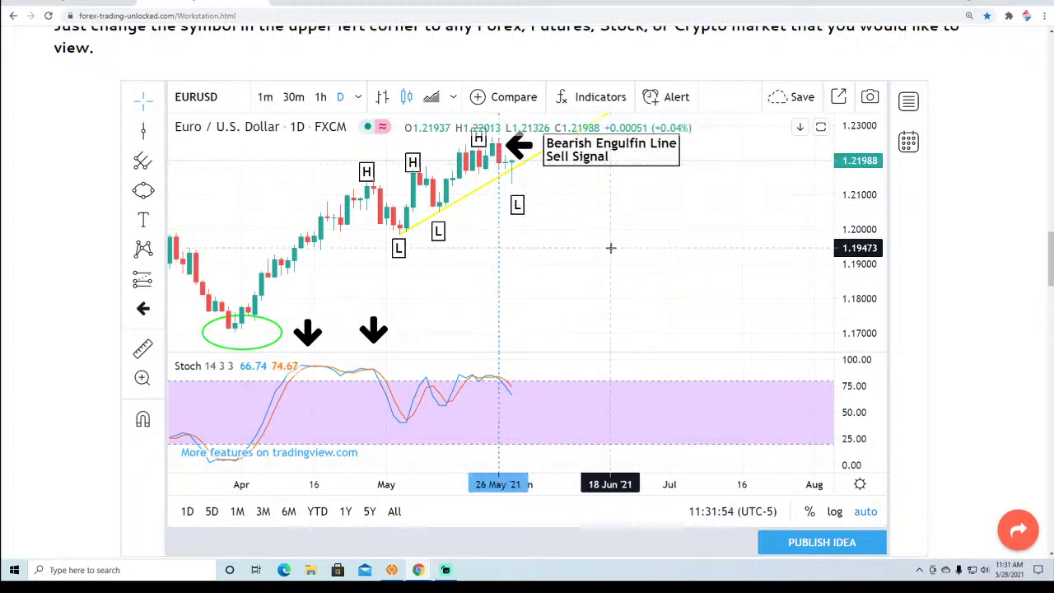
# Correct the first line of the sell signal label to "Bearish Engulfing Line".
pyautogui.click(499, 156)
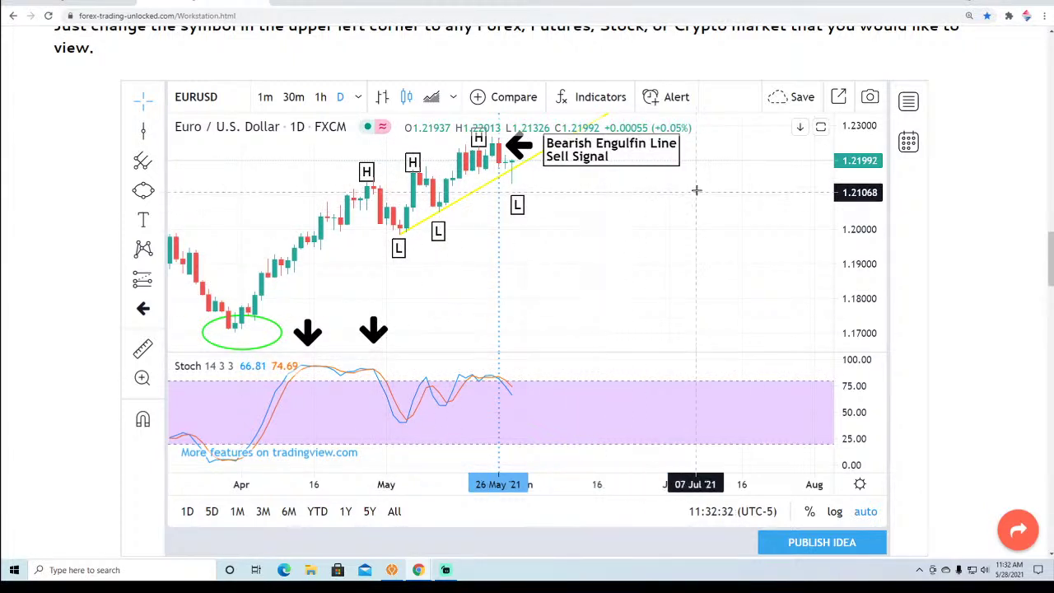
pyautogui.click(643, 154)
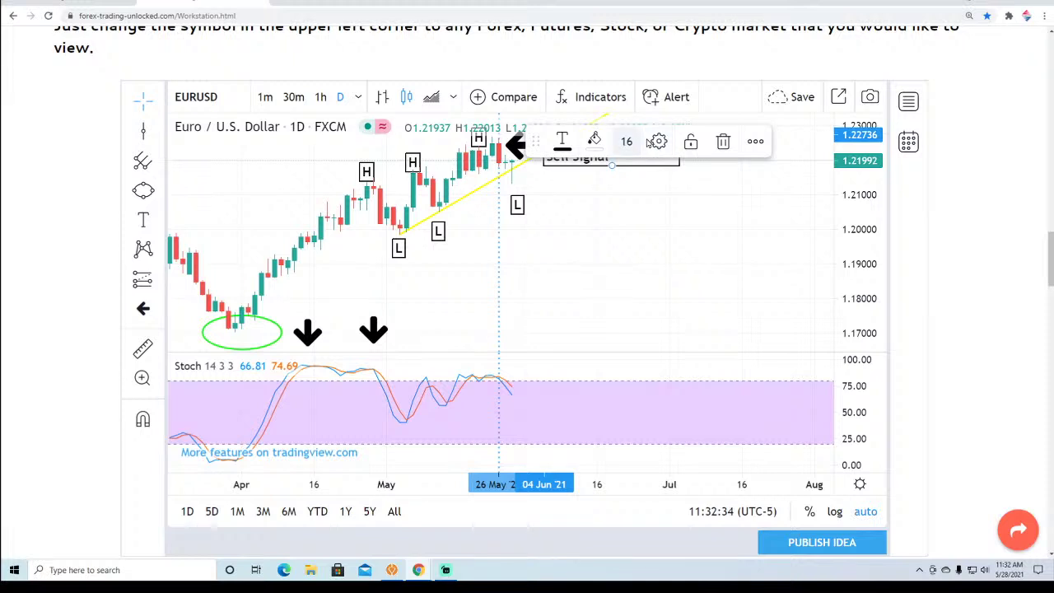
pyautogui.click(648, 148)
pyautogui.click(477, 255)
pyautogui.write('gulfing Line')
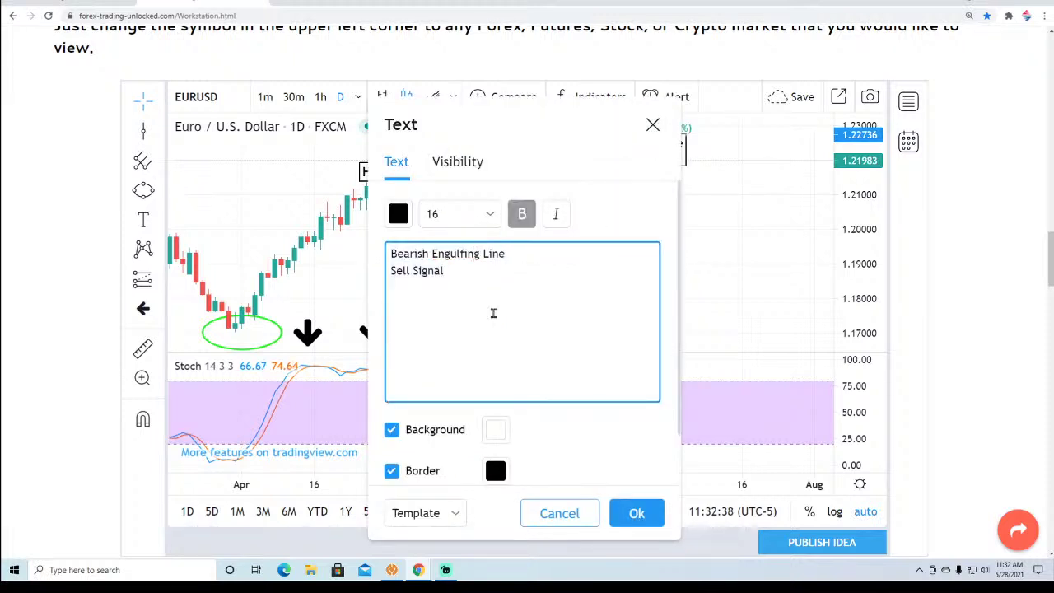
pyautogui.click(636, 519)
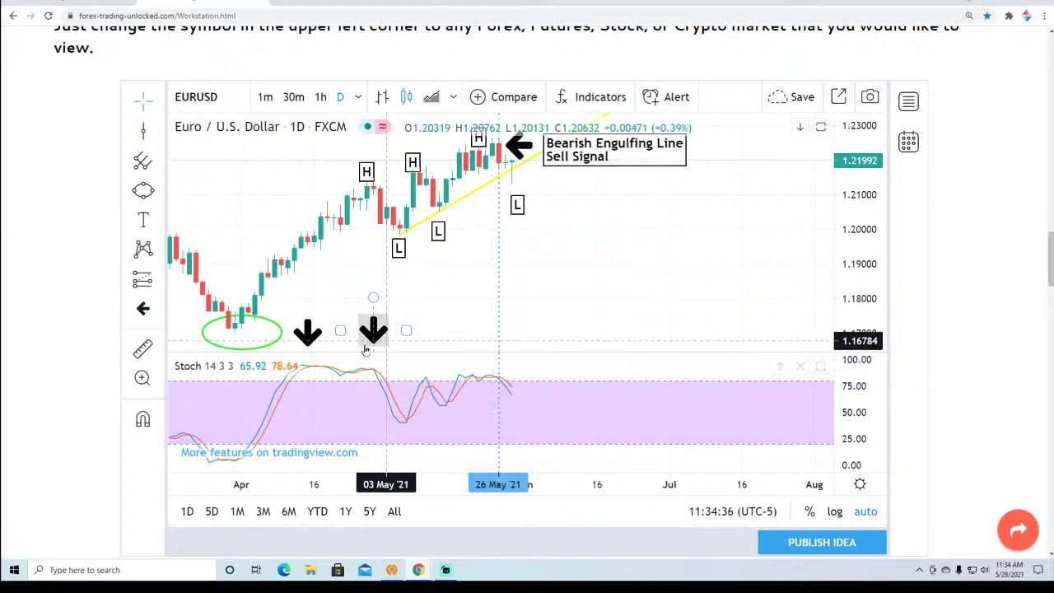
# Move the down arrow from the end of April to 26 May and delete the mid-April down arrow.
pyautogui.moveTo(372, 333); pyautogui.dragTo(498, 333)
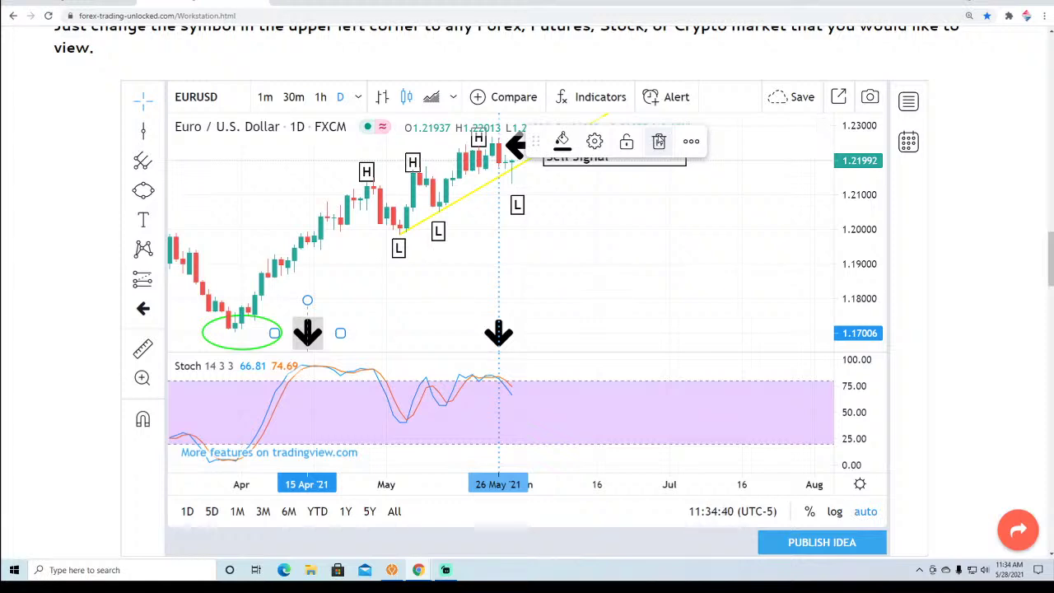
pyautogui.press('Delete')
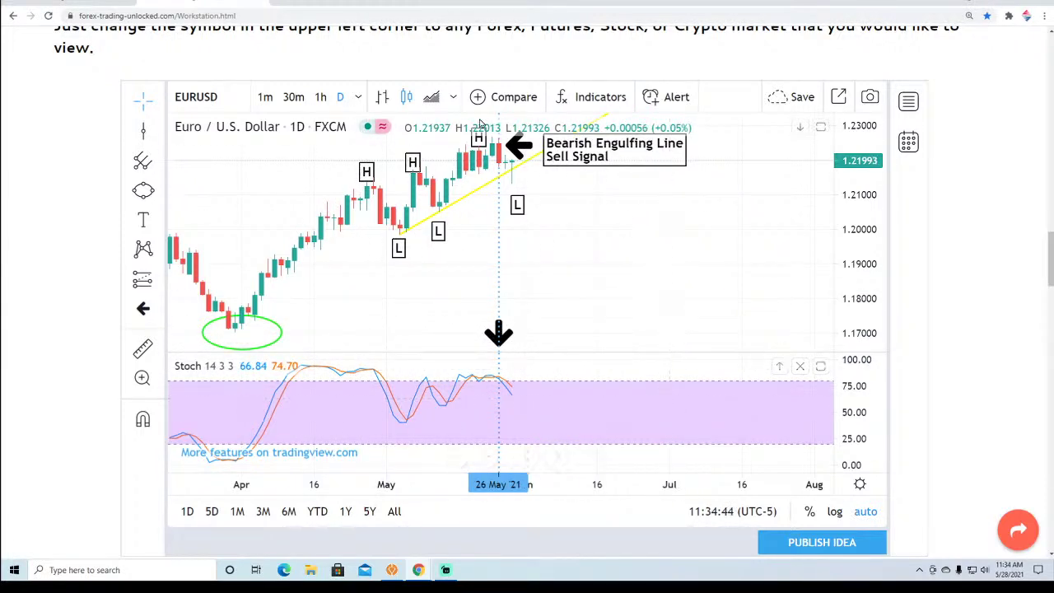
# Add the Relative Strength Index indicator to the chart.
pyautogui.click(589, 97)
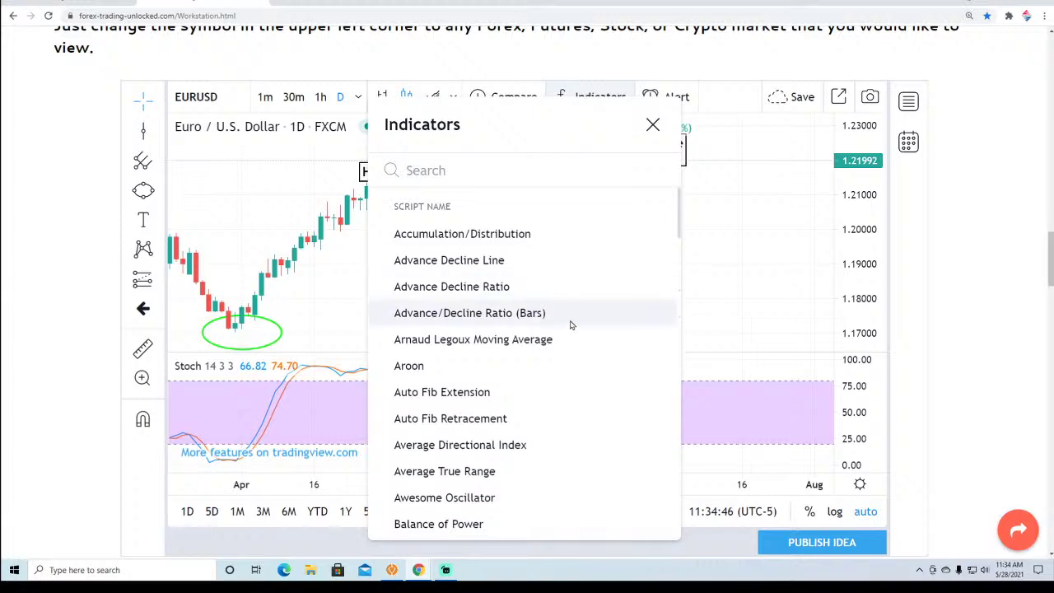
pyautogui.scroll(-1, 568, 322)
pyautogui.scroll(-10, 569, 325)
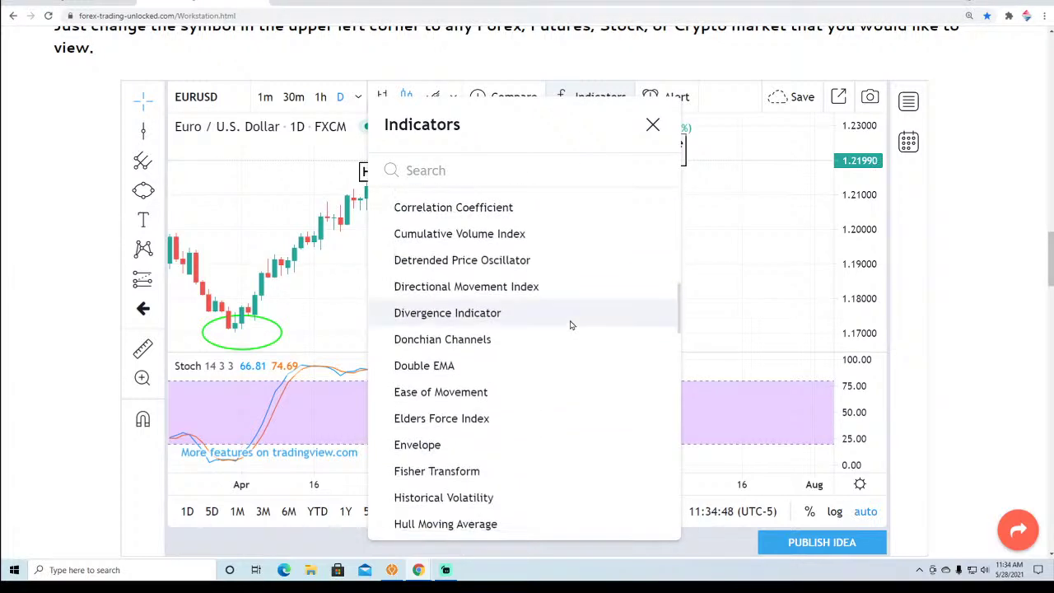
pyautogui.scroll(-12, 569, 325)
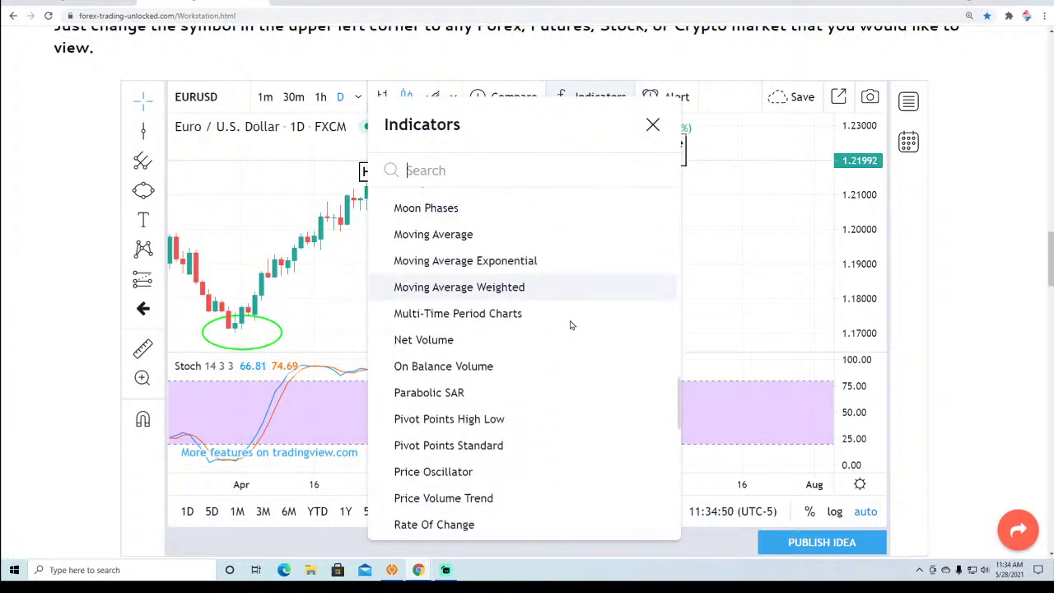
pyautogui.scroll(-3, 570, 325)
pyautogui.click(545, 277)
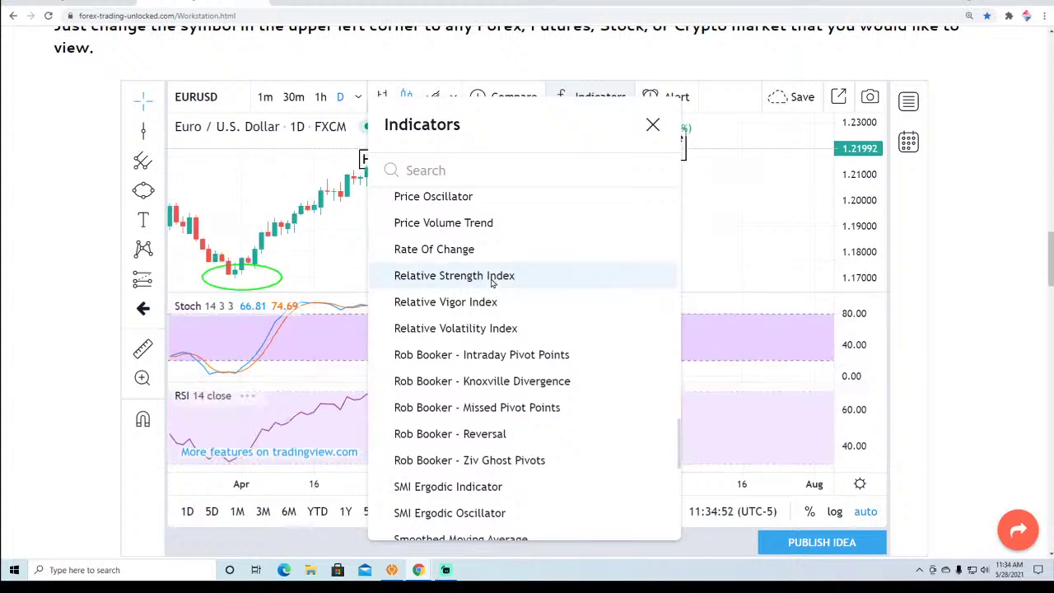
pyautogui.click(652, 124)
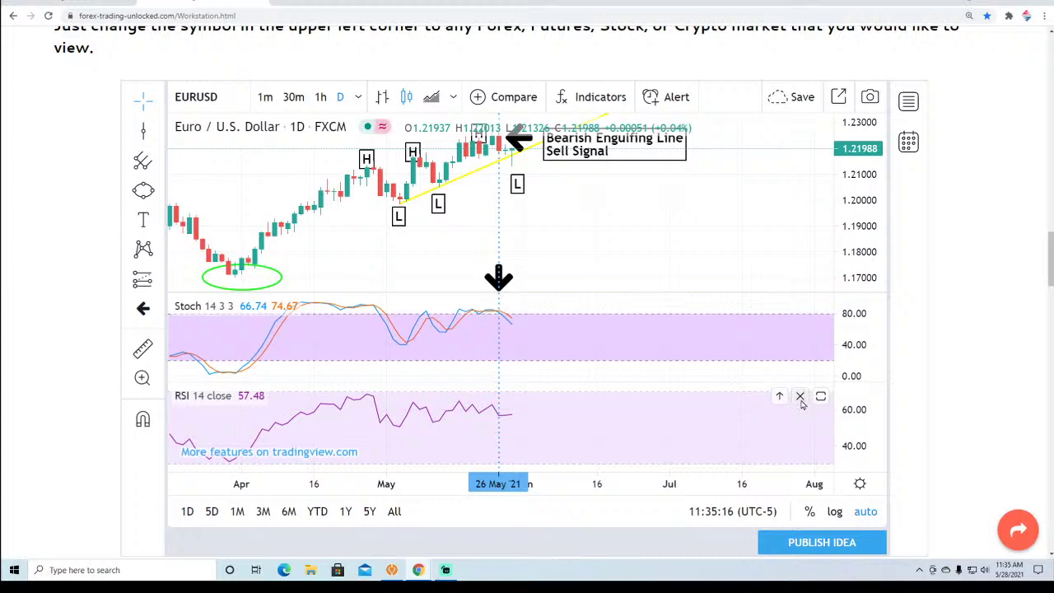
# Remove the RSI and Stochastic indicators and delete the vertical line on 26 May.
pyautogui.click(800, 396)
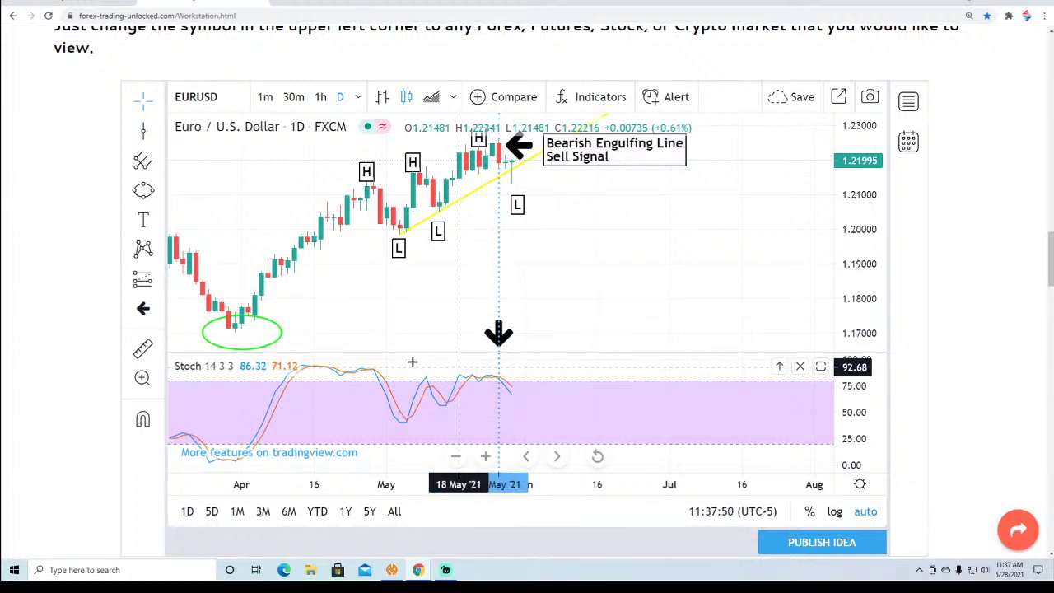
pyautogui.click(798, 369)
pyautogui.click(498, 437)
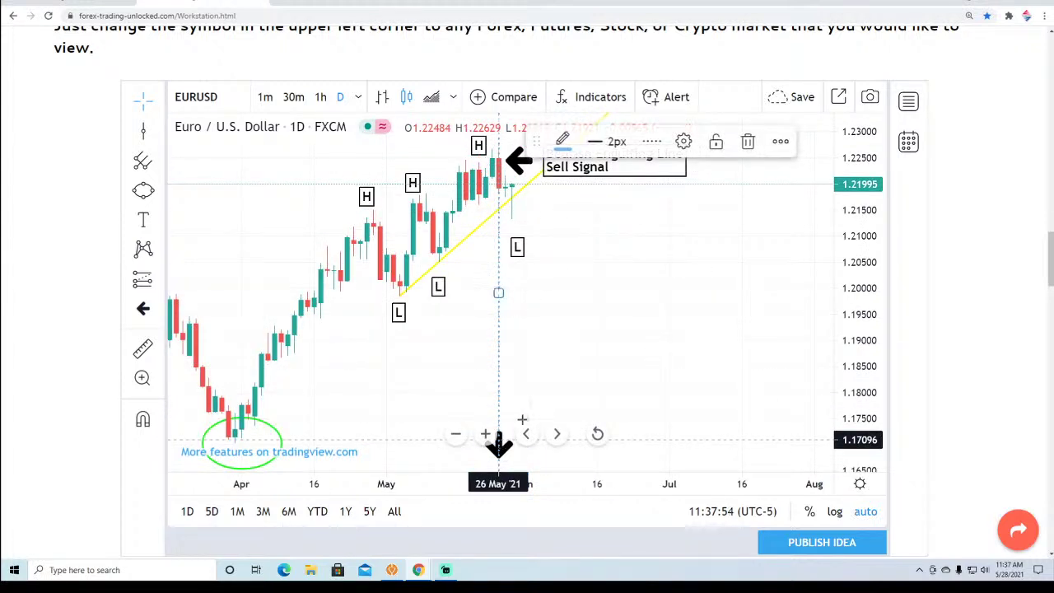
pyautogui.click(747, 142)
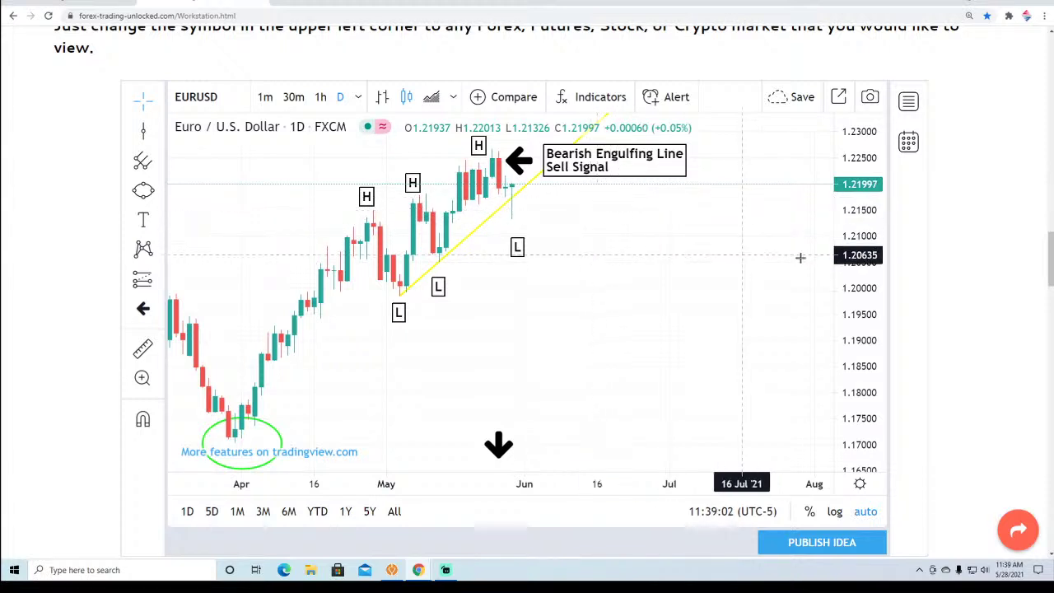
# Look at the economic calendar under Step One and return to the EURUSD chart.
pyautogui.moveTo(1049, 247); pyautogui.dragTo(1050, 185)
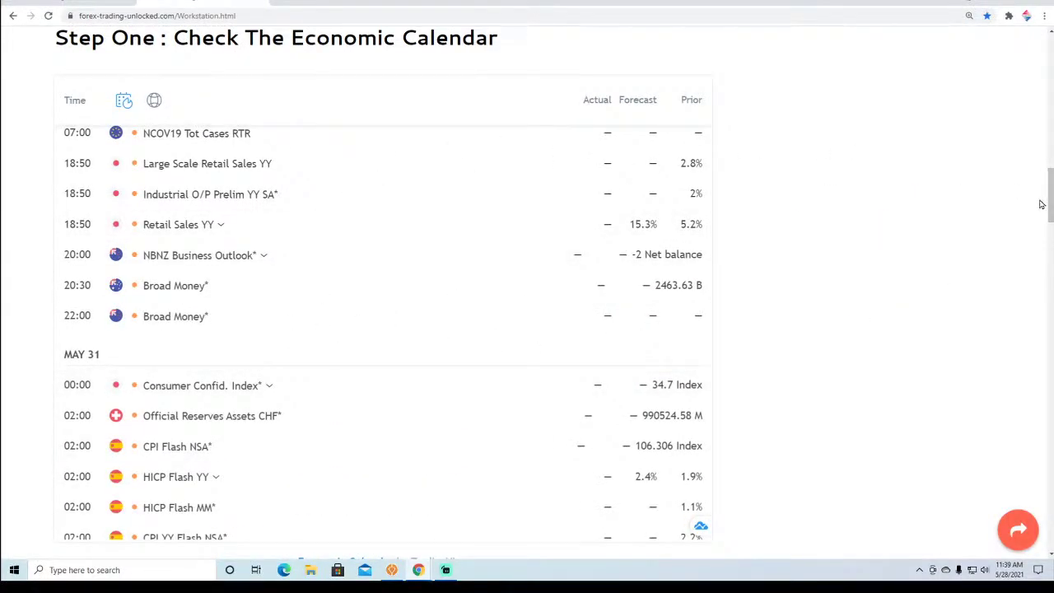
pyautogui.moveTo(1049, 188); pyautogui.dragTo(1049, 251)
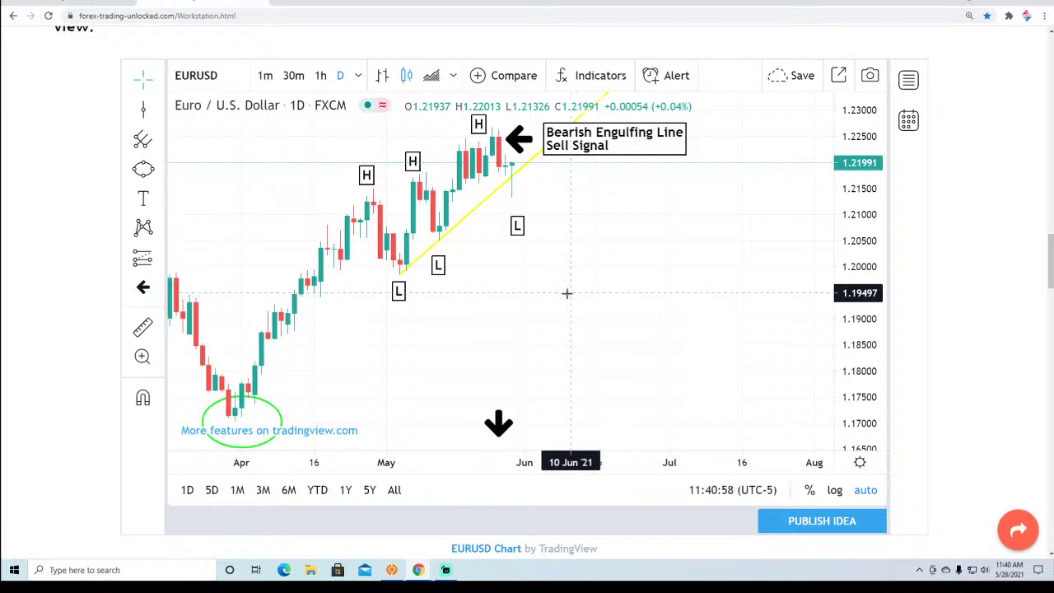
# Draw a Fib Retracement from about 1.19845 at 3 May up to about 1.22657 at 10 May.
pyautogui.click(161, 142)
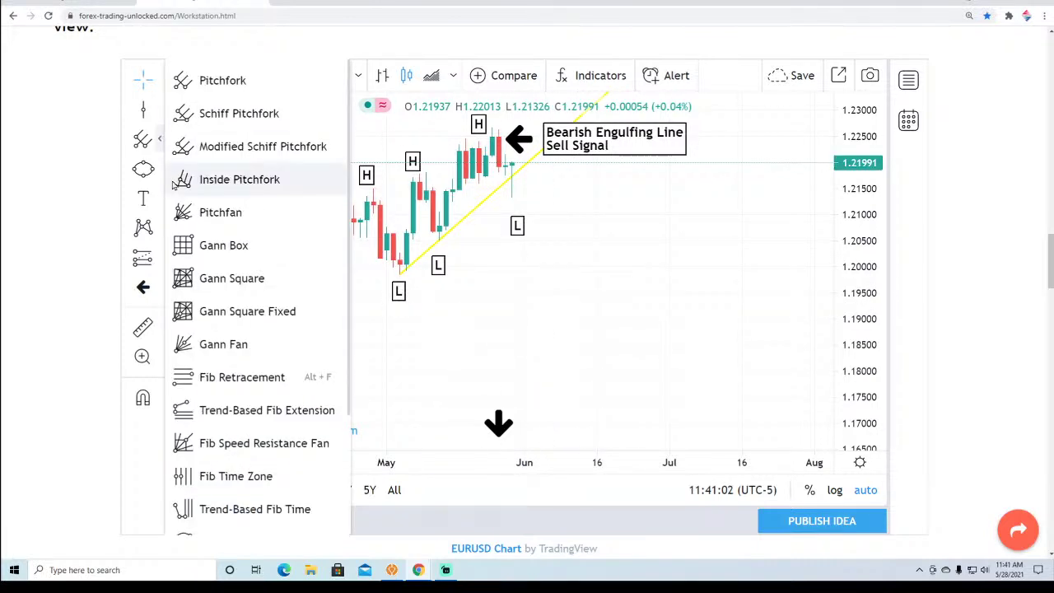
pyautogui.click(185, 377)
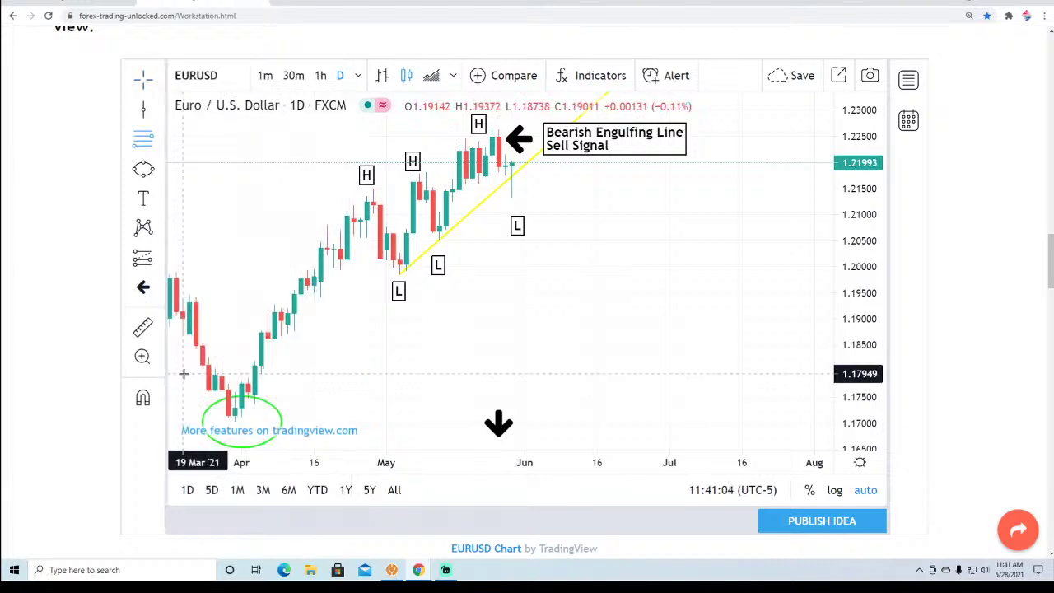
pyautogui.click(386, 274)
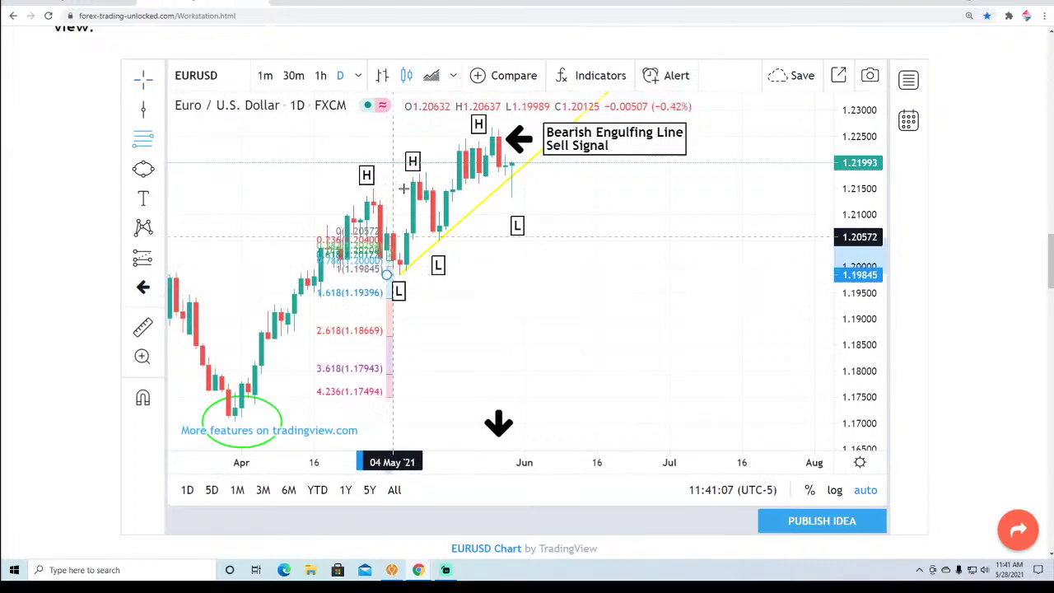
pyautogui.click(419, 128)
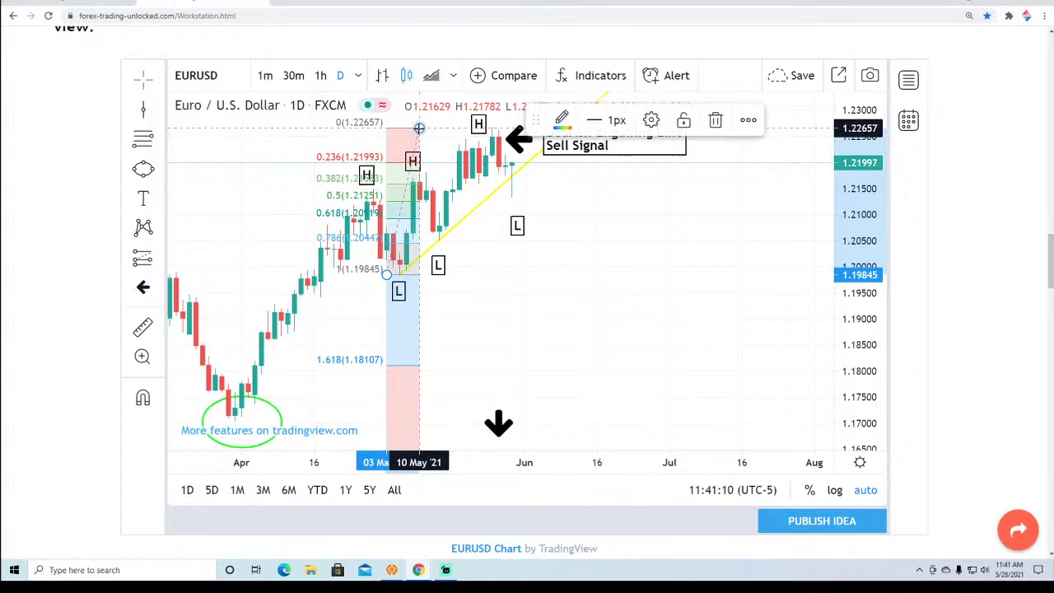
# Place a horizontal line at the 0.5 Fibonacci level, 1.21251, and delete the Fib Retracement.
pyautogui.click(159, 113)
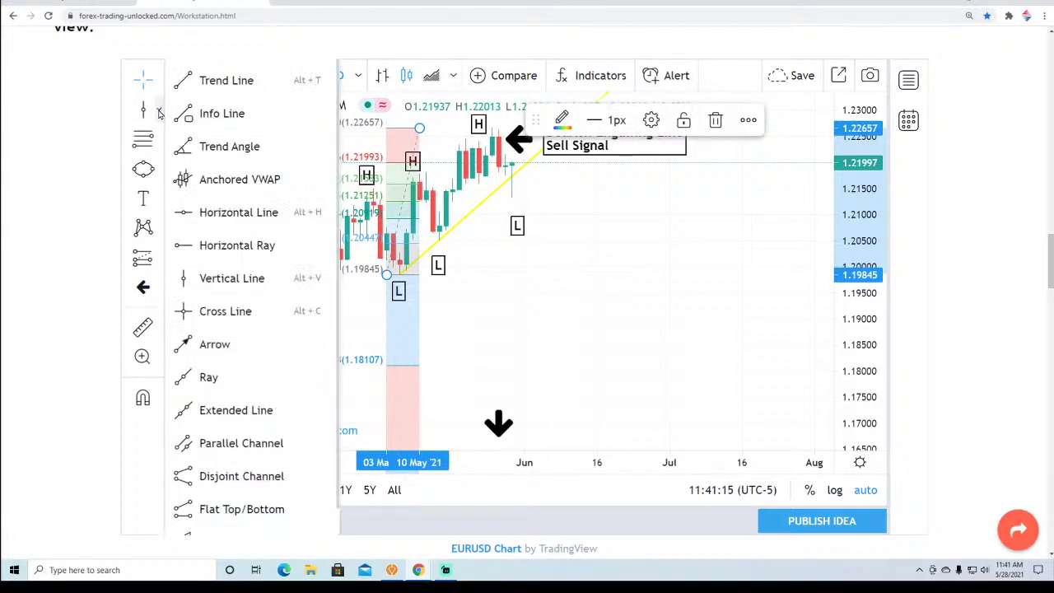
pyautogui.click(188, 209)
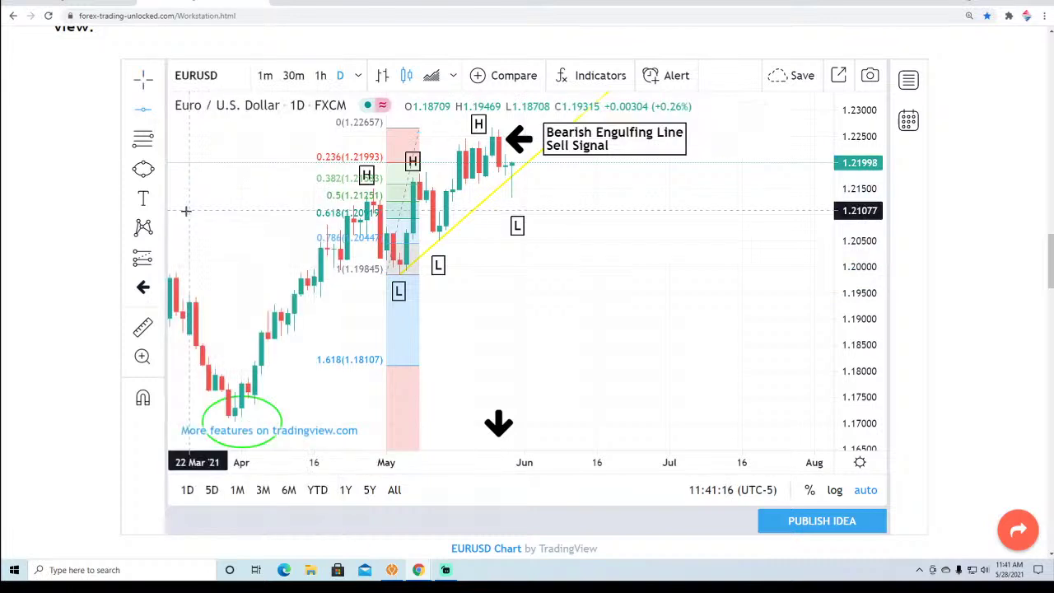
pyautogui.click(232, 201)
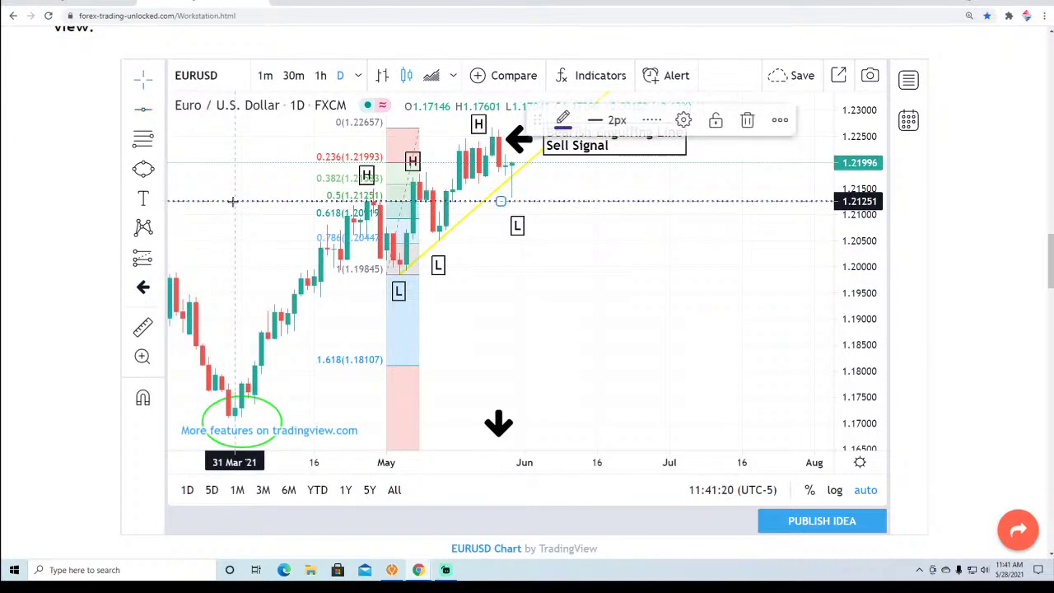
pyautogui.moveTo(399, 277); pyautogui.dragTo(387, 276)
pyautogui.click(714, 121)
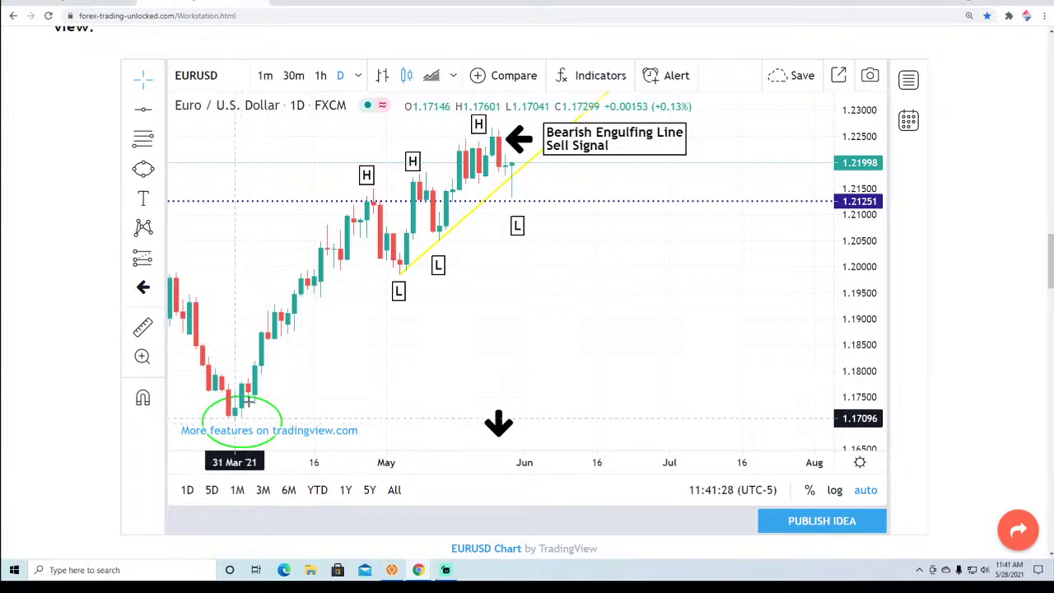
# Draw an ellipse around the early-May low from 30 April to 10 May at about 1.1985, and move its L label below it.
pyautogui.click(144, 169)
pyautogui.click(379, 274)
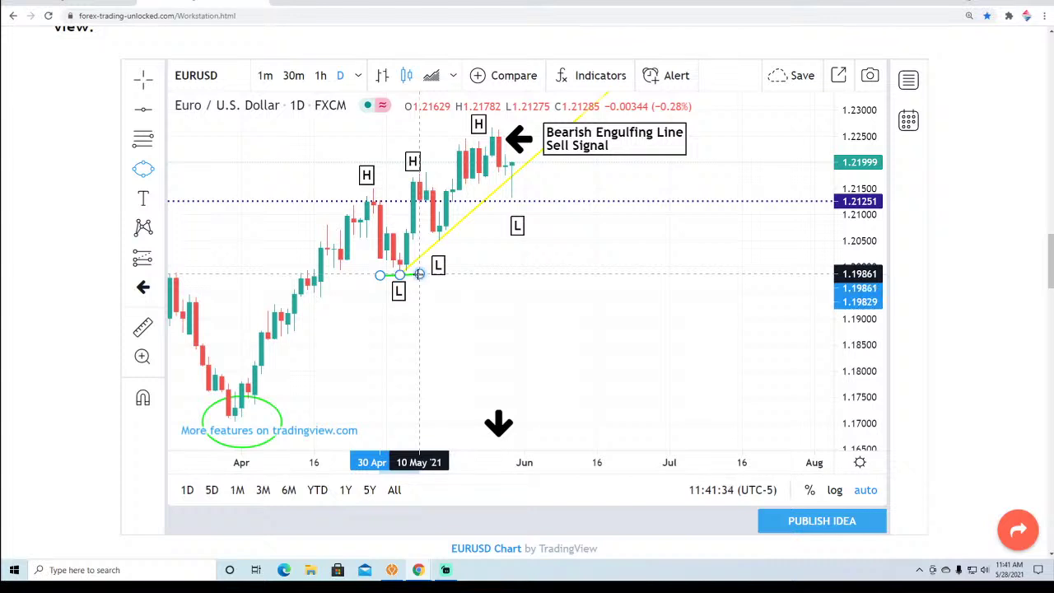
pyautogui.click(419, 274)
pyautogui.click(483, 324)
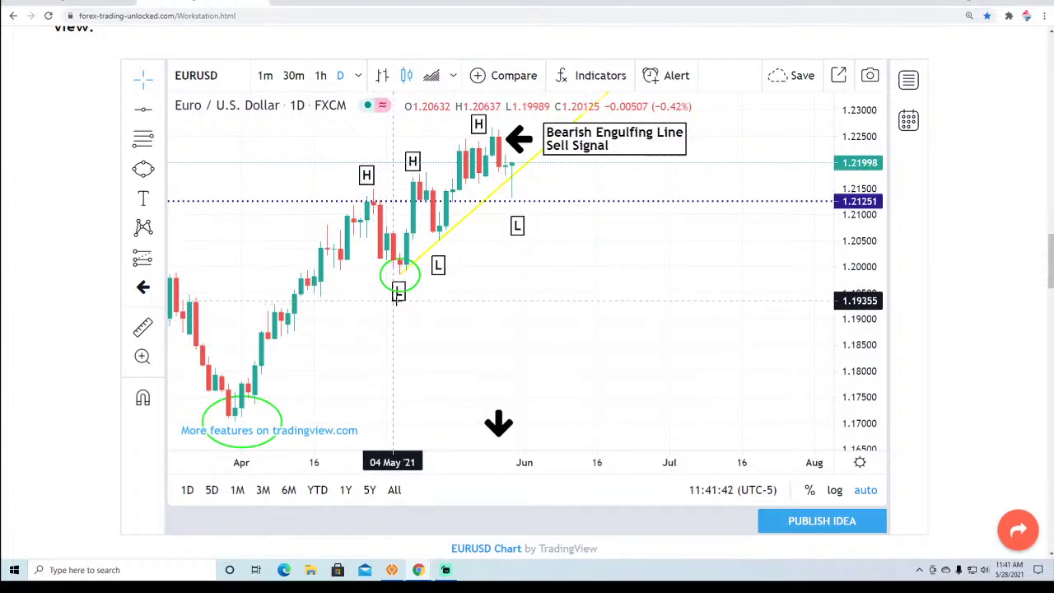
pyautogui.moveTo(392, 301); pyautogui.dragTo(393, 315)
pyautogui.click(429, 306)
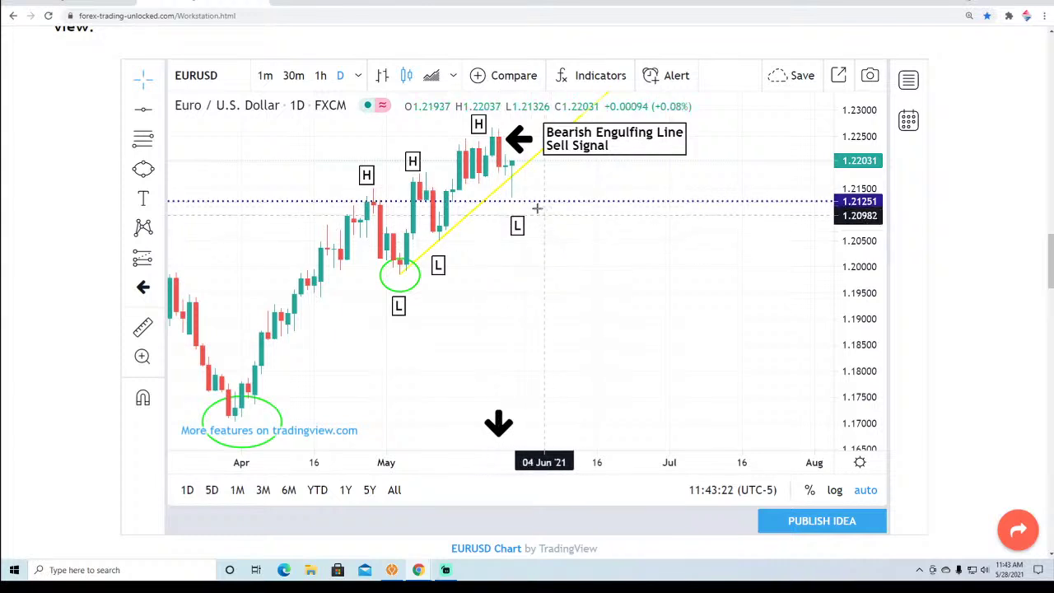
# Change the latest L label's text to "L ????" and move it up close beneath the 28 May candle.
pyautogui.click(517, 227)
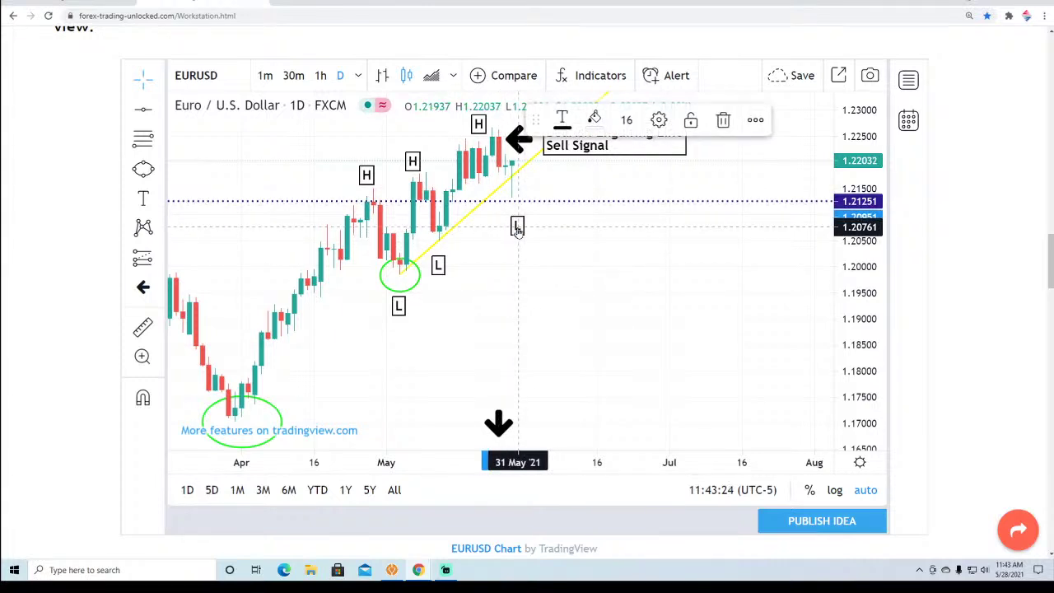
pyautogui.click(656, 121)
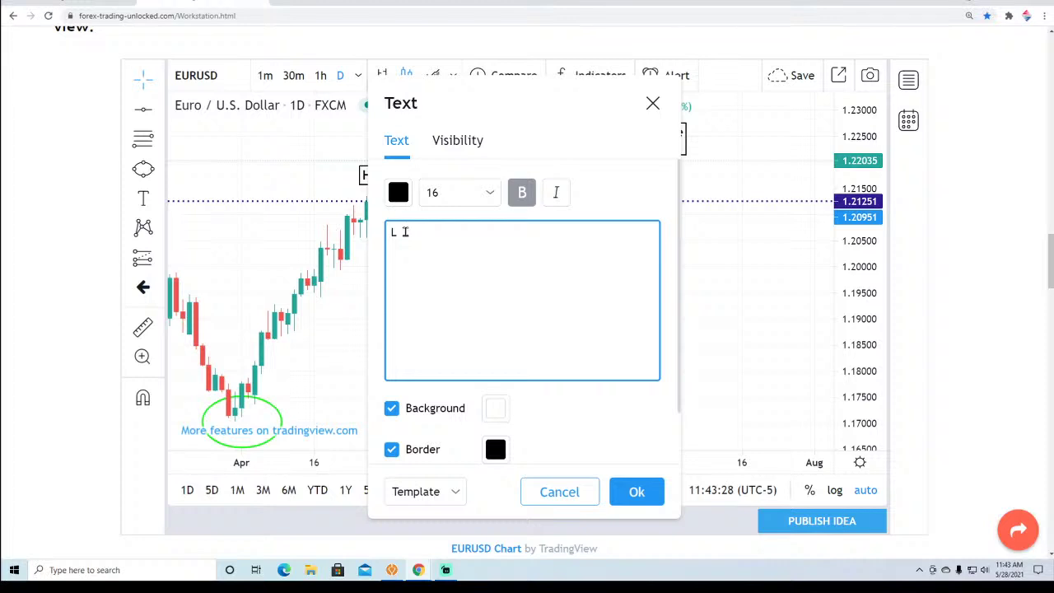
pyautogui.write('????')
pyautogui.click(638, 497)
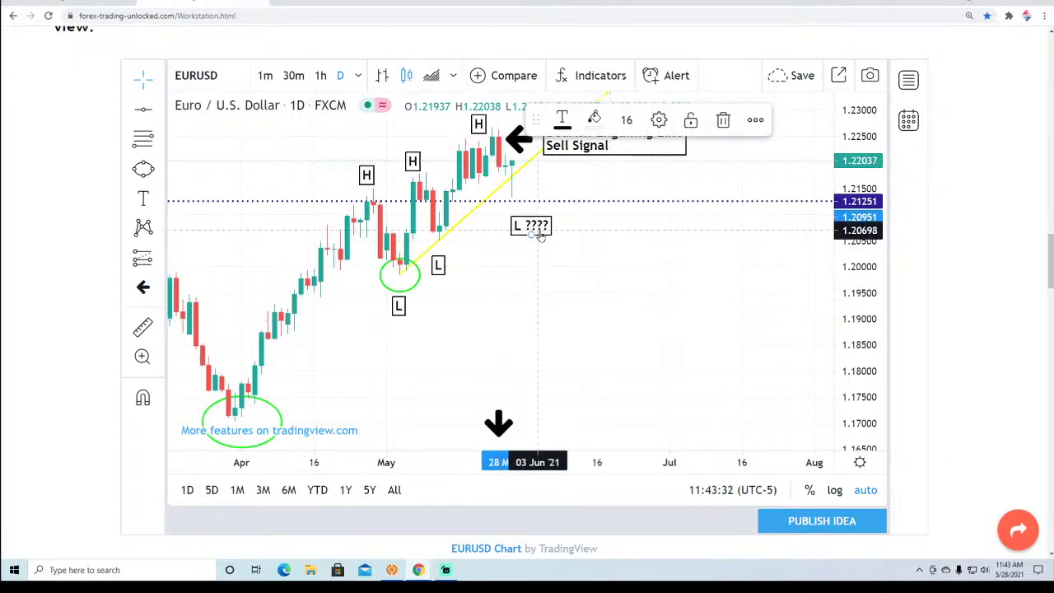
pyautogui.moveTo(536, 233); pyautogui.dragTo(524, 219)
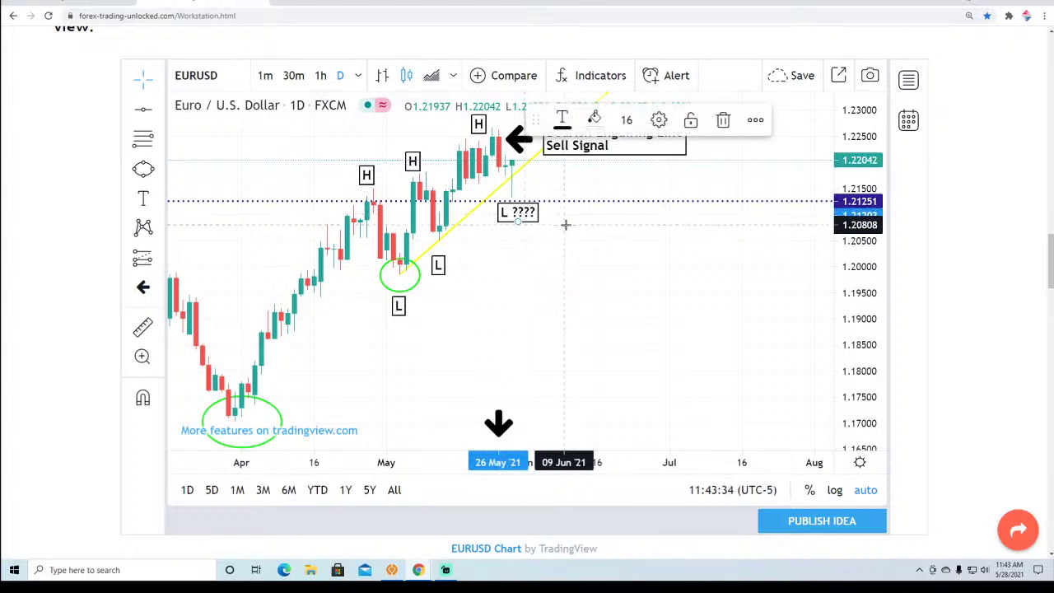
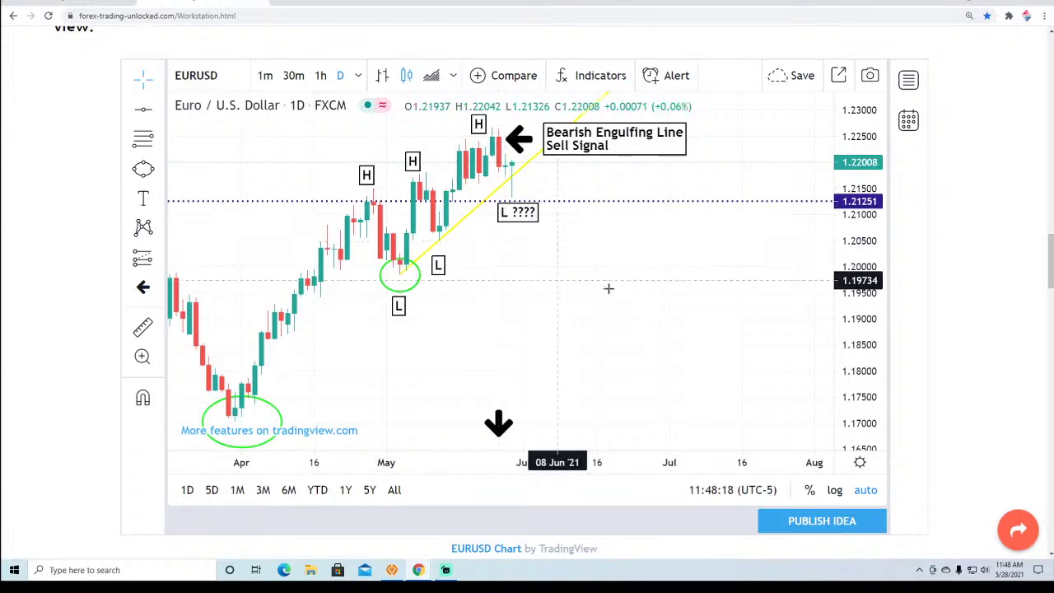
# Move the mid-May L label closer to its swing low, at about 1.20366.
pyautogui.moveTo(597, 291); pyautogui.dragTo(651, 294)
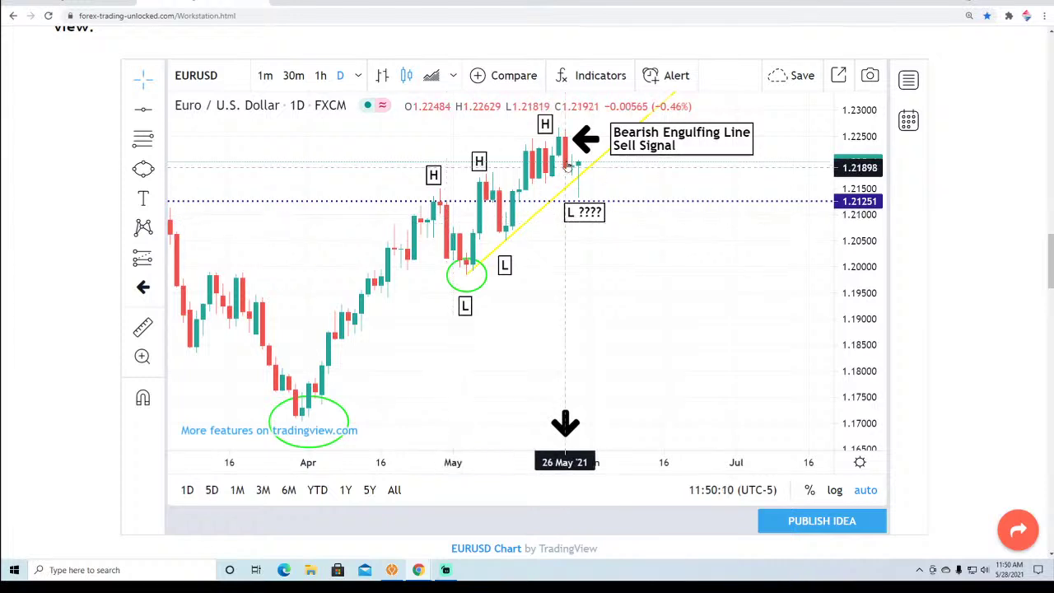
pyautogui.click(474, 277)
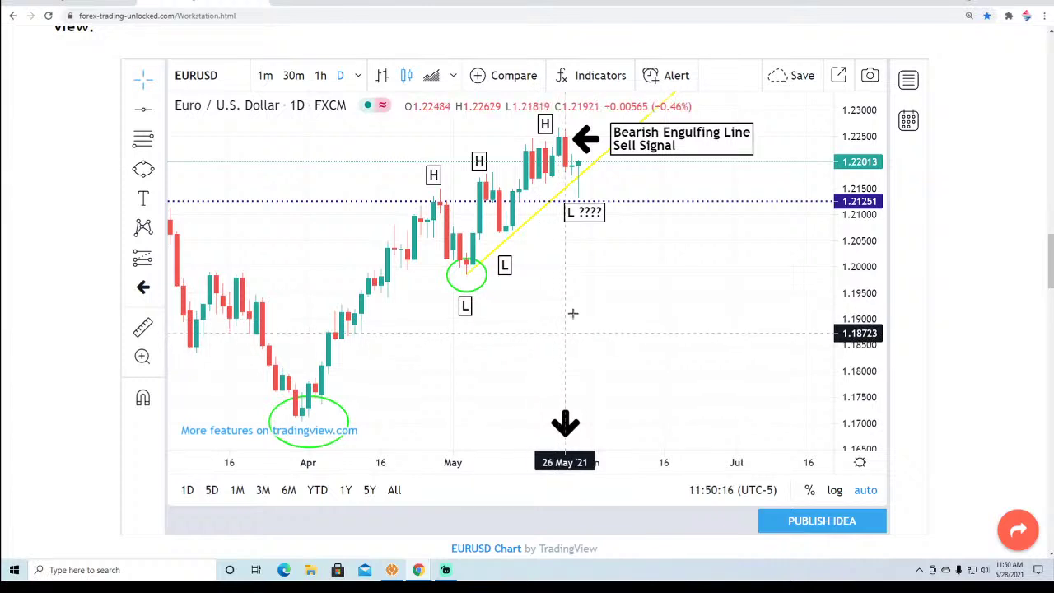
pyautogui.click(505, 266)
pyautogui.moveTo(506, 270); pyautogui.dragTo(510, 256)
# Place an up arrow icon below the 6 May candle at about 1.19703.
pyautogui.click(160, 287)
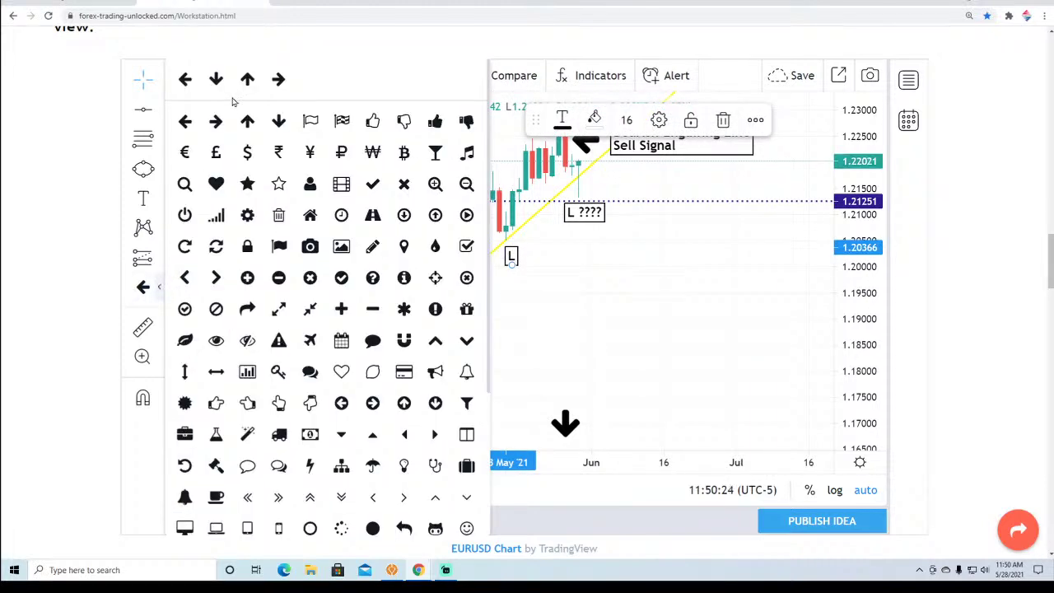
pyautogui.click(246, 79)
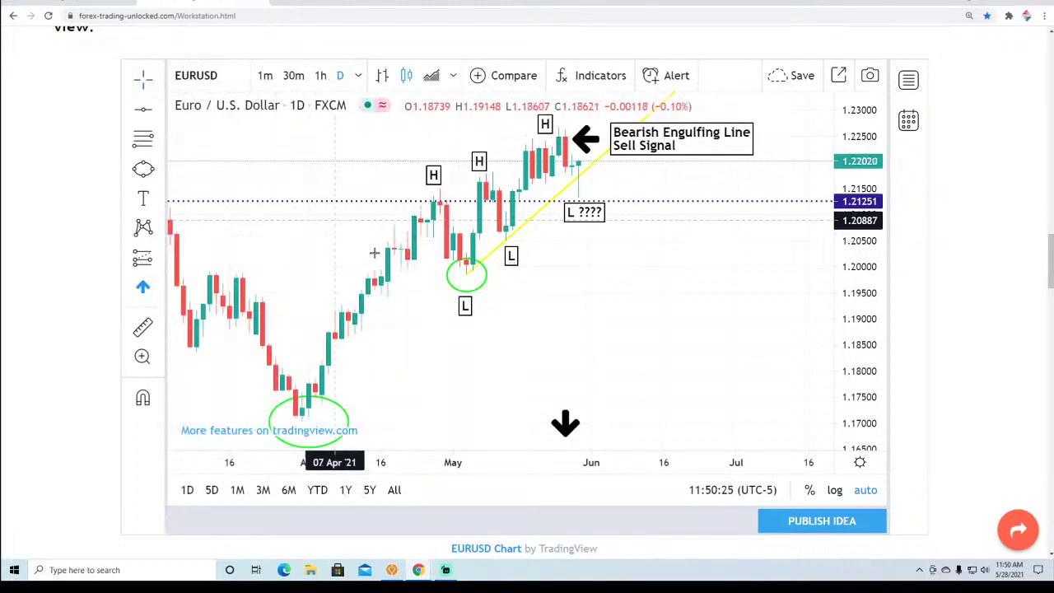
pyautogui.click(474, 283)
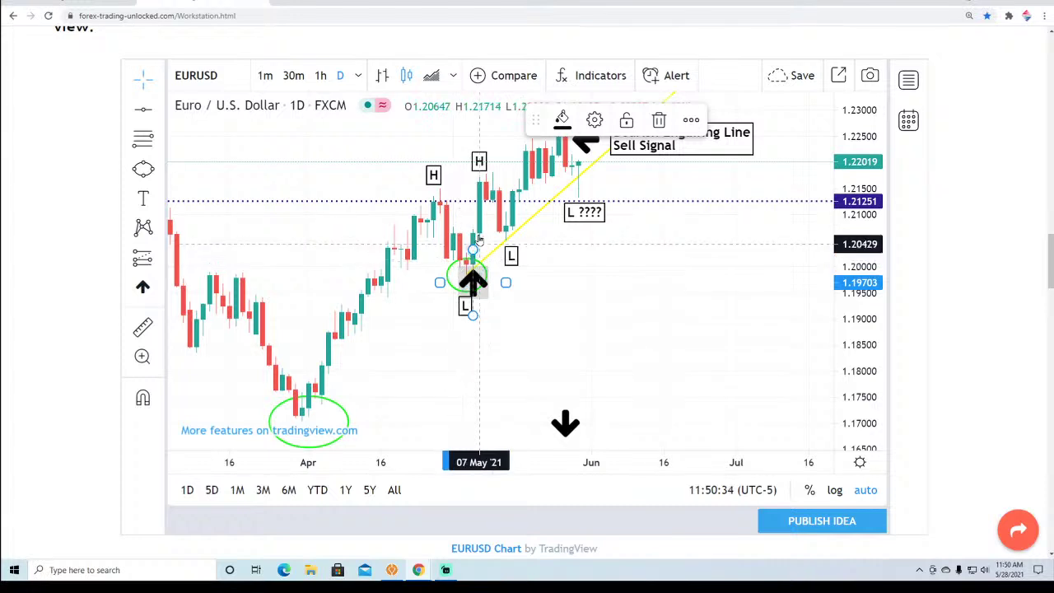
pyautogui.click(557, 295)
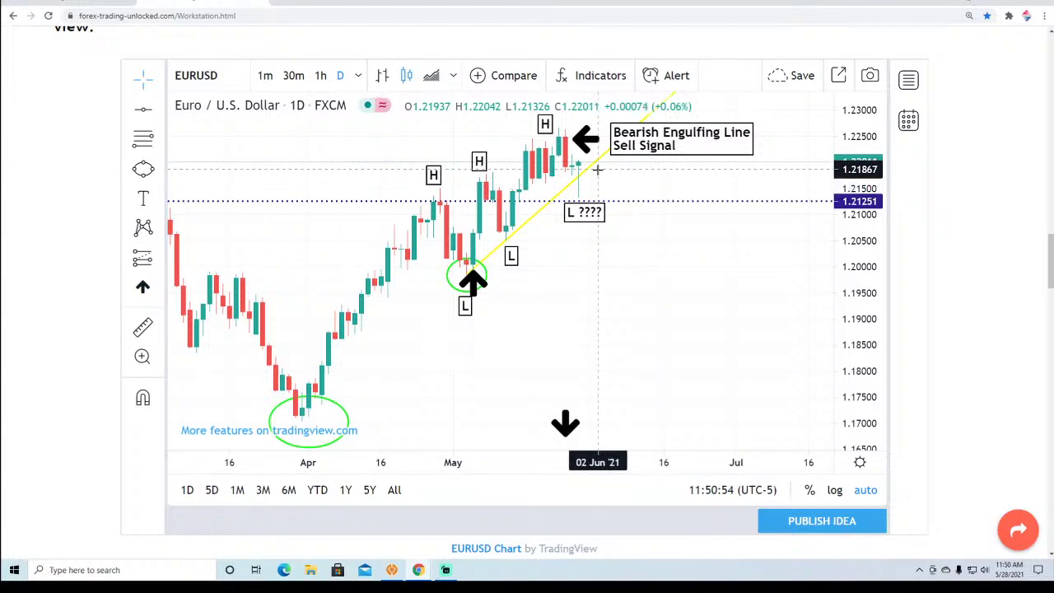
pyautogui.click(479, 249)
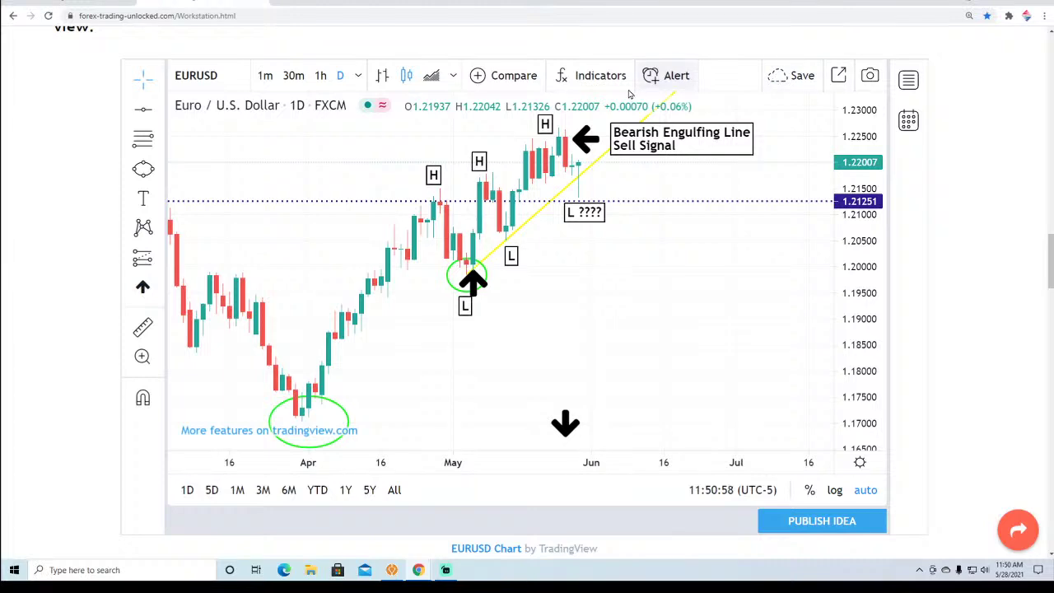
pyautogui.click(600, 75)
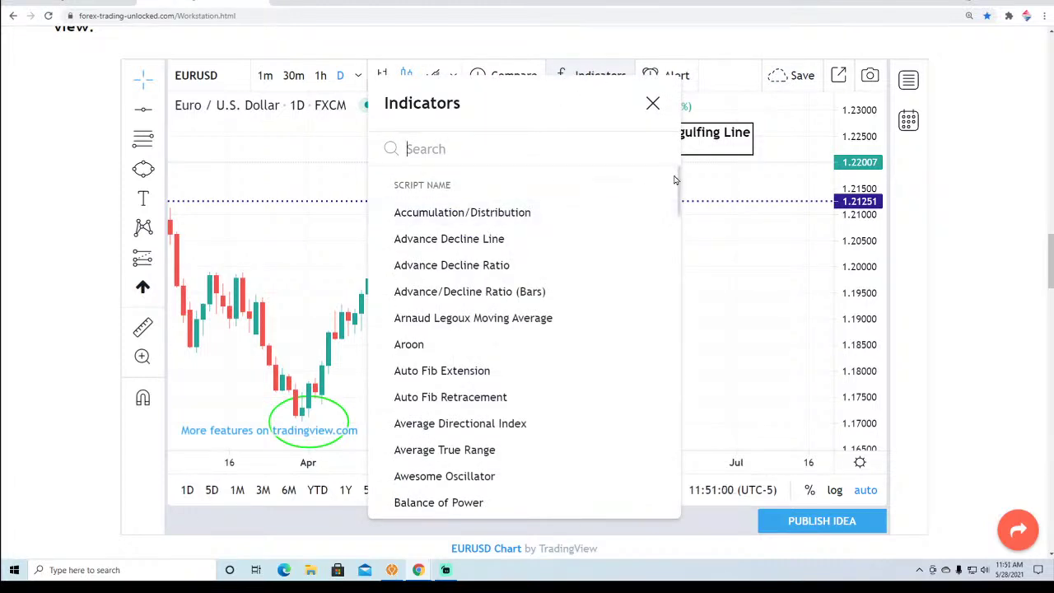
pyautogui.moveTo(679, 183); pyautogui.dragTo(668, 506)
pyautogui.scroll(2, 486, 360)
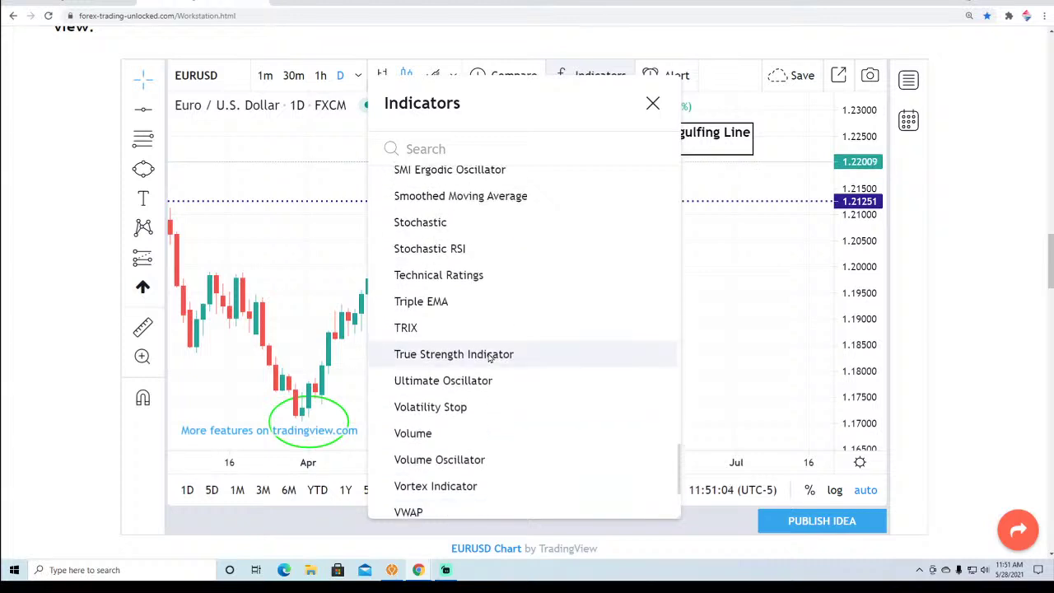
pyautogui.click(486, 353)
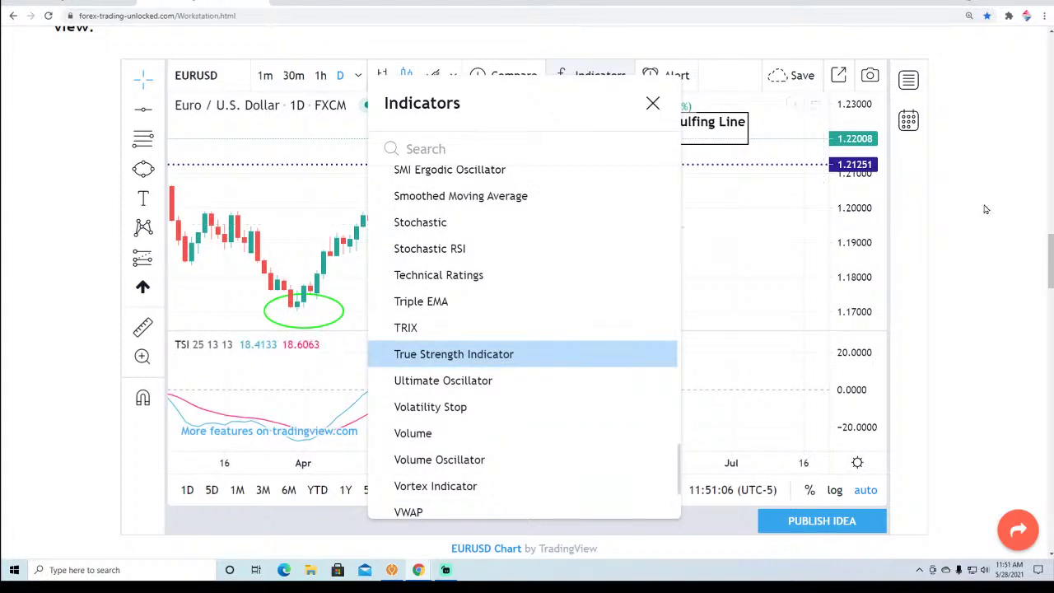
pyautogui.click(652, 105)
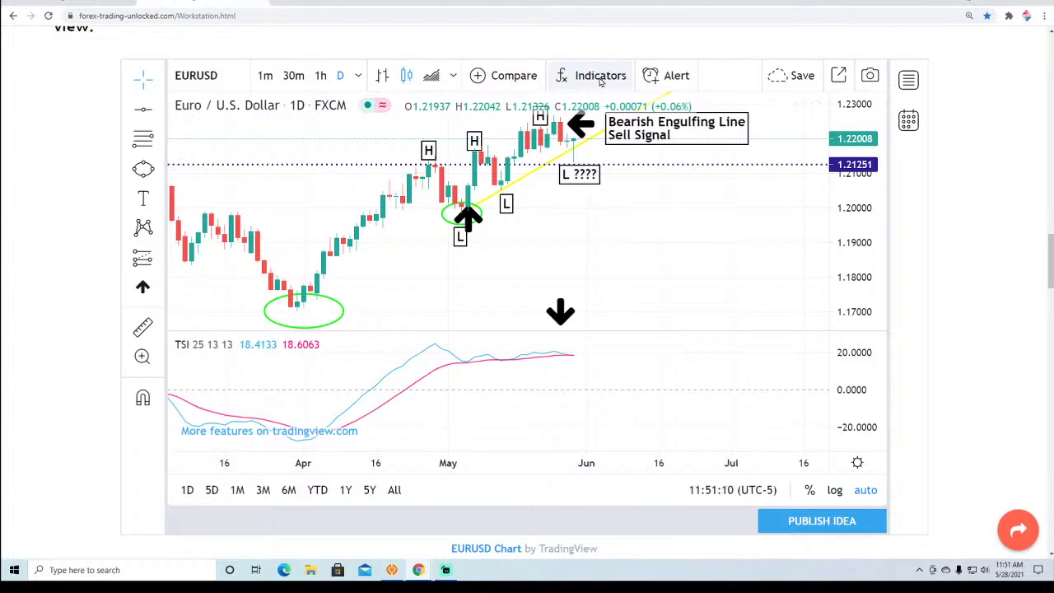
pyautogui.click(797, 352)
# Add the Stochastic indicator to the EURUSD chart.
pyautogui.click(616, 79)
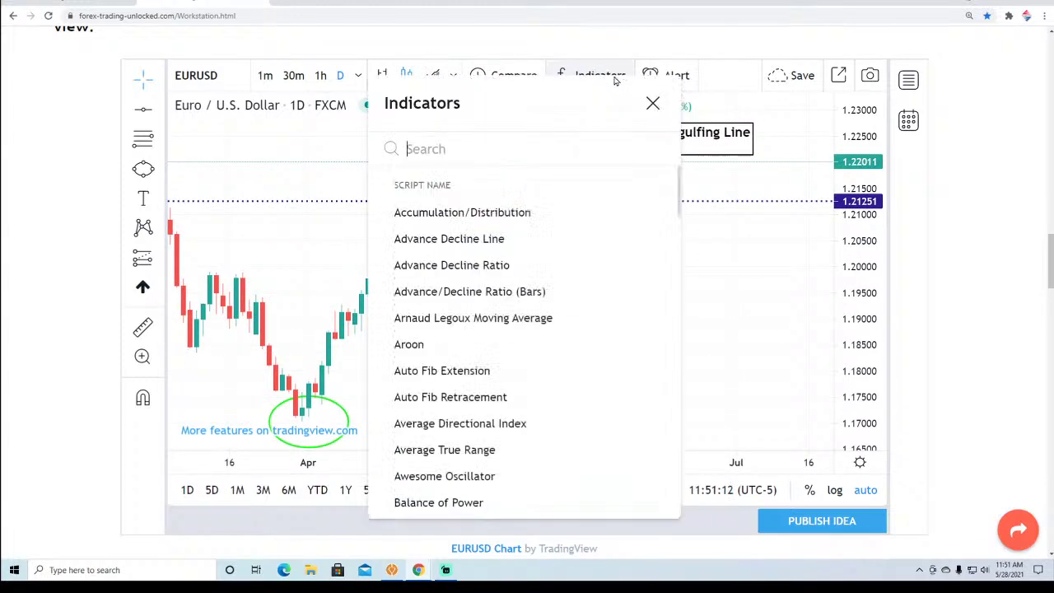
pyautogui.scroll(-3, 494, 317)
pyautogui.scroll(-15, 477, 319)
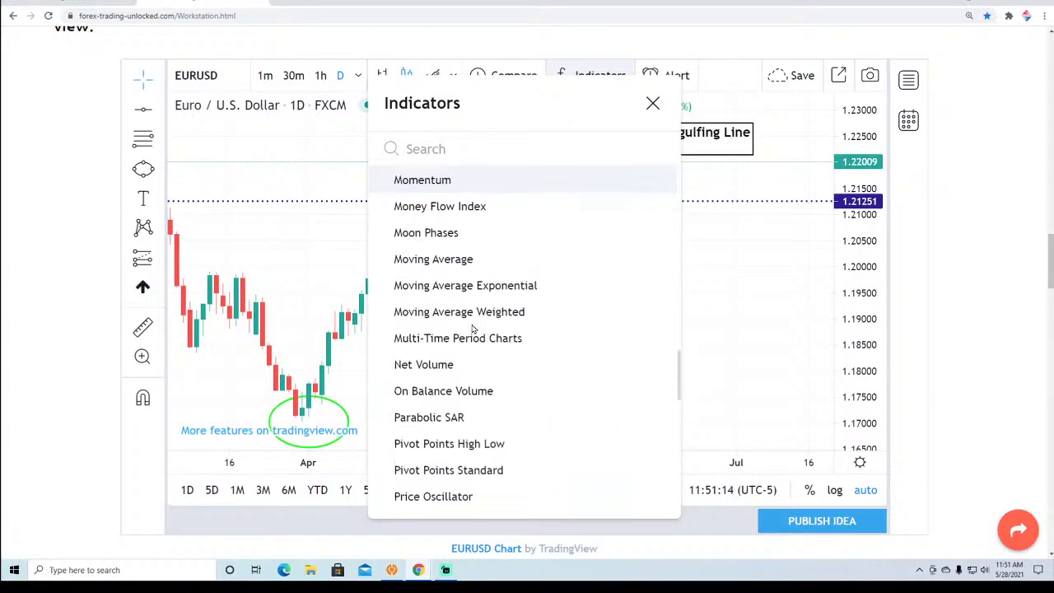
pyautogui.scroll(-4, 472, 329)
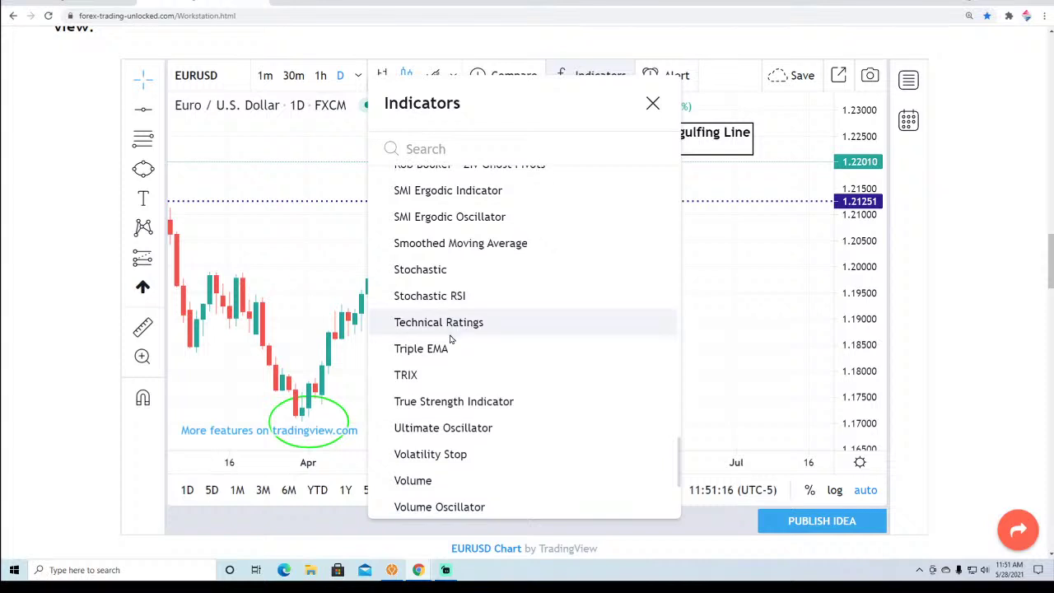
pyautogui.click(439, 274)
pyautogui.click(708, 243)
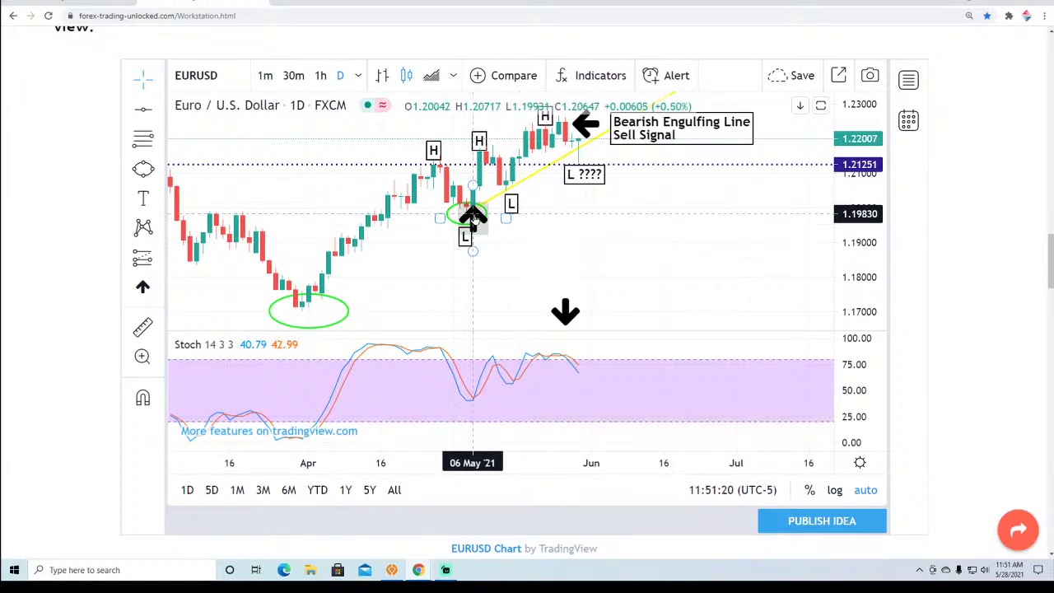
# Lower the up arrow slightly beneath the 6 May candle and draw vertical lines at 6 May and 26 May.
pyautogui.moveTo(472, 218); pyautogui.dragTo(472, 226)
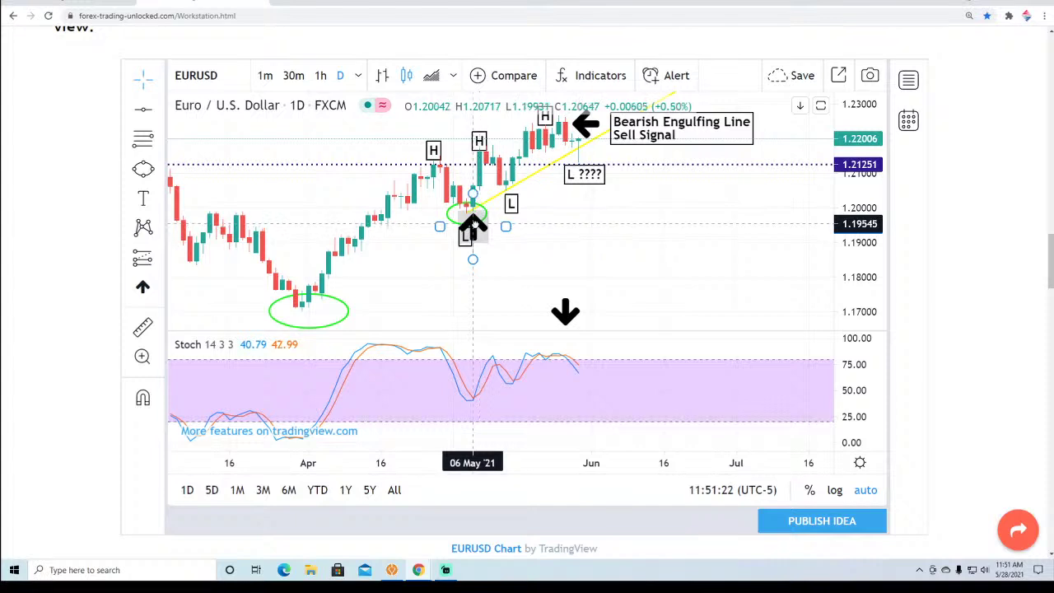
pyautogui.click(491, 298)
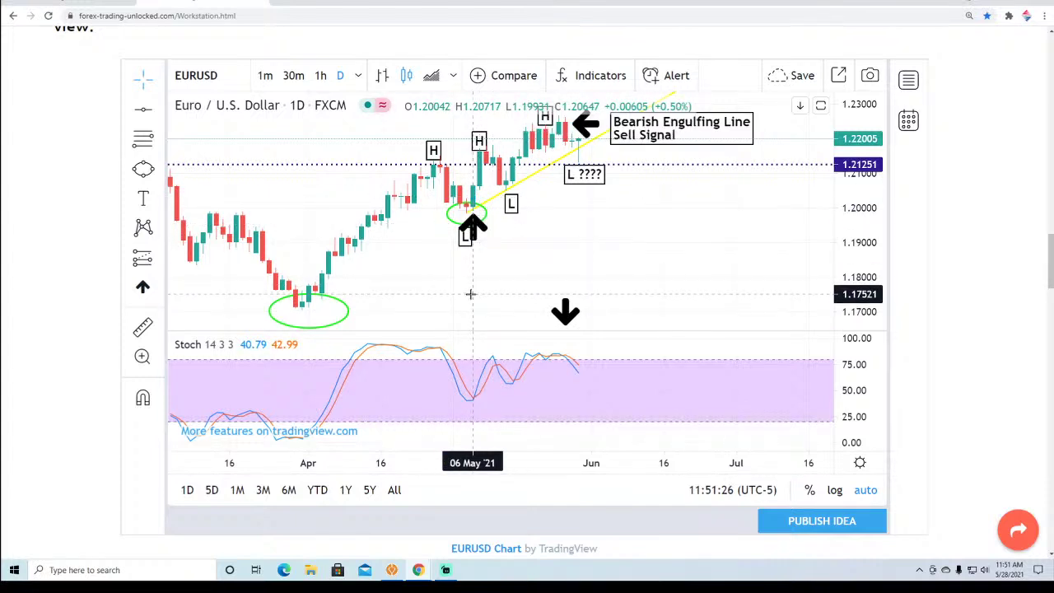
pyautogui.click(159, 108)
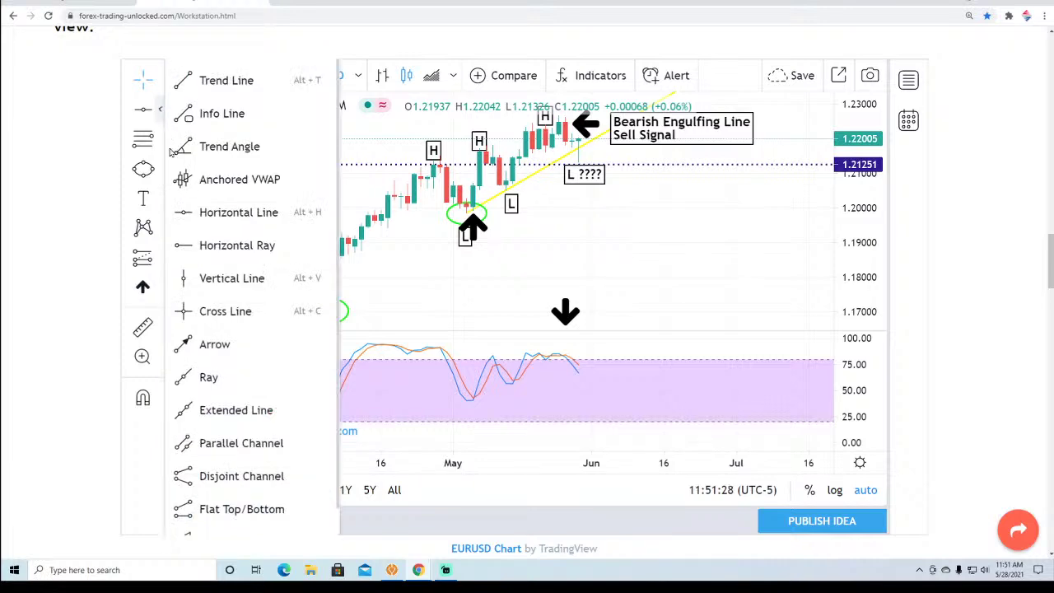
pyautogui.click(183, 284)
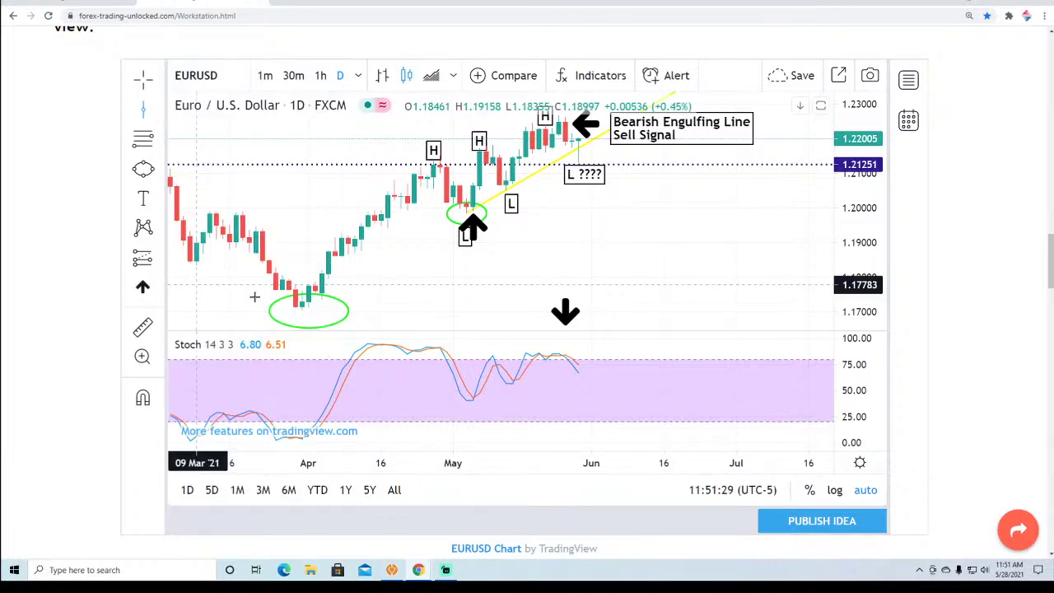
pyautogui.click(471, 293)
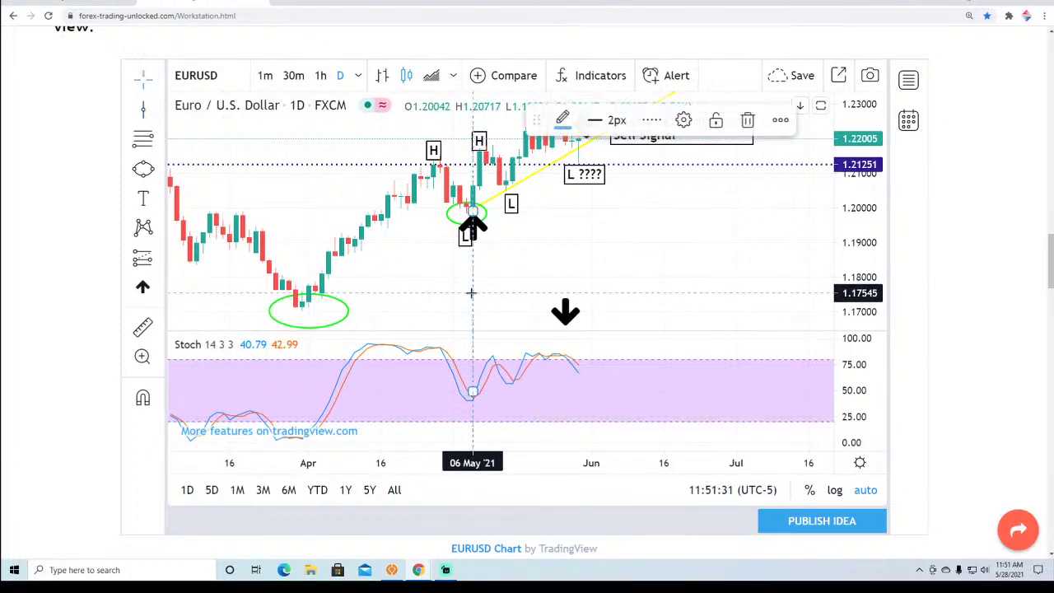
pyautogui.click(146, 113)
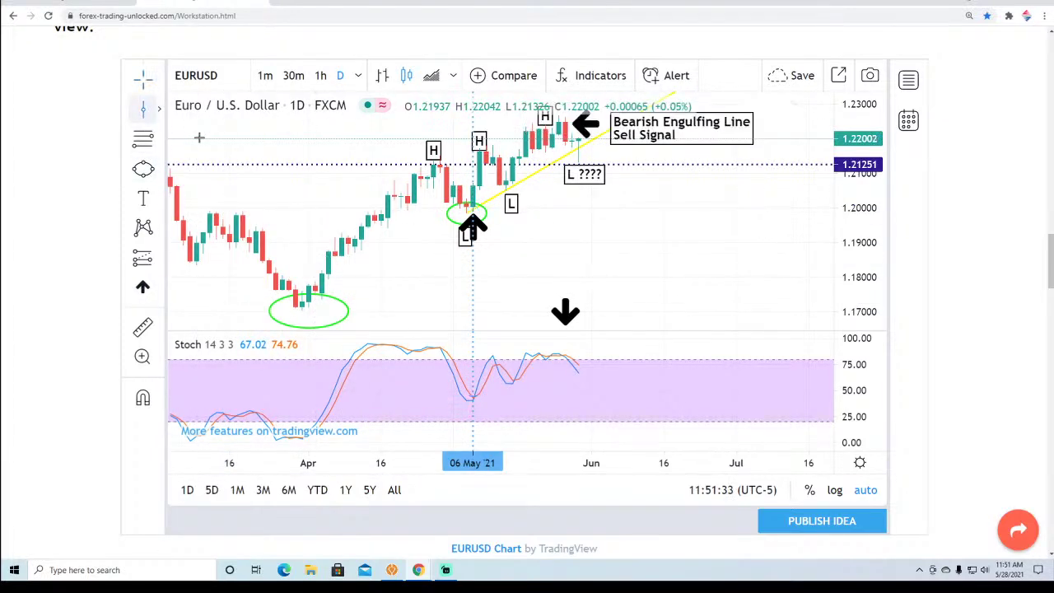
pyautogui.click(565, 221)
pyautogui.click(699, 271)
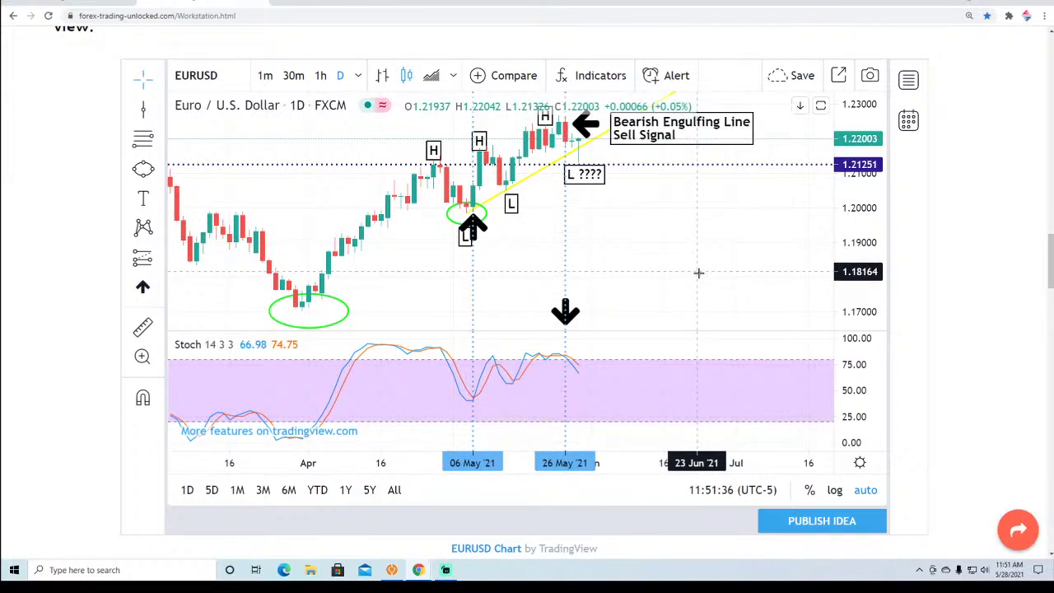
# Circle the Stochastic crossover at 6 May with an ellipse spanning about 3 to 10 May, centred near 42.90.
pyautogui.click(143, 169)
pyautogui.click(453, 398)
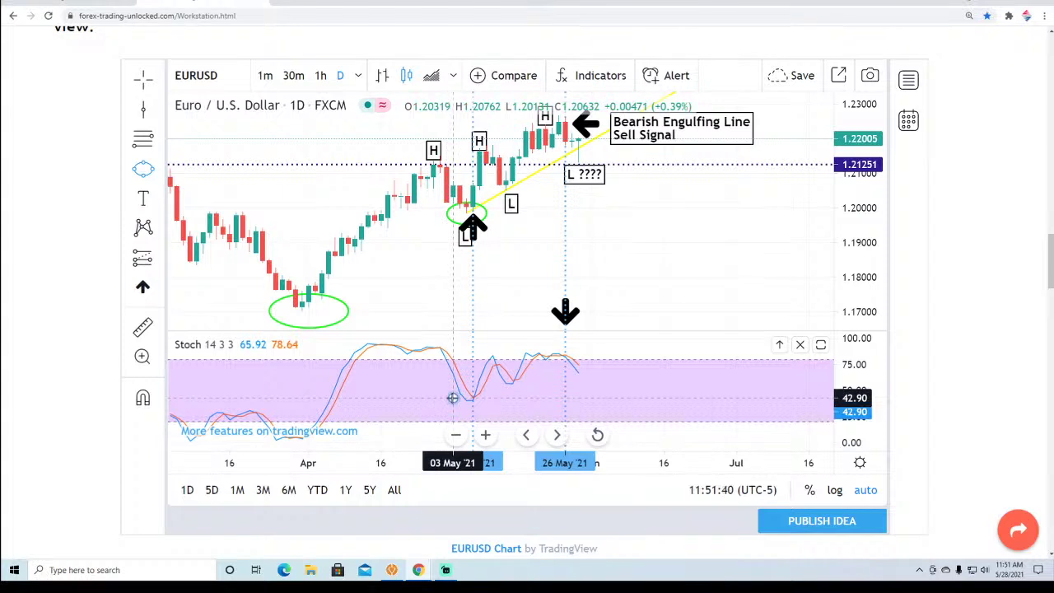
pyautogui.click(486, 398)
pyautogui.click(469, 412)
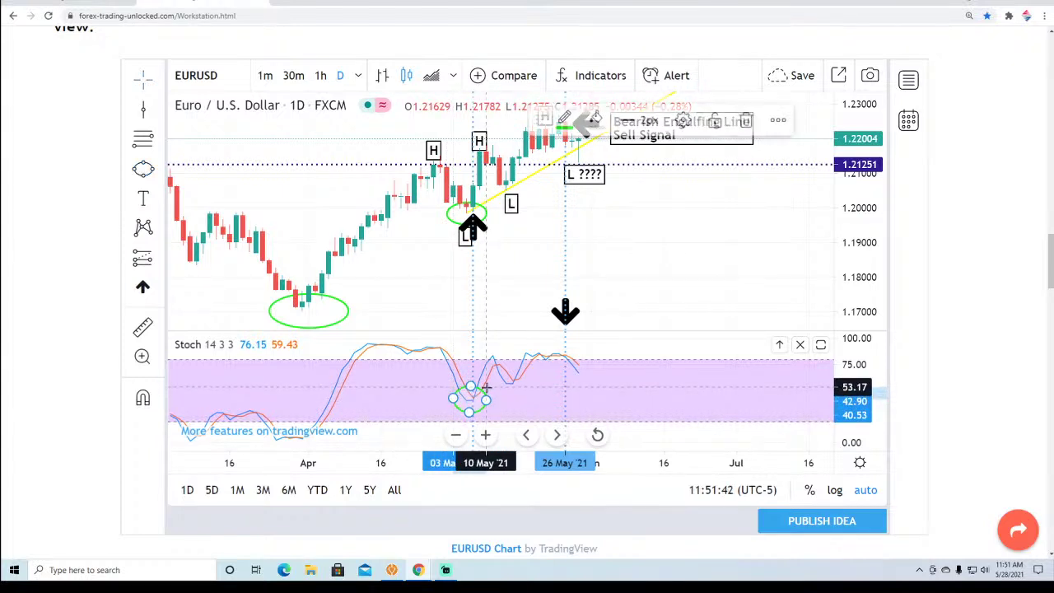
# Circle the Stochastic crossover just after 26 May with a second ellipse, centred near 83.18.
pyautogui.click(144, 169)
pyautogui.click(558, 354)
pyautogui.click(583, 355)
pyautogui.click(572, 372)
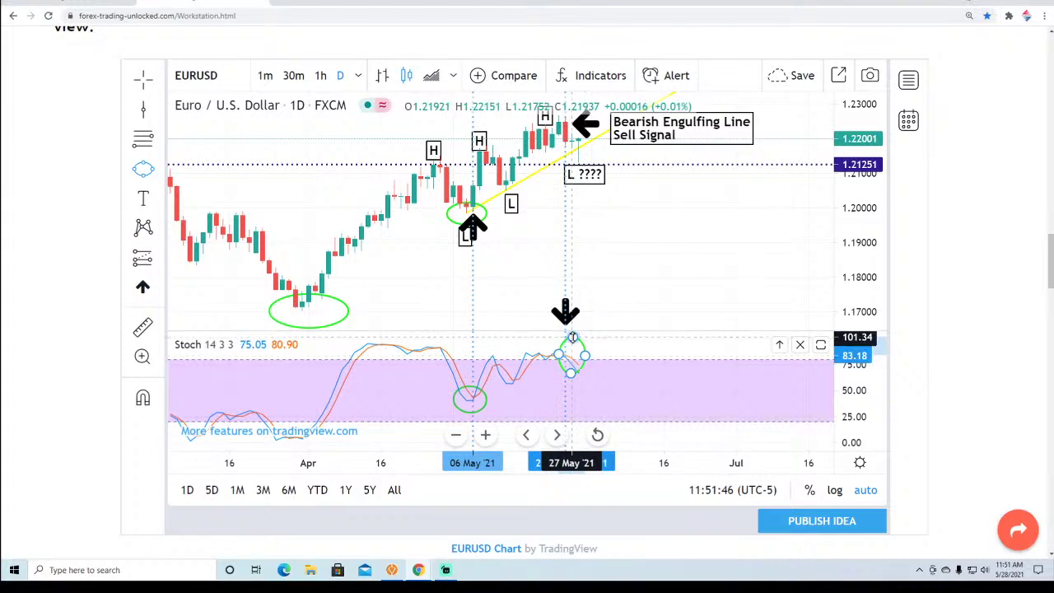
pyautogui.click(639, 304)
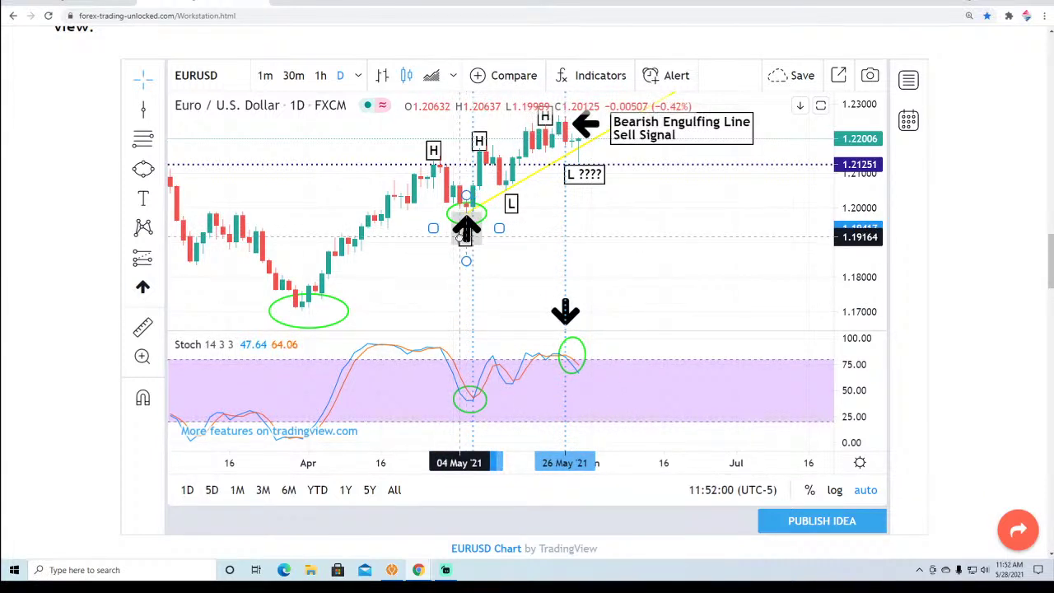
# Move the early-May L label lower so it clears the up arrow at 6 May.
pyautogui.click(465, 239)
pyautogui.moveTo(463, 247)
pyautogui.mouseDown()
pyautogui.moveTo(446, 239)
pyautogui.moveTo(461, 262)
pyautogui.mouseUp()
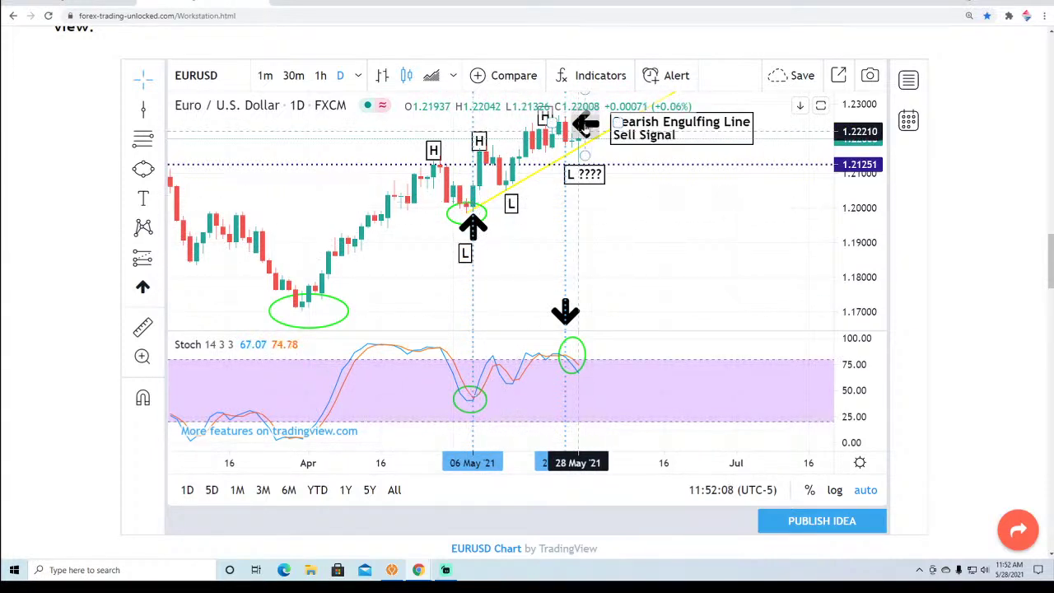
pyautogui.click(463, 397)
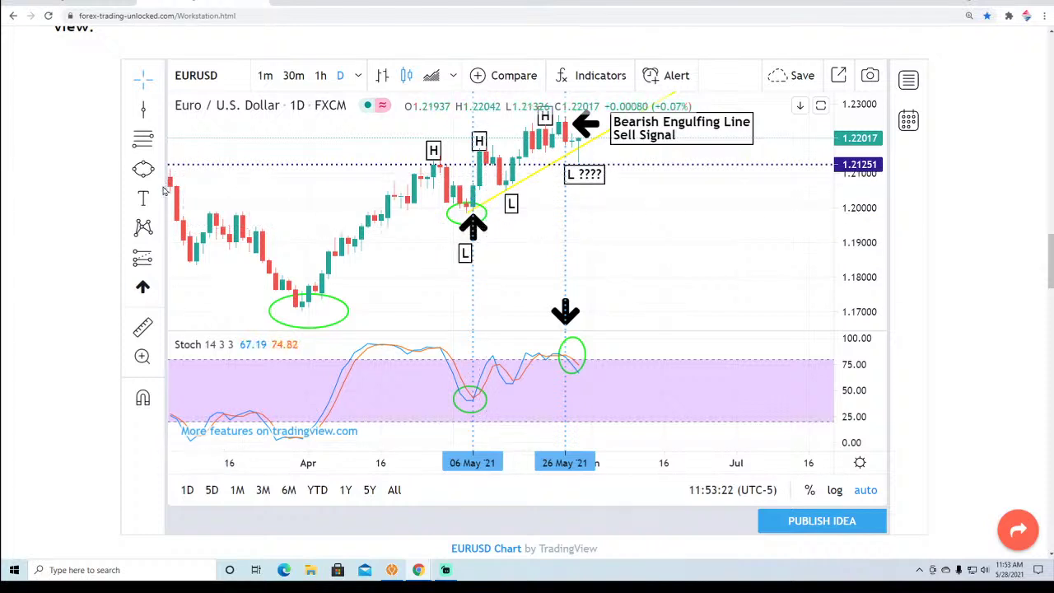
# Add a two-line text label "Bullish Engulfing Line" / "Buy Signal" just beneath and beside the 6 May up arrow.
pyautogui.click(487, 242)
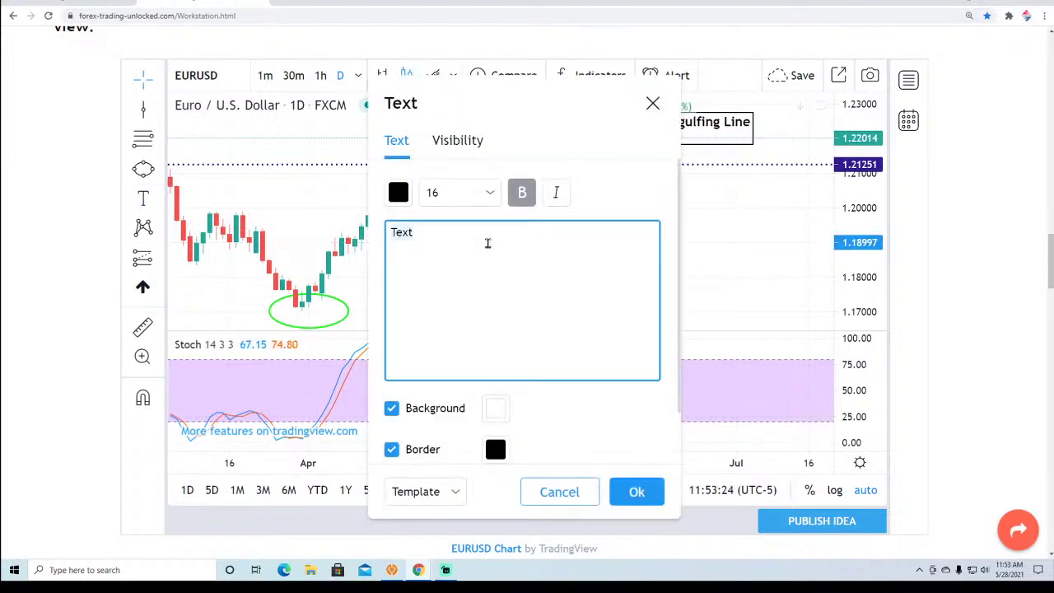
pyautogui.write('Bullish Engulfing Li')
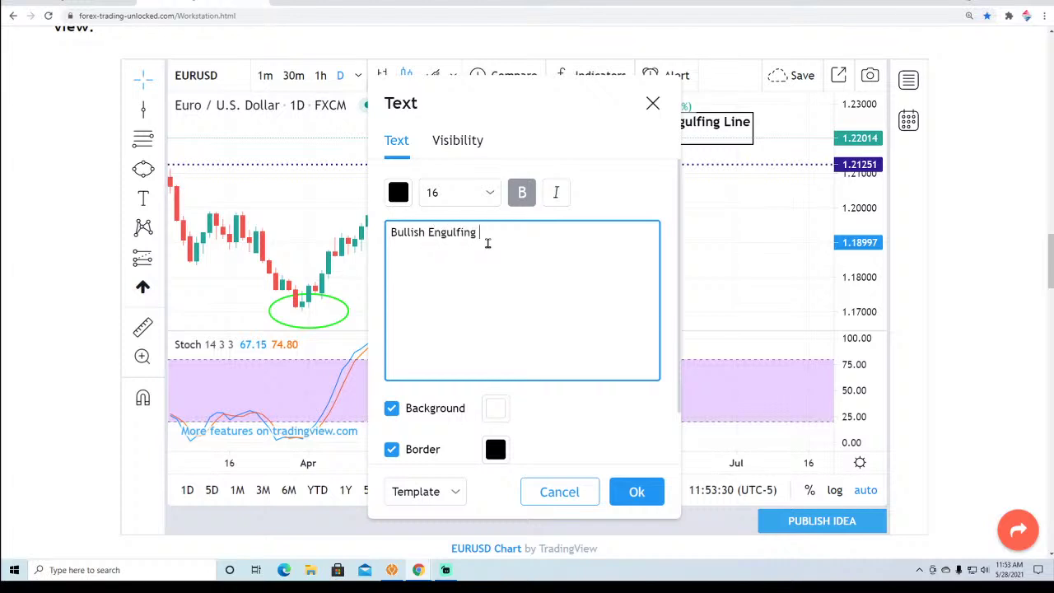
pyautogui.press('BackSpace')
pyautogui.press('BackSpace')
pyautogui.write('Line')
pyautogui.press('Return')
pyautogui.write('Buy Signal')
pyautogui.click(627, 491)
pyautogui.moveTo(588, 258)
pyautogui.mouseDown()
pyautogui.moveTo(576, 254)
pyautogui.moveTo(574, 270)
pyautogui.moveTo(577, 249)
pyautogui.mouseUp()
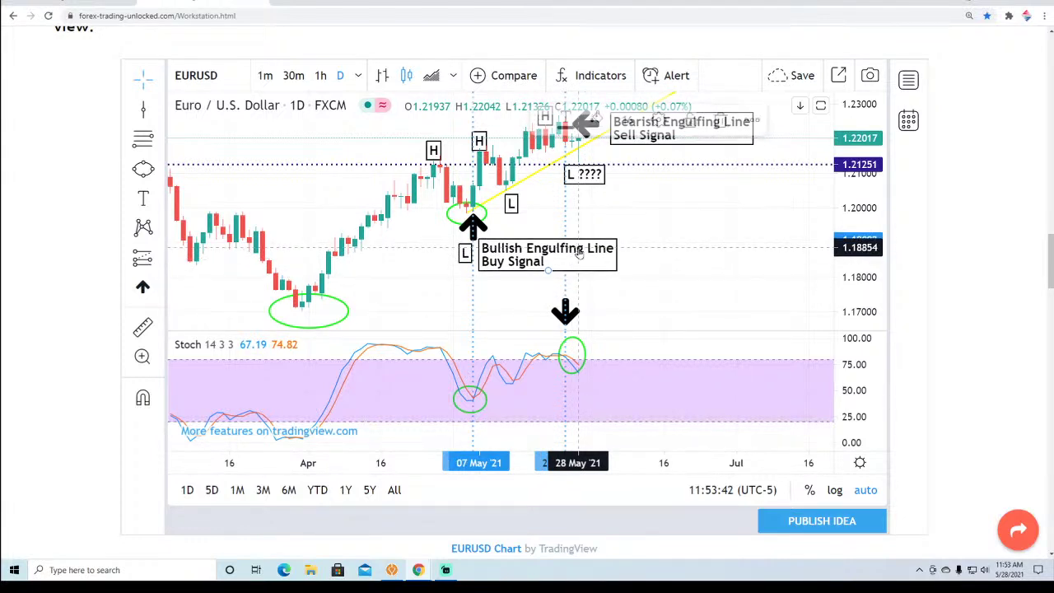
pyautogui.click(647, 212)
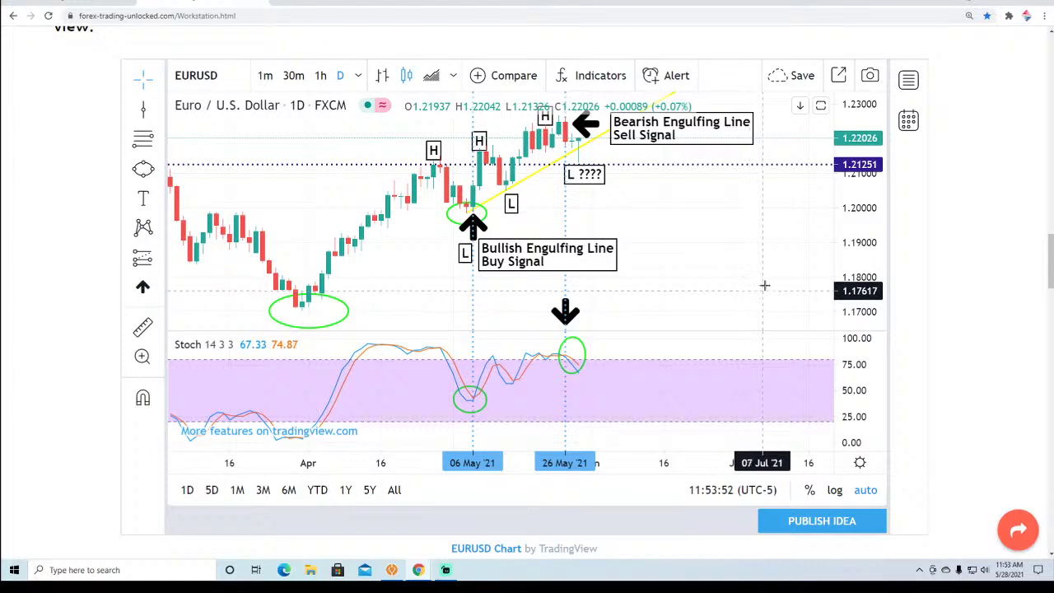
pyautogui.click(349, 309)
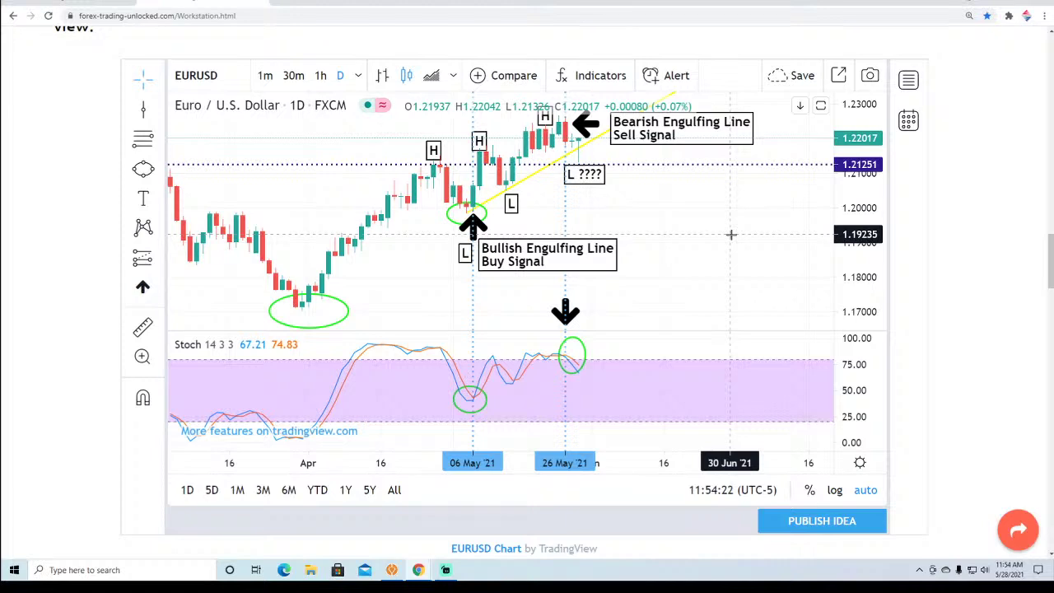
# Open forex-trading-unlocked.com in a new browser tab and go to its High Probable Japanese Candlestick Patterns page.
pyautogui.hotkey('ctrl', '+')
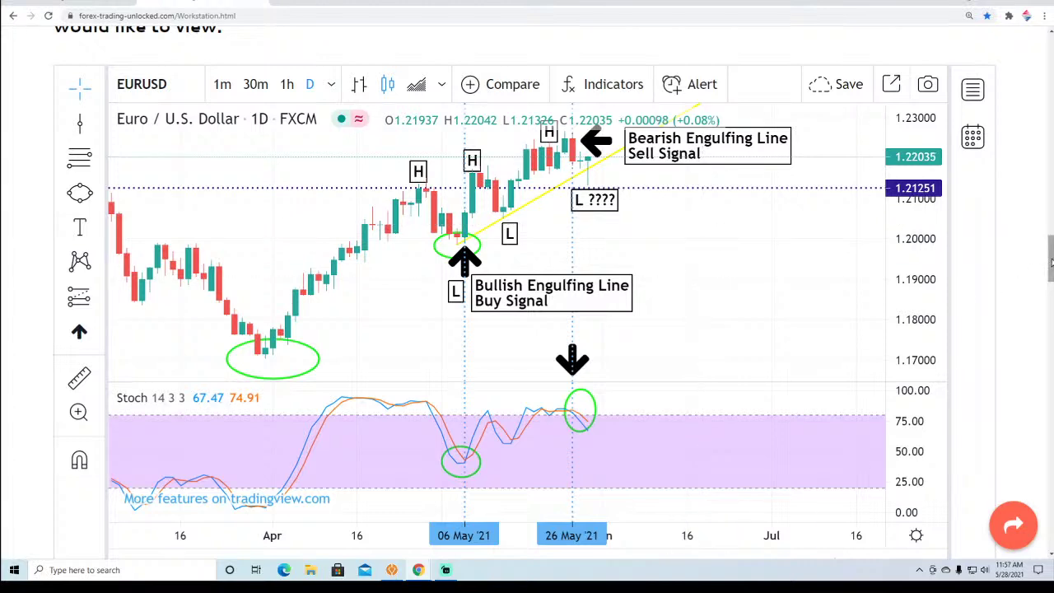
pyautogui.moveTo(1050, 258); pyautogui.dragTo(1045, 49)
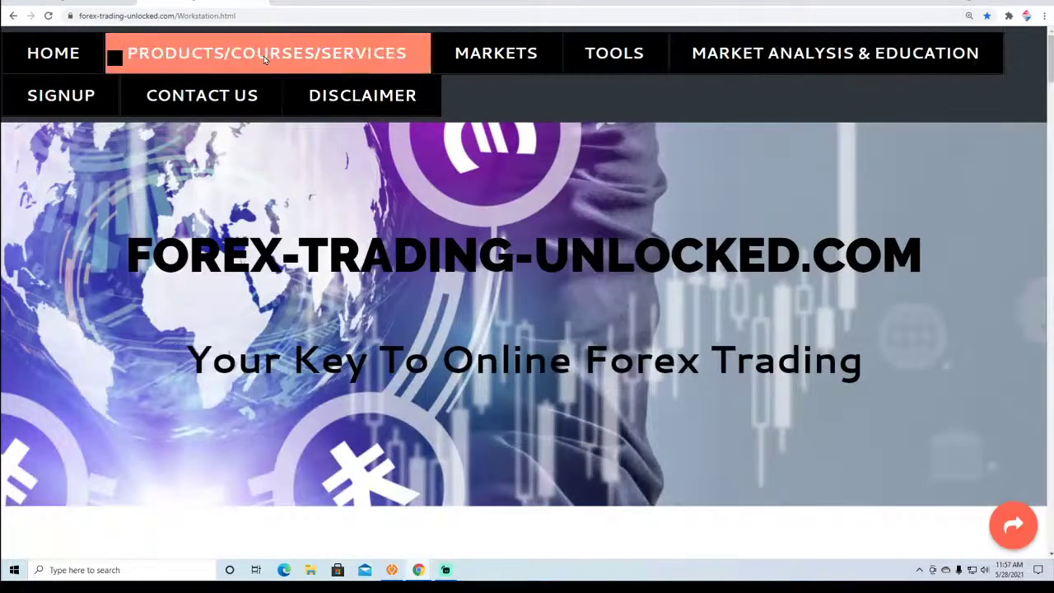
pyautogui.moveTo(189, 59)
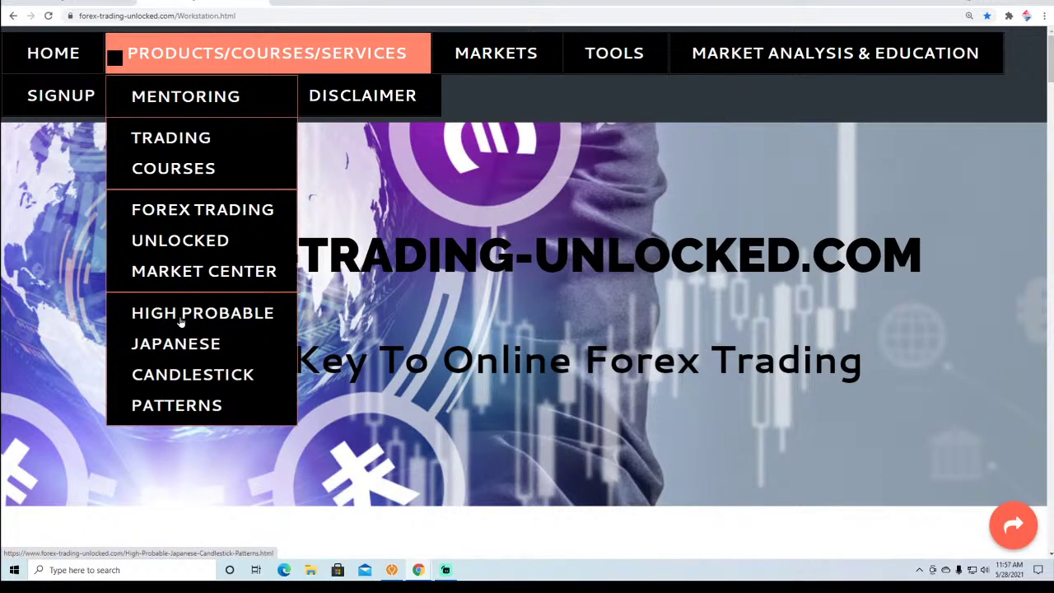
pyautogui.hotkey('ctrl', 't')
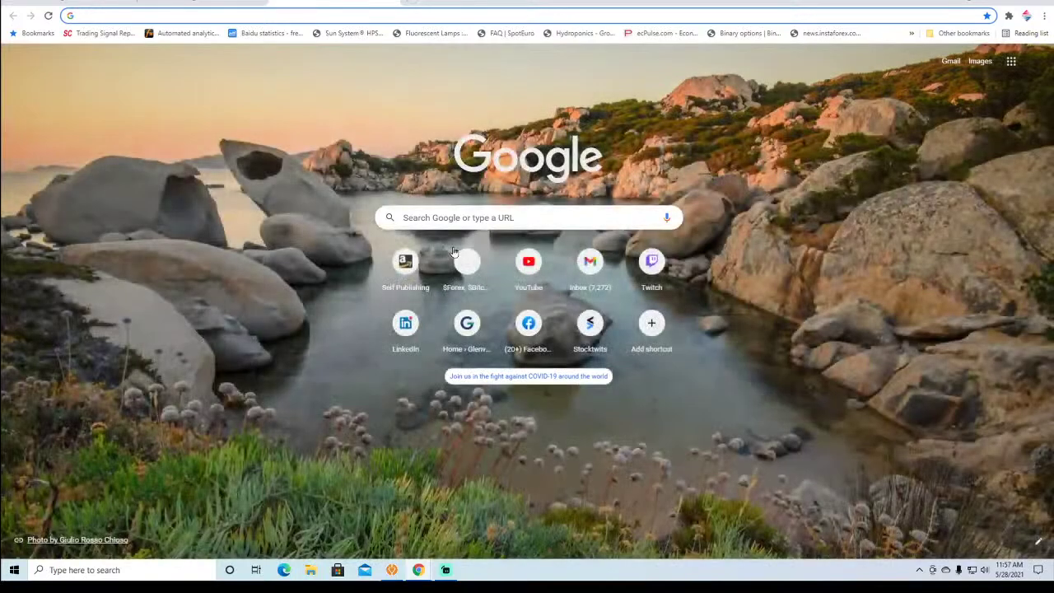
pyautogui.click(461, 265)
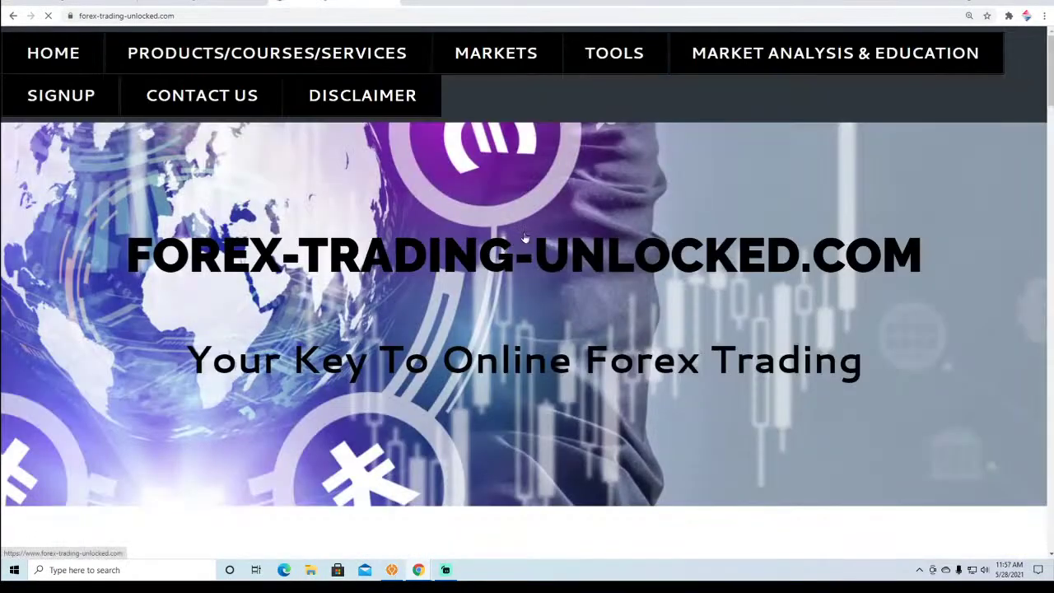
pyautogui.moveTo(274, 68)
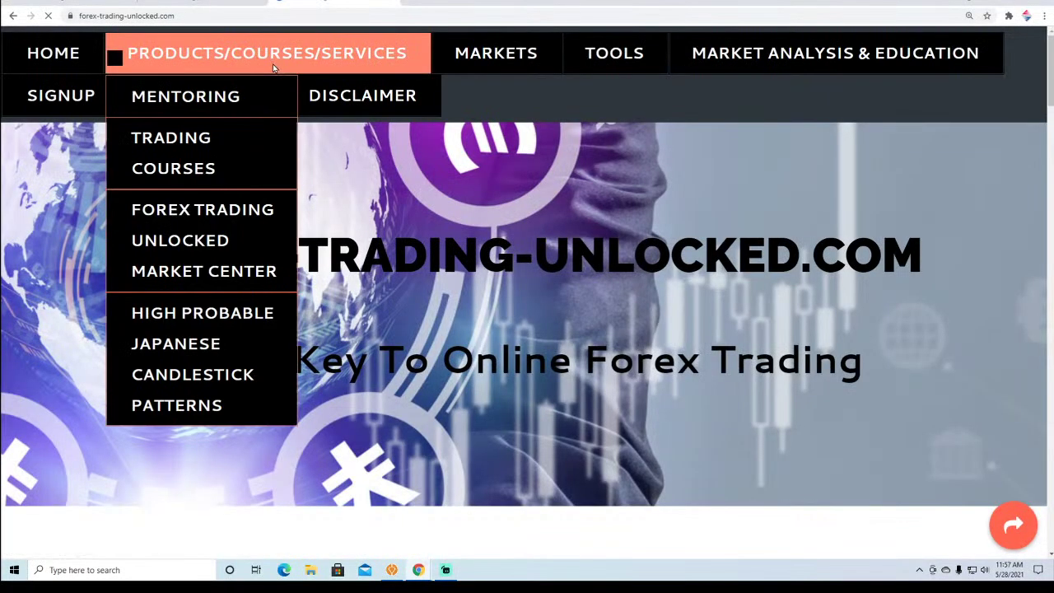
pyautogui.click(206, 322)
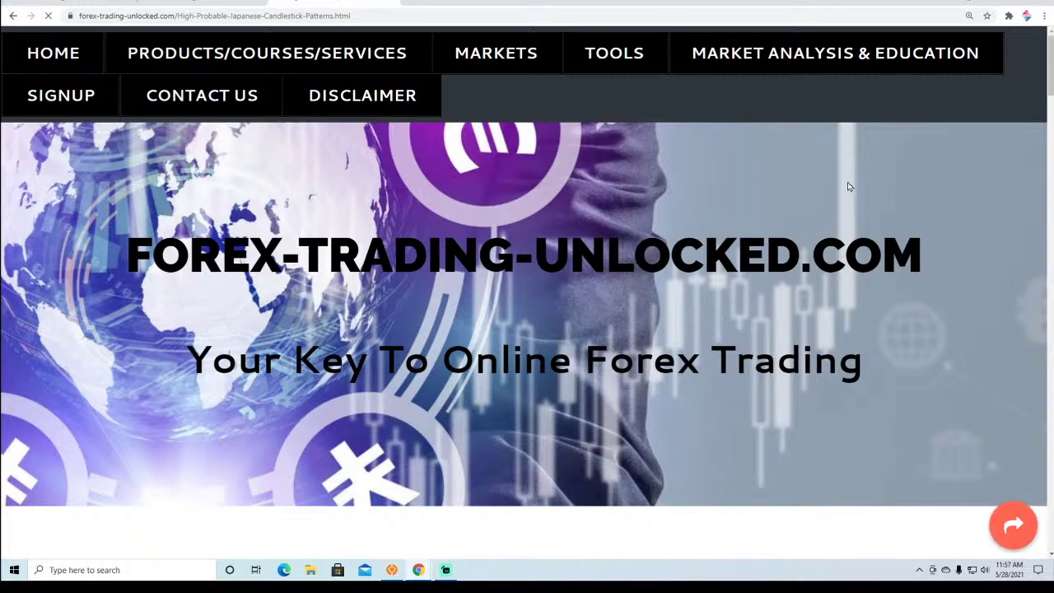
# Open the preview of the High Probable Japanese Candlestick Patterns book and look through its sample pages.
pyautogui.scroll(-10, 835, 183)
pyautogui.scroll(-7, 953, 169)
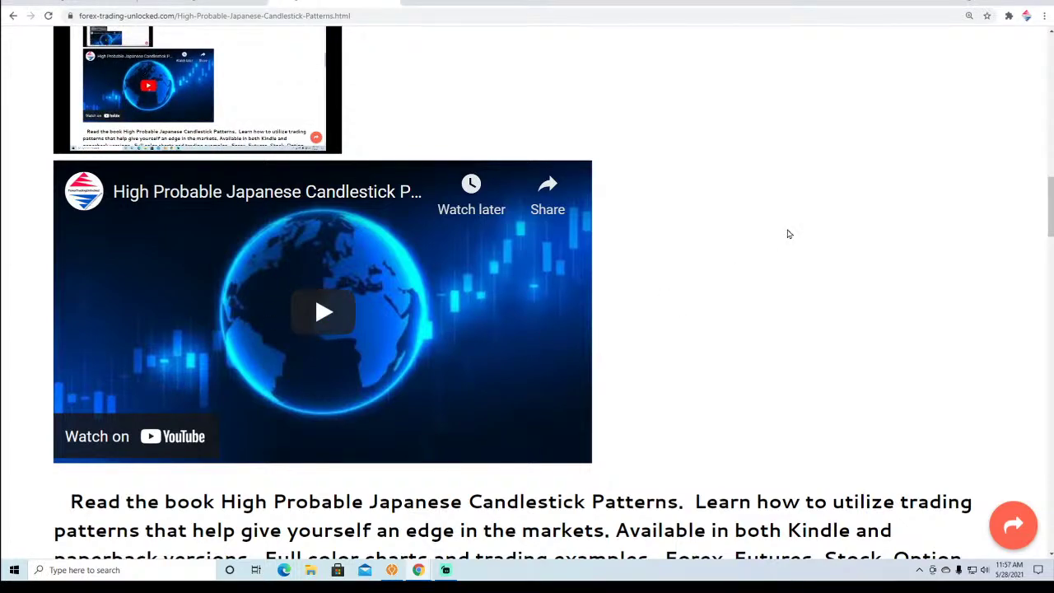
pyautogui.scroll(-2, 787, 234)
pyautogui.scroll(-6, 787, 234)
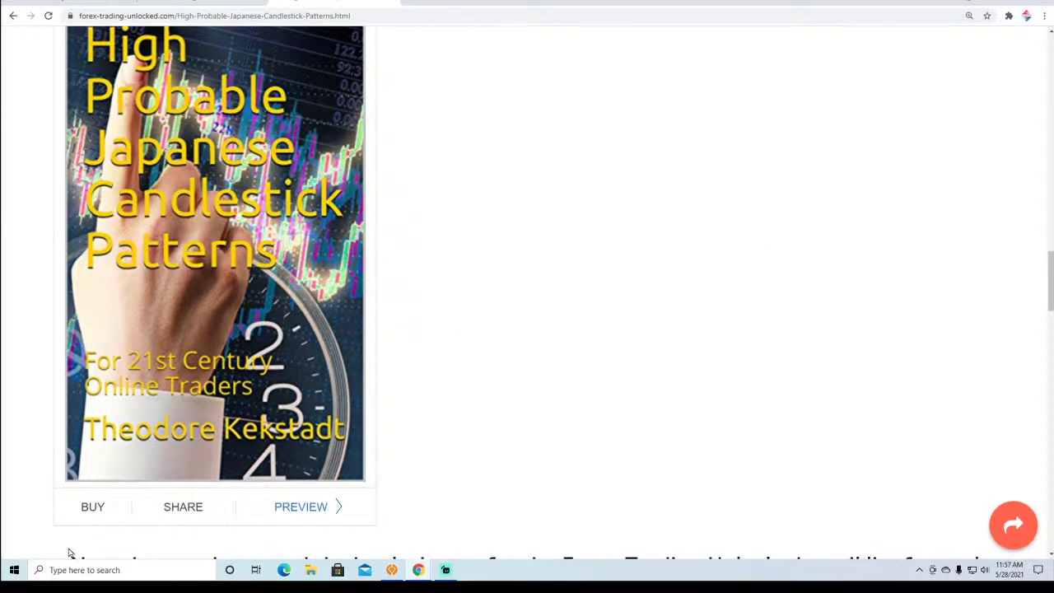
pyautogui.click(297, 507)
pyautogui.scroll(-5, 207, 257)
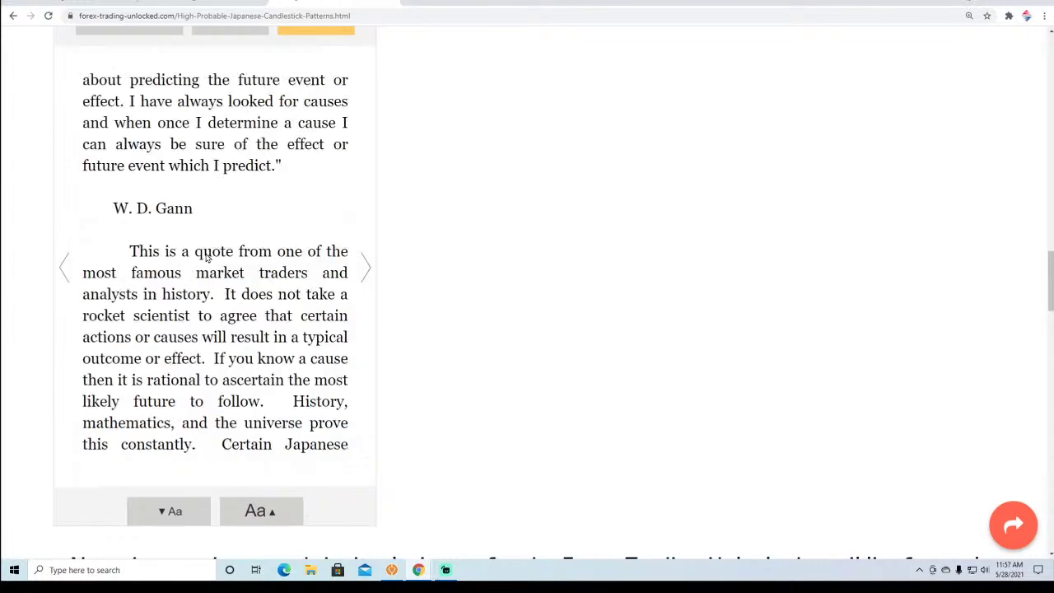
pyautogui.scroll(-10, 340, 236)
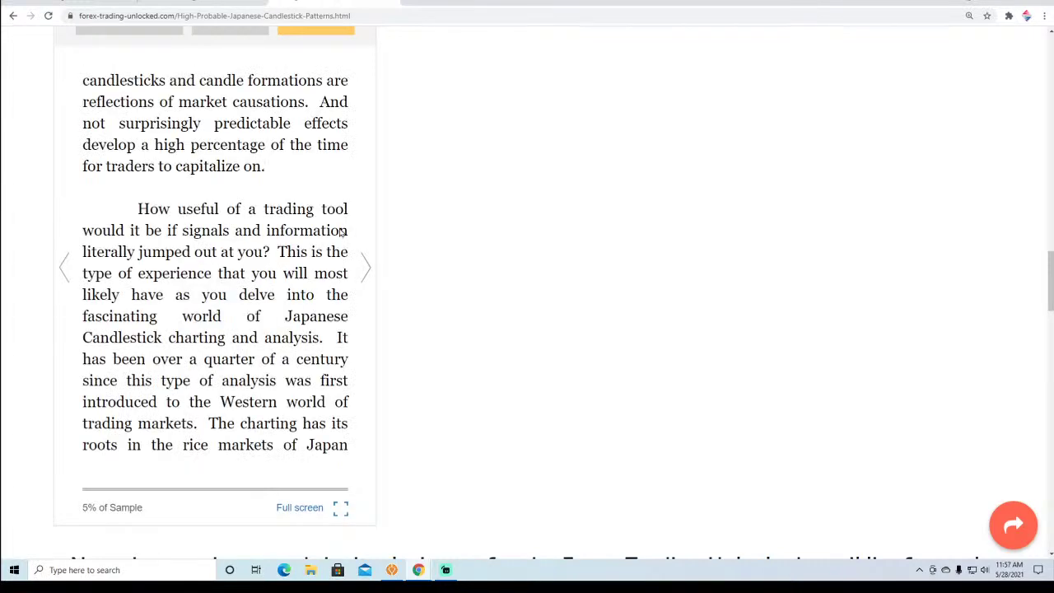
# Return to the Workstation page and review the annotated EURUSD chart with its Stochastic indicator.
pyautogui.click(180, 4)
pyautogui.scroll(-9, 633, 316)
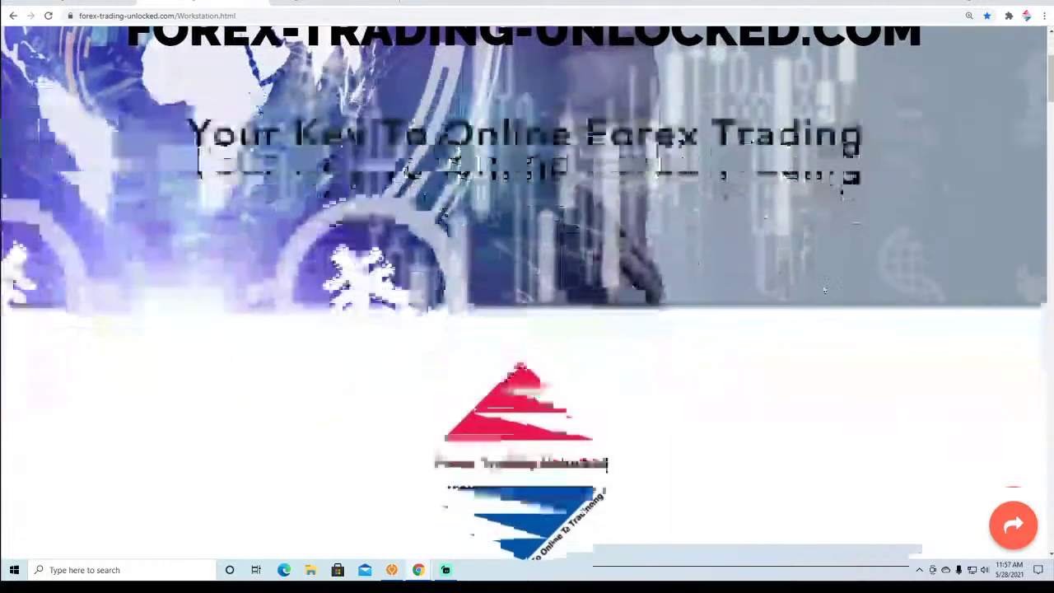
pyautogui.scroll(-10, 949, 332)
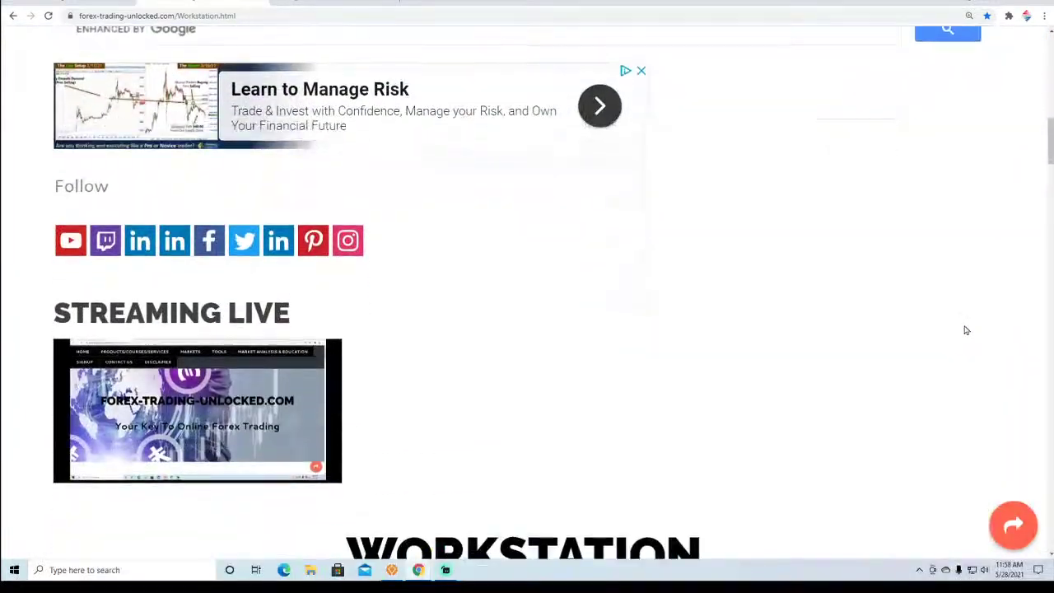
pyautogui.scroll(-8, 965, 331)
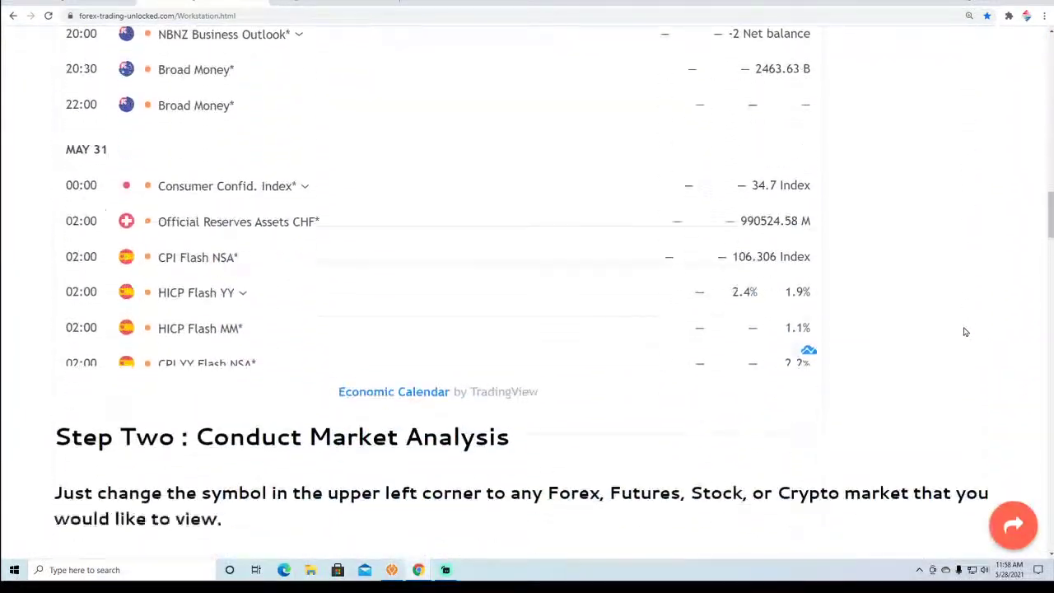
pyautogui.scroll(-2, 1014, 327)
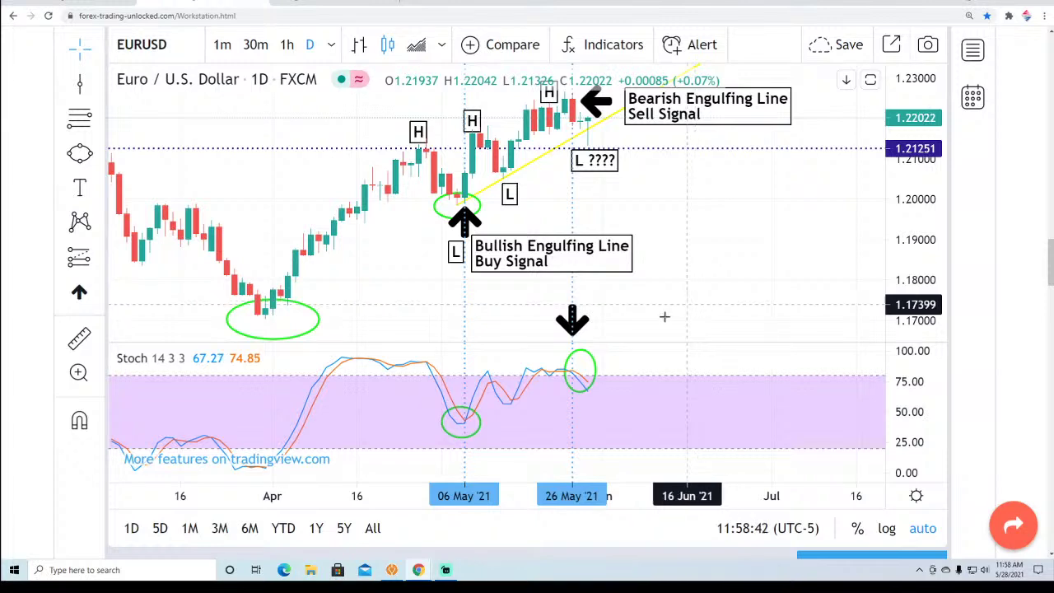
# Open the site's Partners page and look through its broker and charting software partners, including Forex.com and MultiCharts.
pyautogui.moveTo(1050, 263); pyautogui.dragTo(1048, 57)
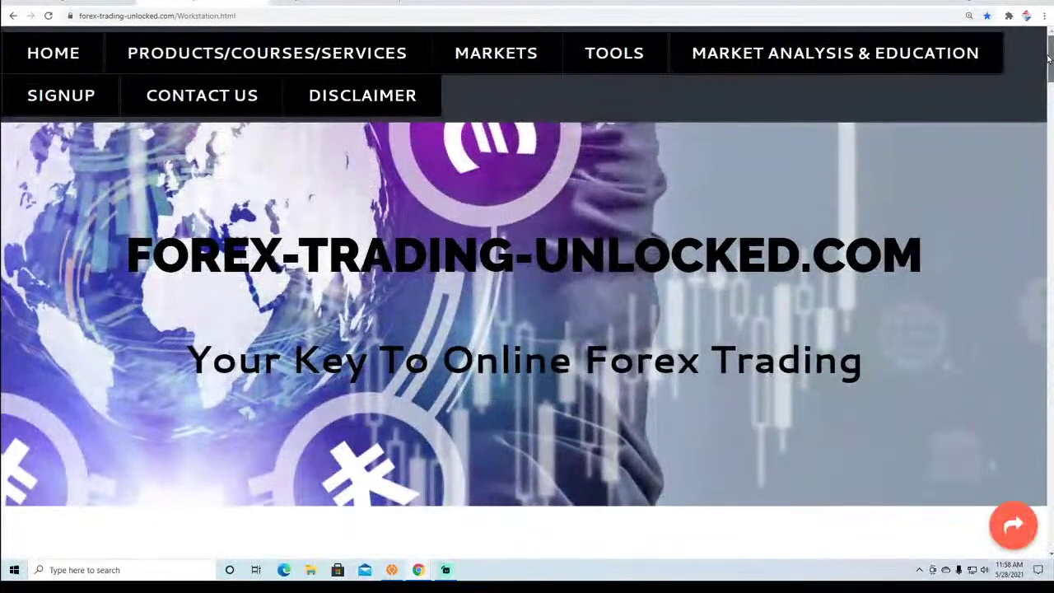
pyautogui.moveTo(643, 56)
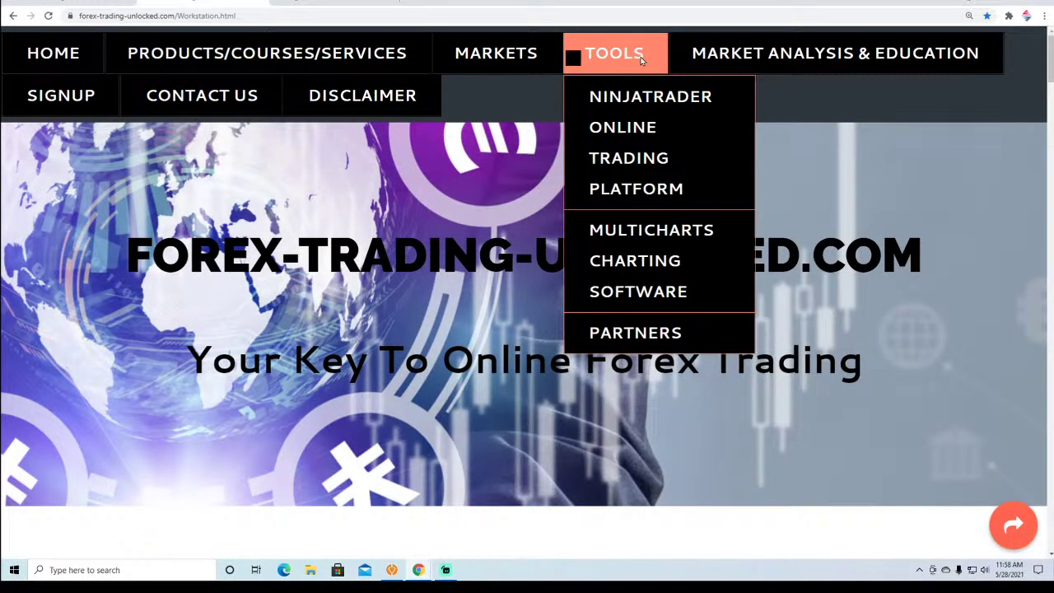
pyautogui.click(621, 334)
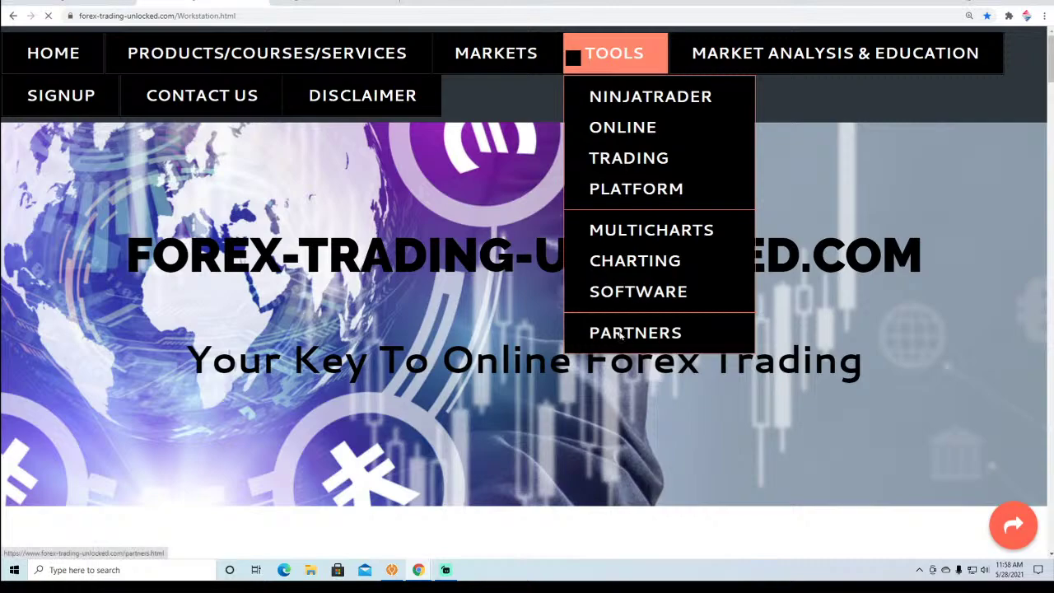
pyautogui.scroll(-5, 900, 203)
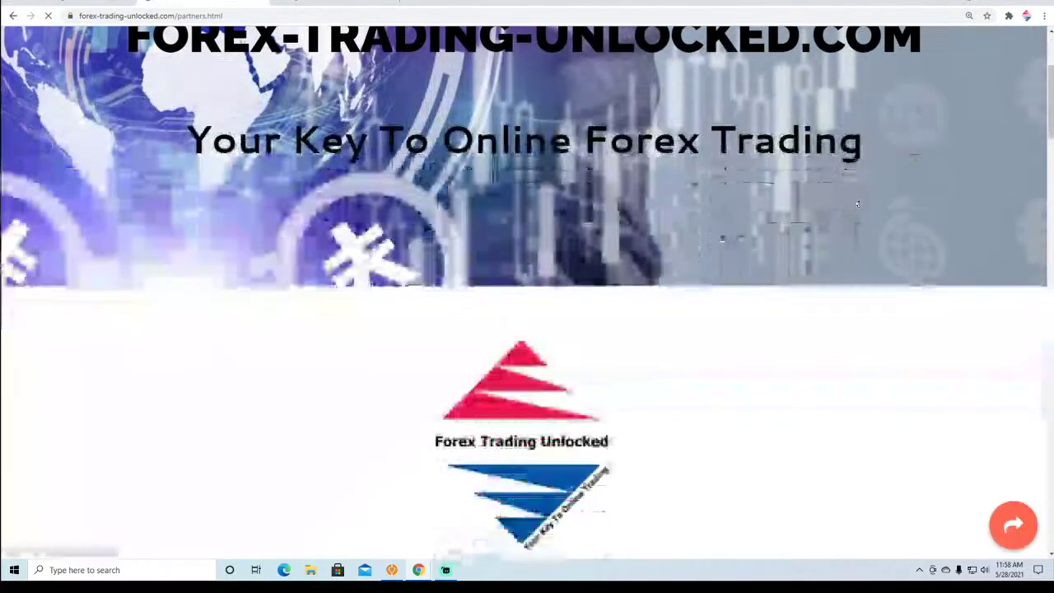
pyautogui.scroll(-15, 987, 199)
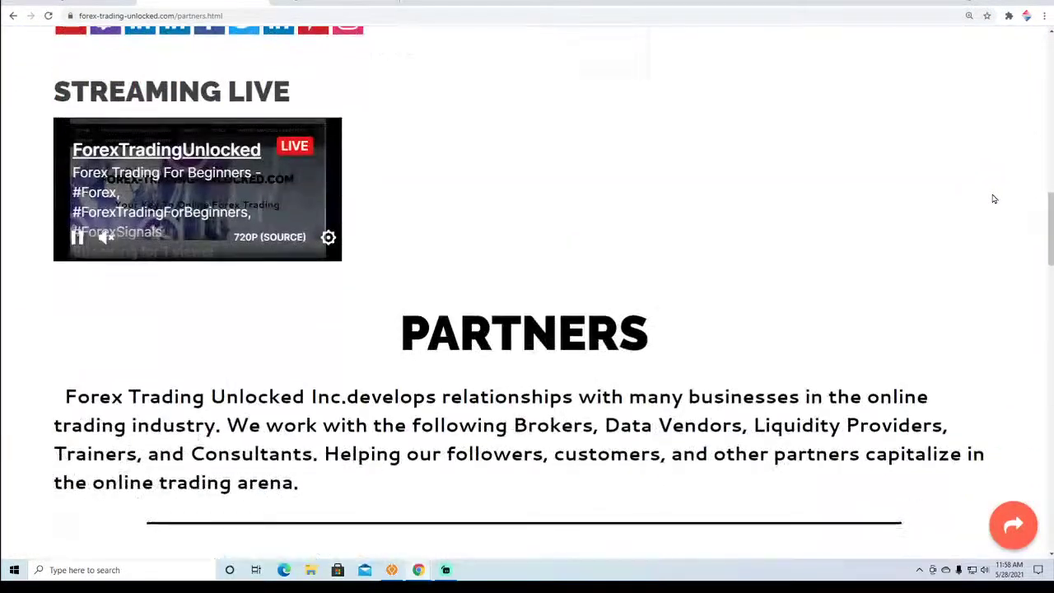
pyautogui.scroll(-5, 993, 199)
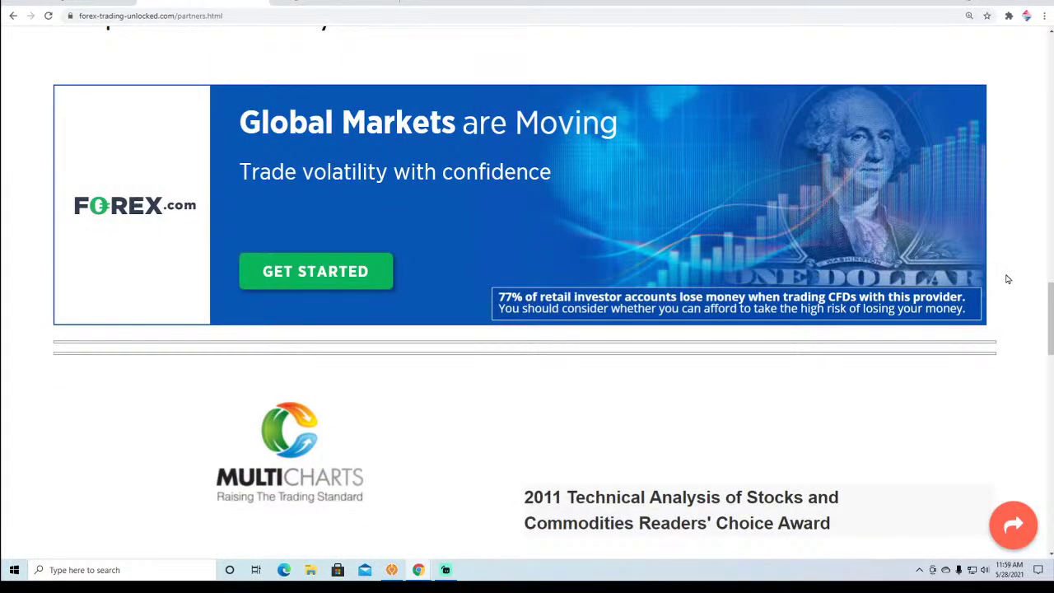
pyautogui.scroll(-2, 1027, 269)
pyautogui.scroll(-1, 1024, 265)
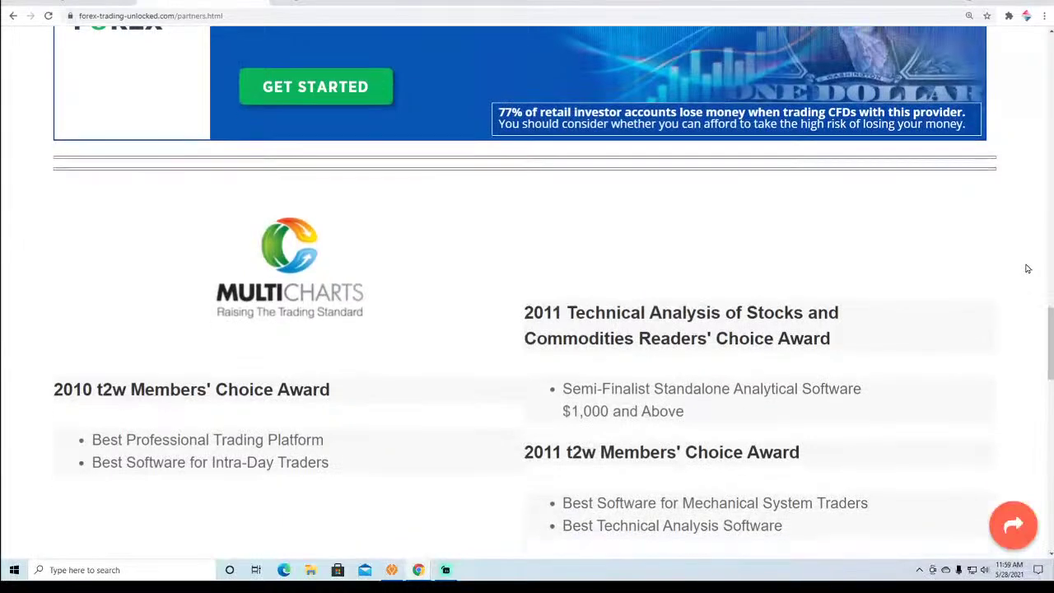
pyautogui.scroll(-3, 1014, 261)
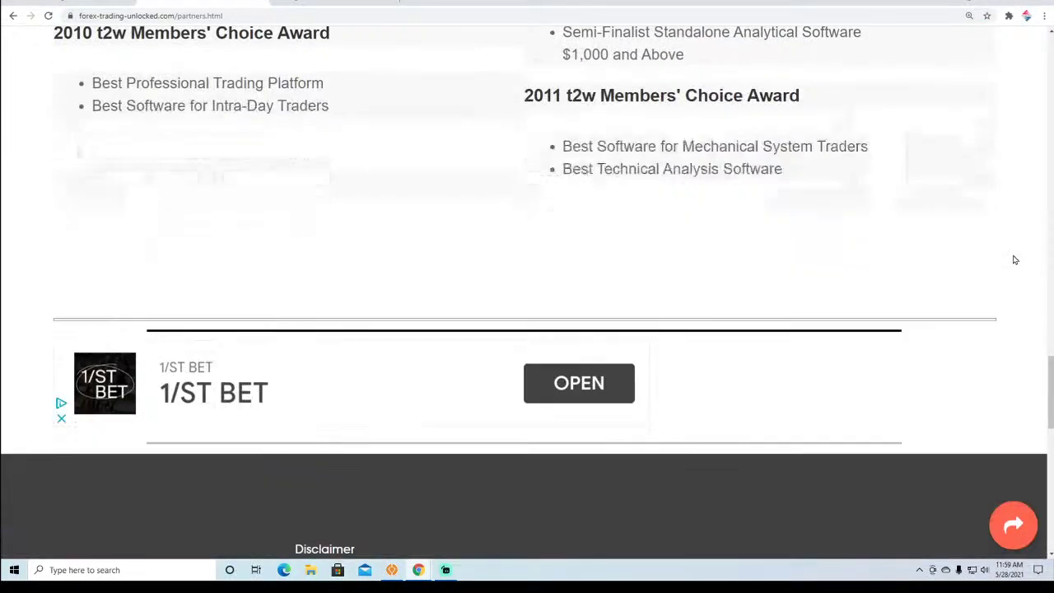
pyautogui.scroll(-2, 1014, 260)
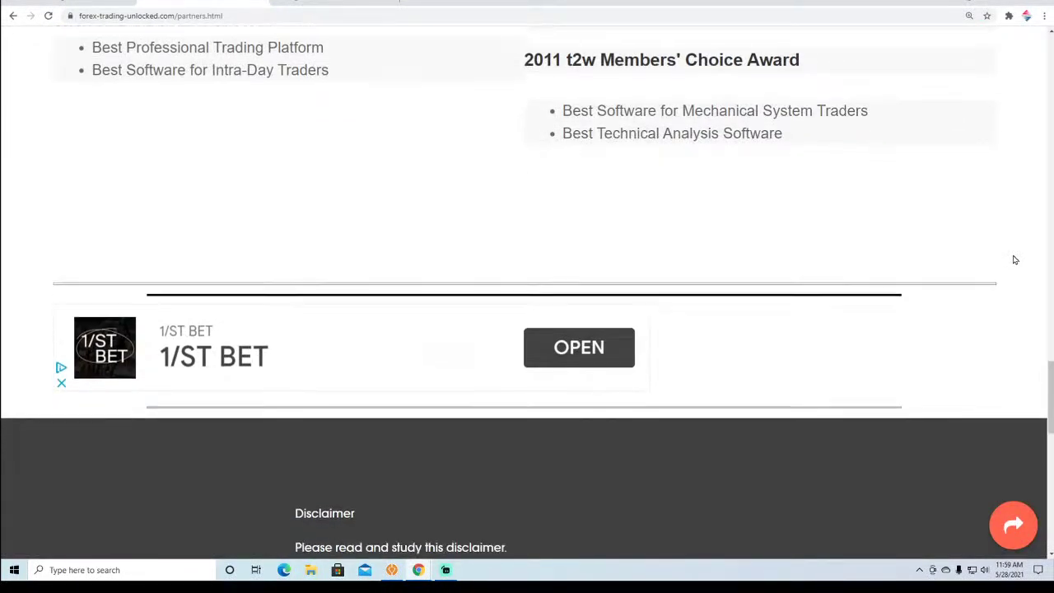
# Look over the disclaimer at the end of the Partners page, and return to the header to view the products and courses offered.
pyautogui.scroll(-10, 1014, 260)
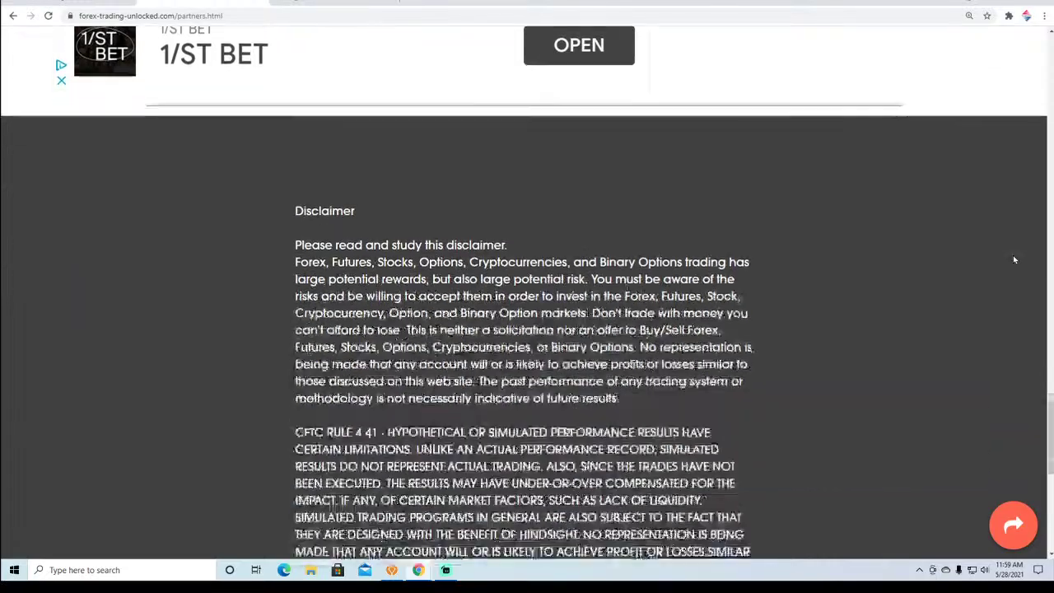
pyautogui.scroll(15, 1014, 260)
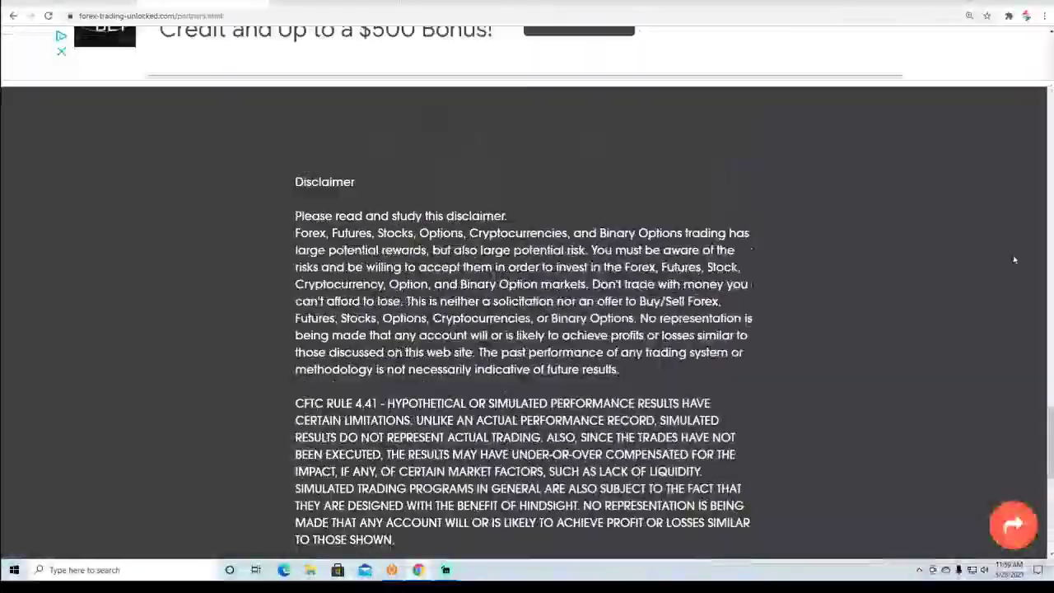
pyautogui.scroll(10, 1014, 260)
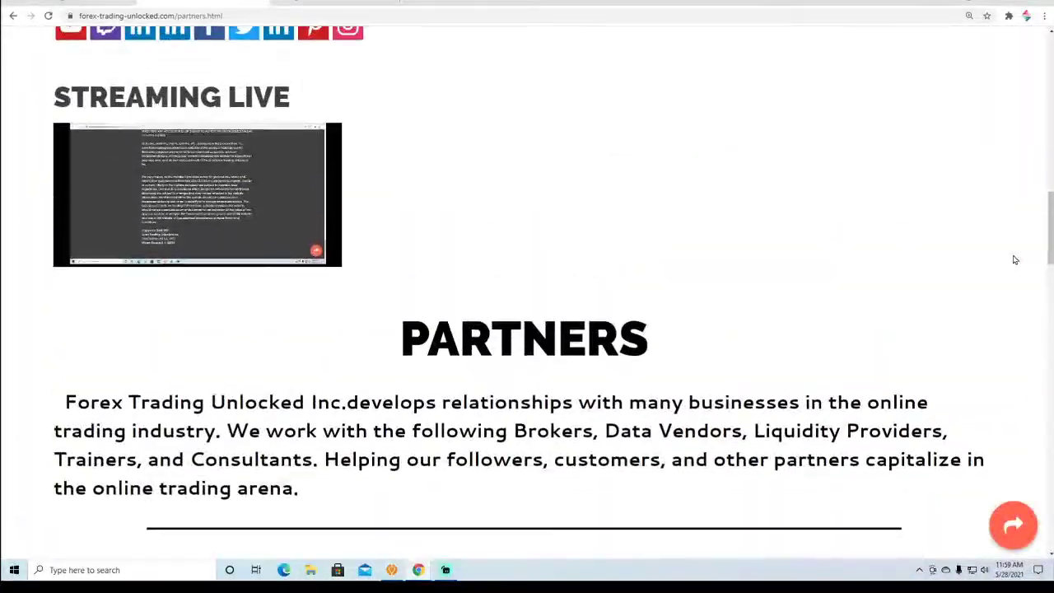
pyautogui.scroll(5, 1014, 261)
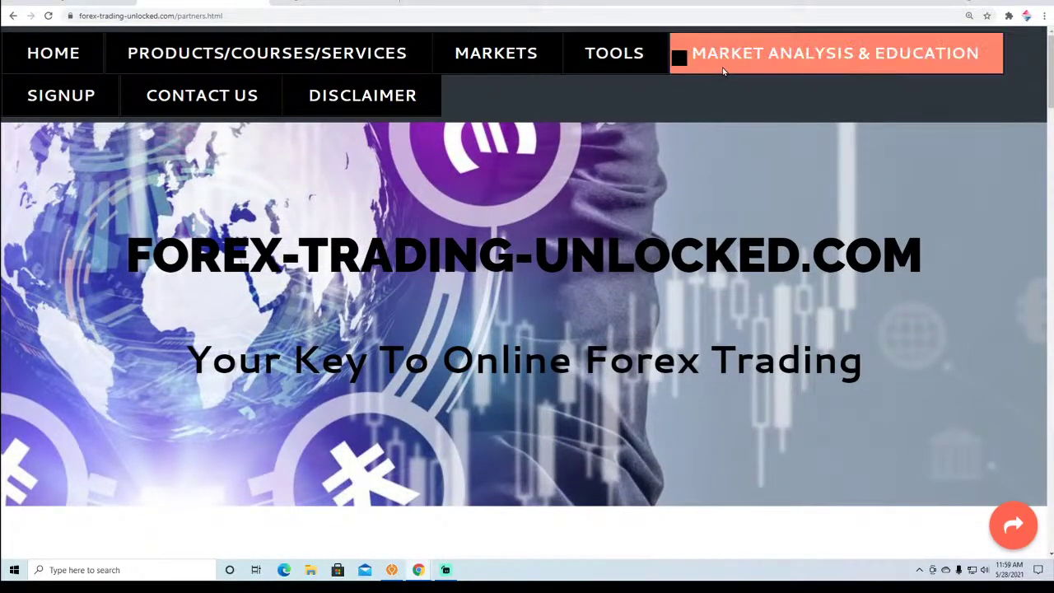
pyautogui.moveTo(246, 73)
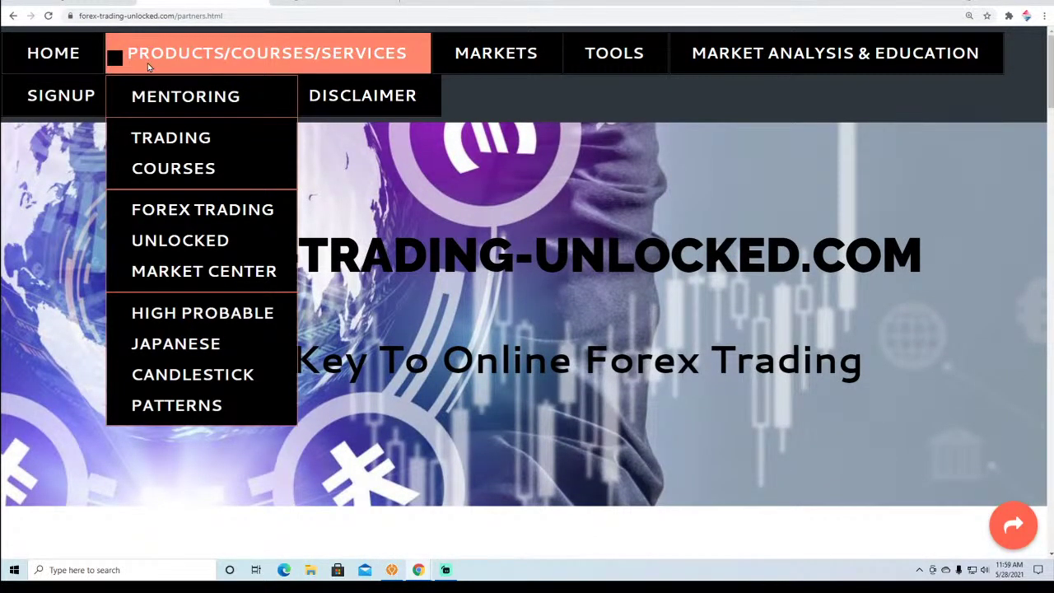
# Switch to the Forex Trading Unlocked YouTube channel page and look through its uploads and the full row of created playlists.
pyautogui.click(274, 4)
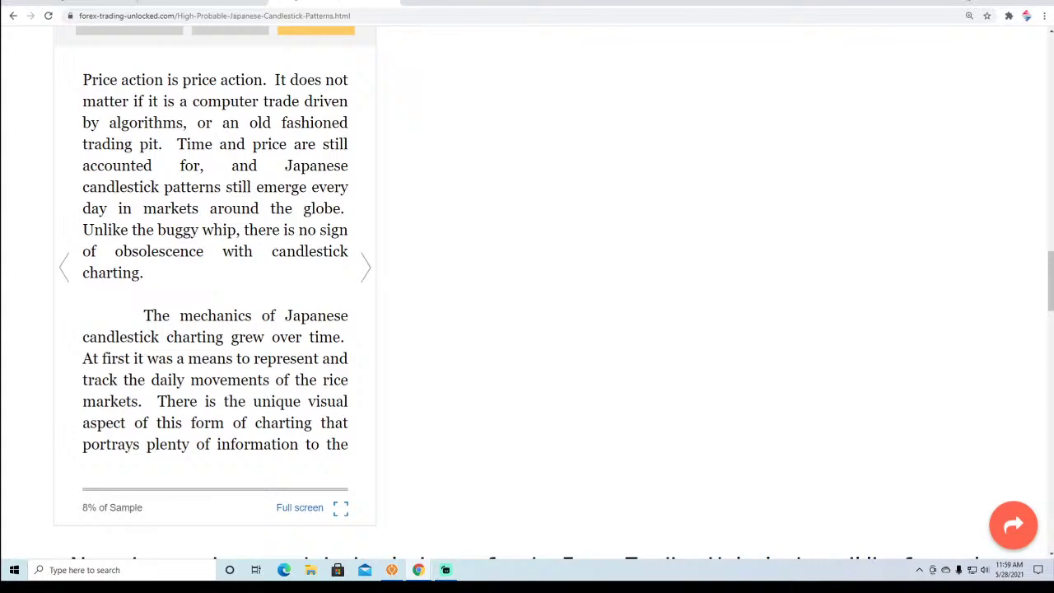
pyautogui.click(71, 2)
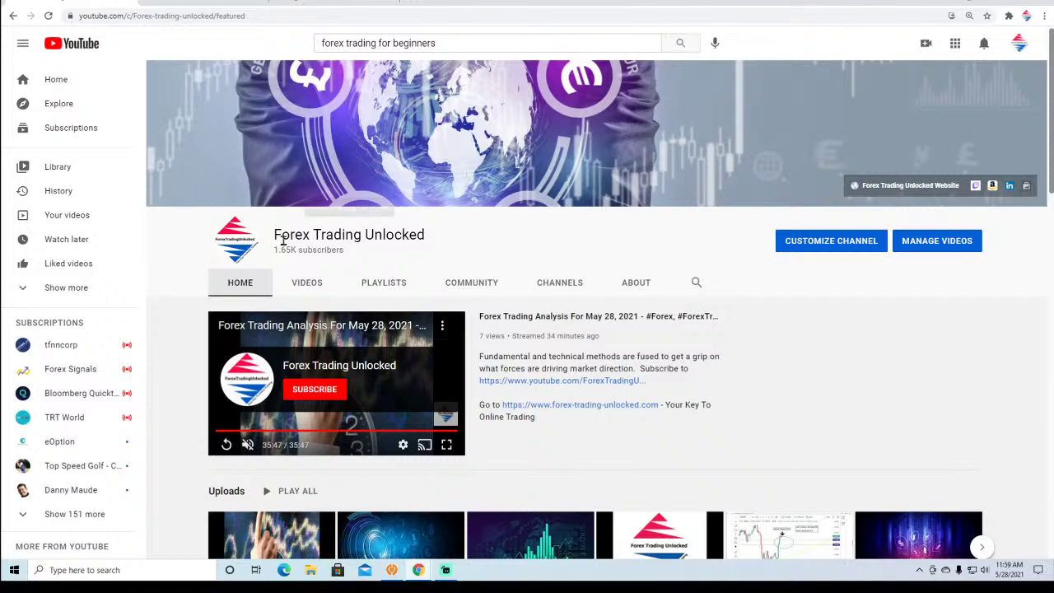
pyautogui.scroll(-2, 773, 294)
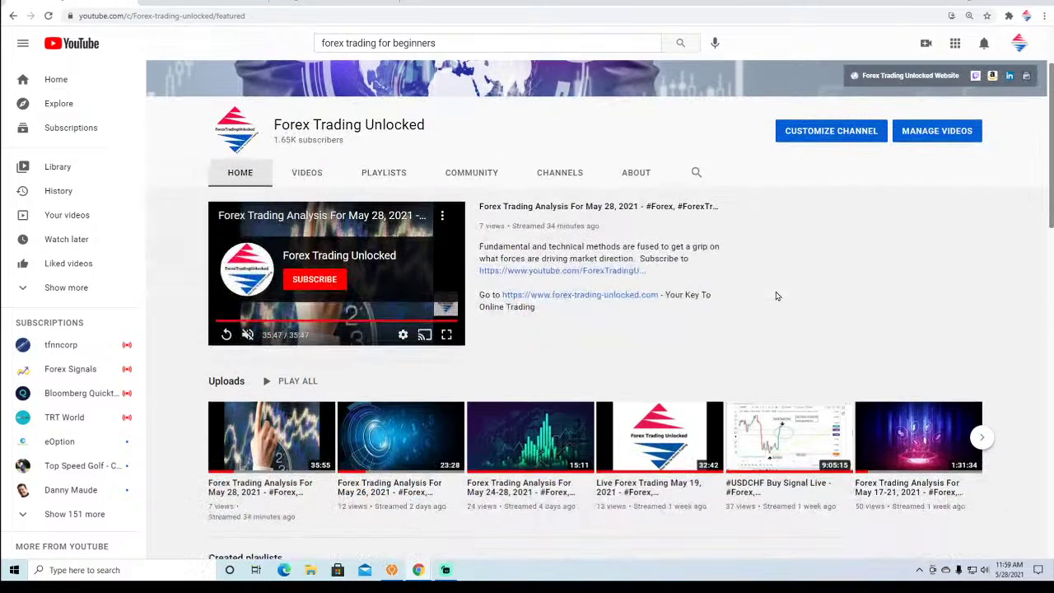
pyautogui.scroll(-1, 643, 261)
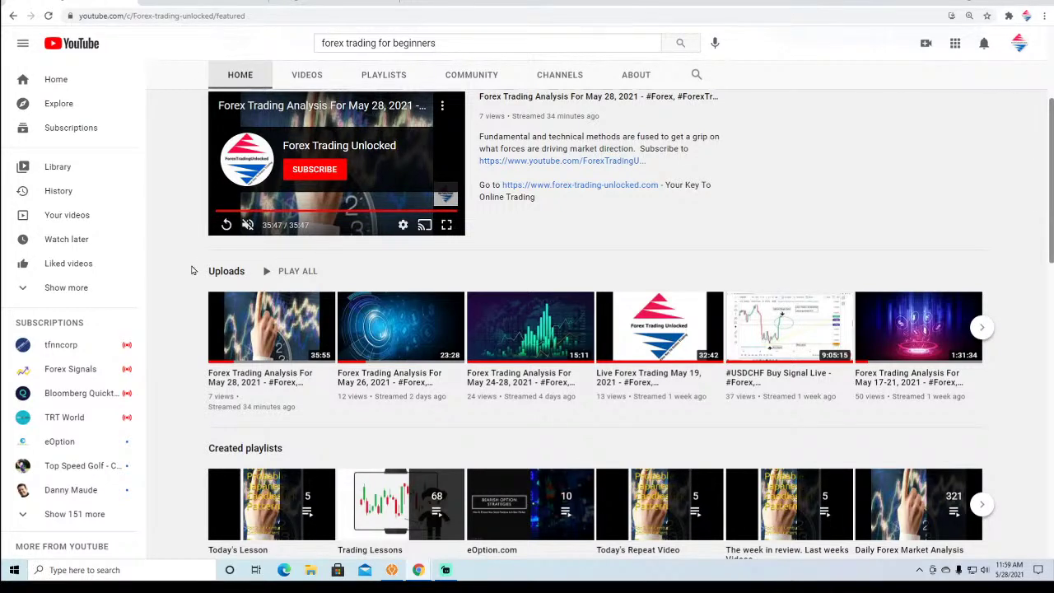
pyautogui.scroll(-1, 191, 269)
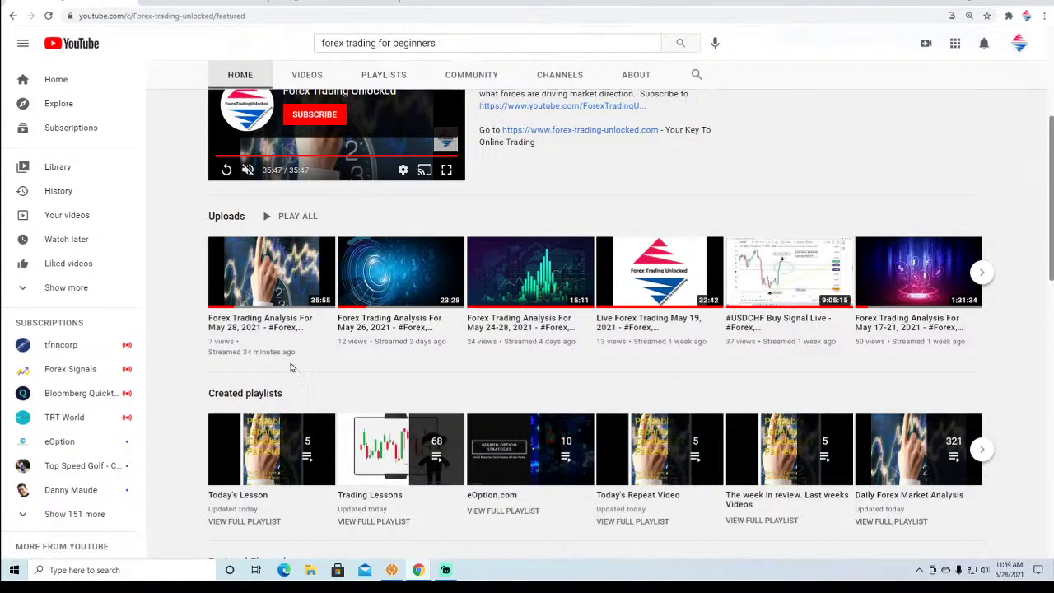
pyautogui.scroll(-2, 191, 340)
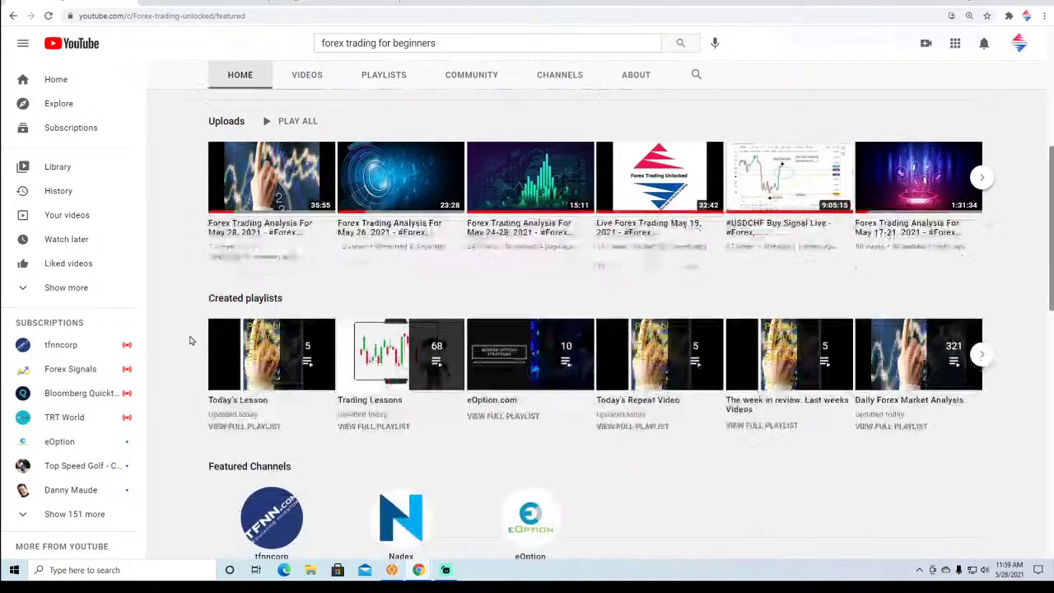
pyautogui.scroll(-1, 188, 319)
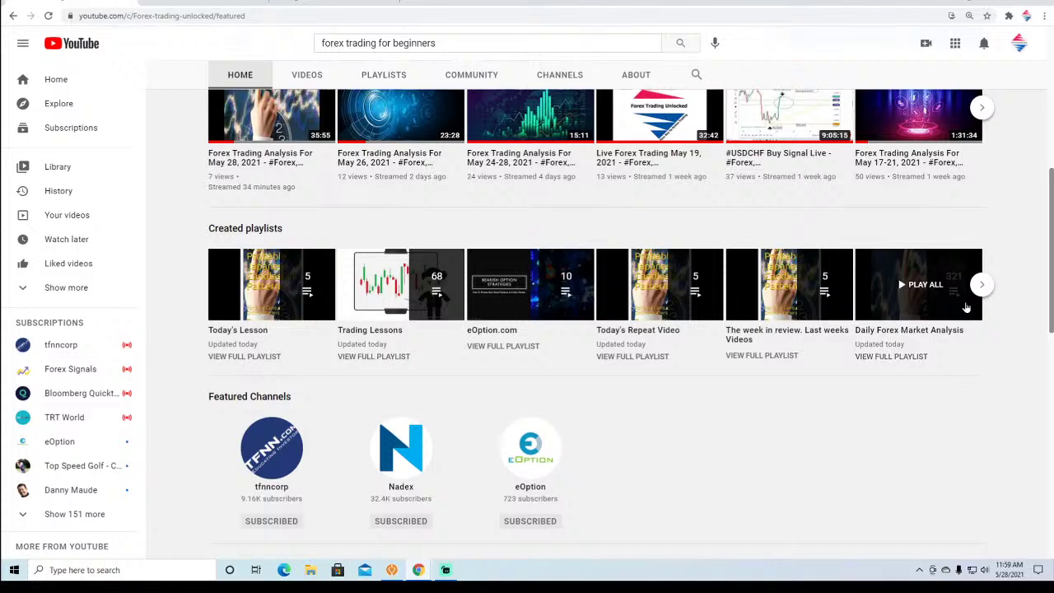
pyautogui.click(983, 286)
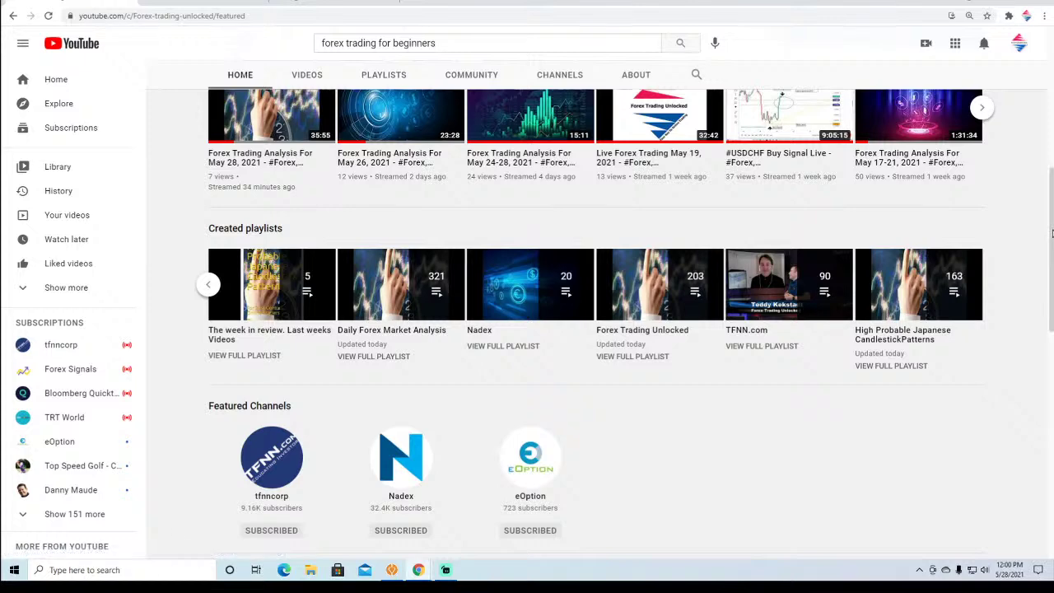
# Look through the channel's featured channels and its Trading Lessons, TFNN.com, eOption.com and Nadex video sections, ending back at the channel header.
pyautogui.scroll(-2, 1051, 237)
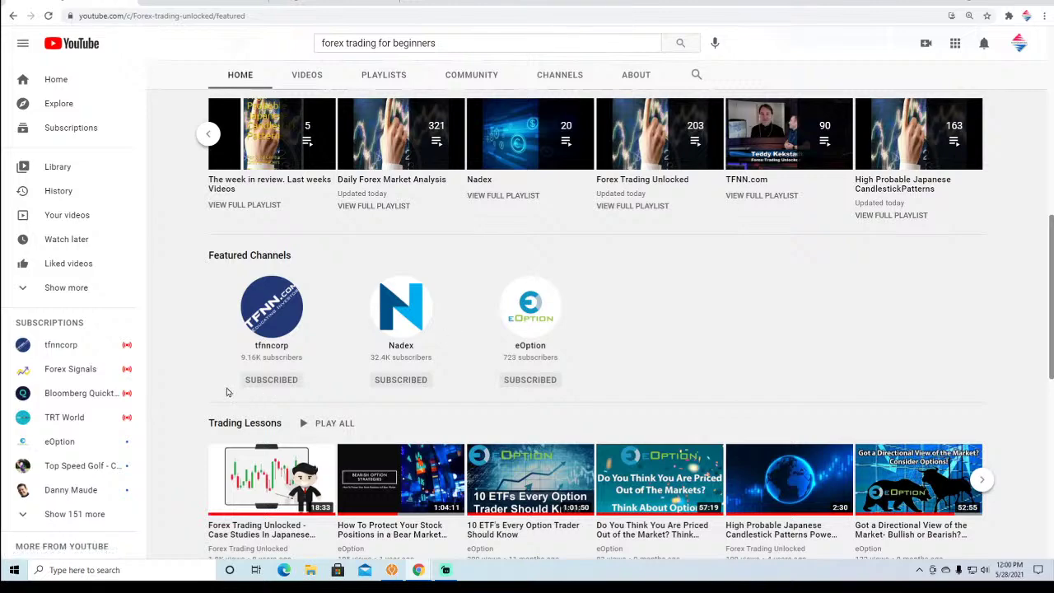
pyautogui.scroll(-1, 188, 389)
pyautogui.scroll(-3, 186, 391)
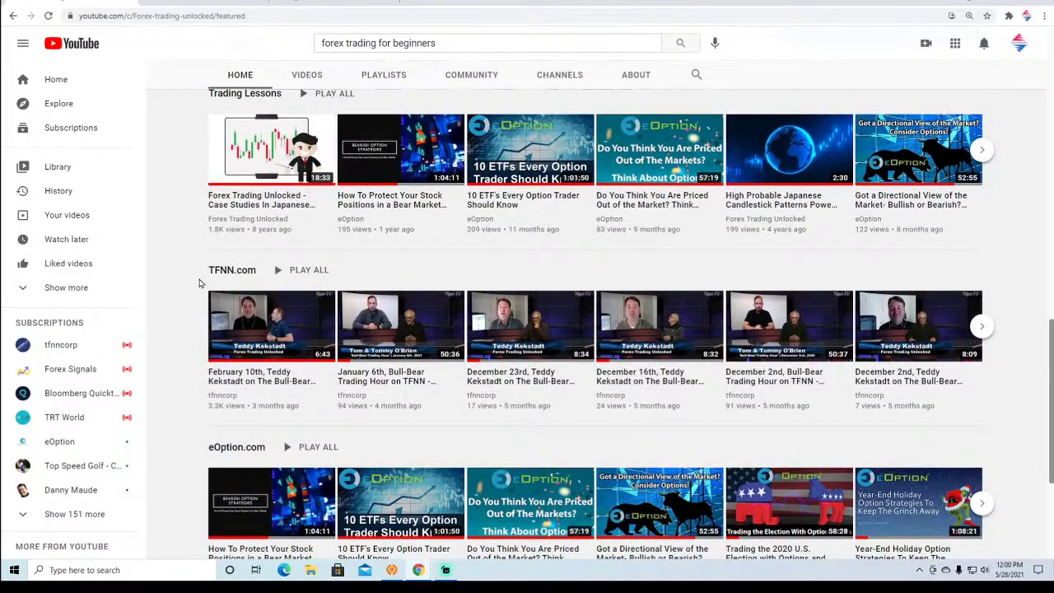
pyautogui.scroll(-1, 184, 301)
pyautogui.scroll(-1, 188, 326)
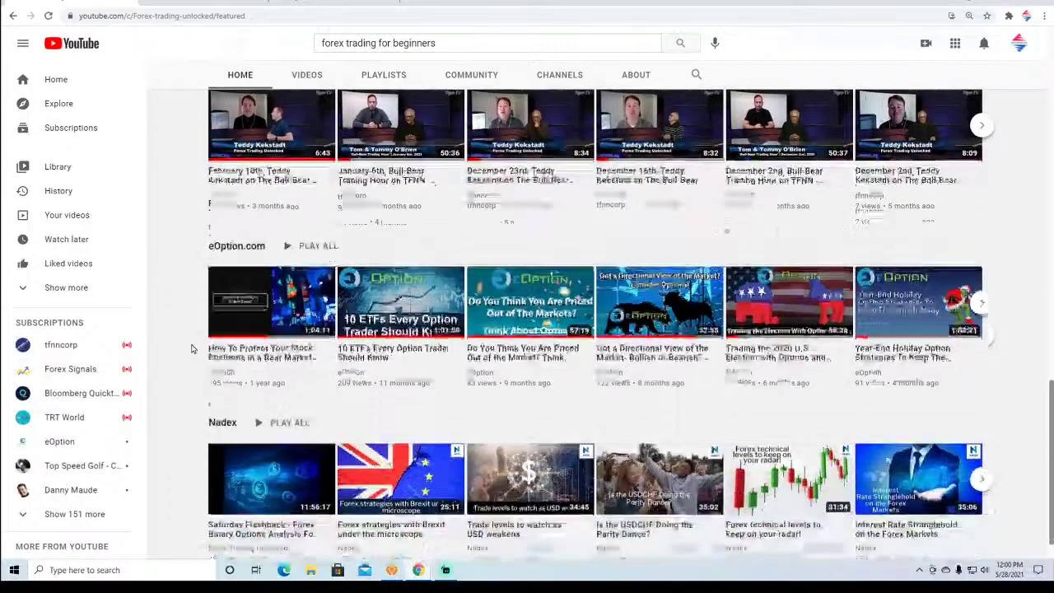
pyautogui.scroll(10, 210, 406)
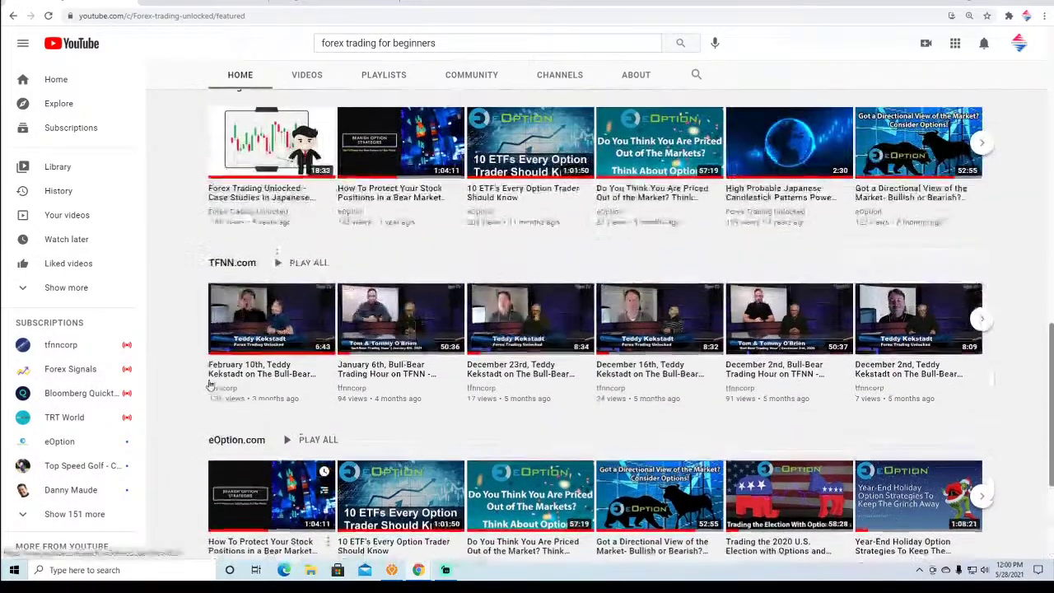
pyautogui.scroll(3, 209, 387)
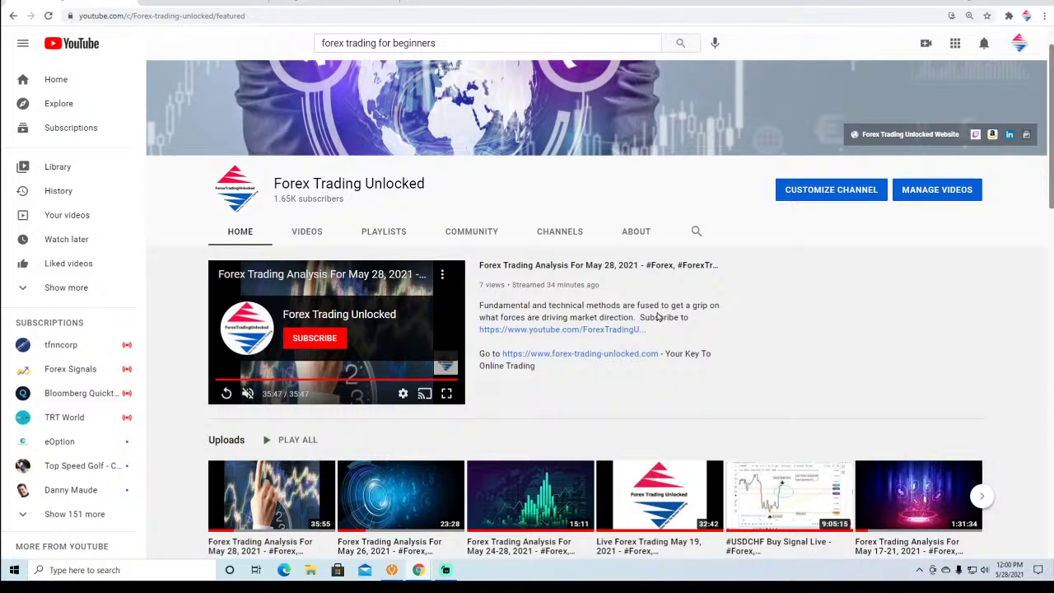
# Review the end of the High Probable Japanese Candlestick Patterns page with its NinjaTrader and Kinetick recommendations, and return to the YouTube channel.
pyautogui.click(329, 4)
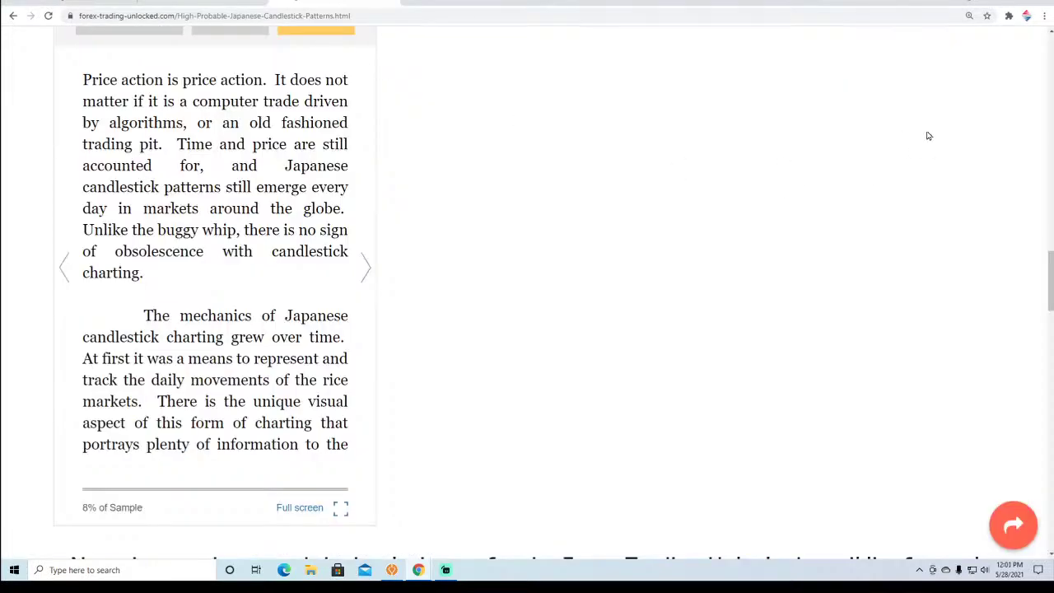
pyautogui.scroll(-15, 527, 330)
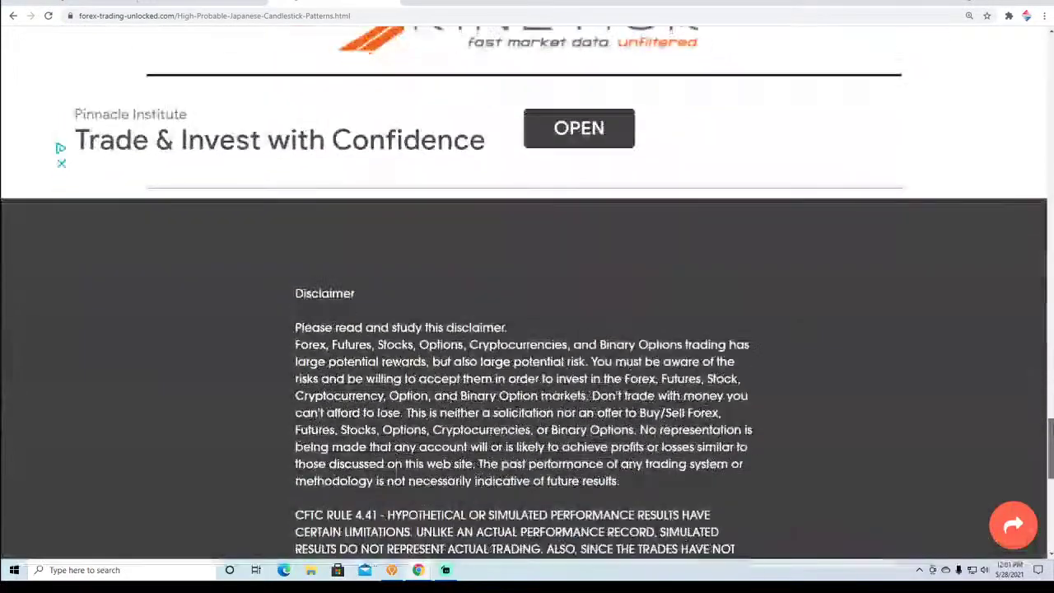
pyautogui.scroll(5, 688, 166)
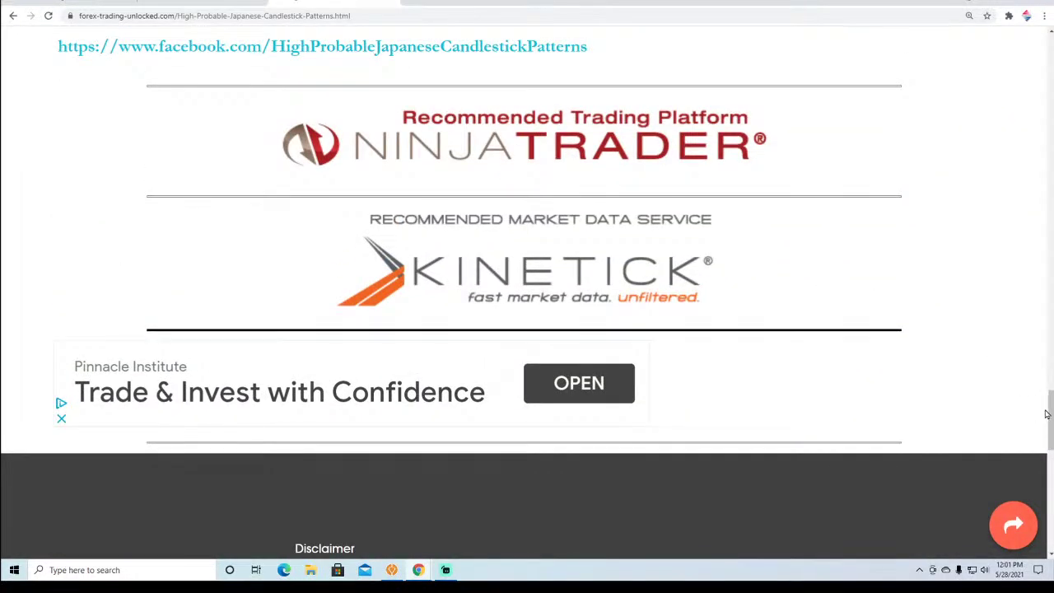
pyautogui.moveTo(1049, 414); pyautogui.dragTo(1043, 51)
pyautogui.click(74, 4)
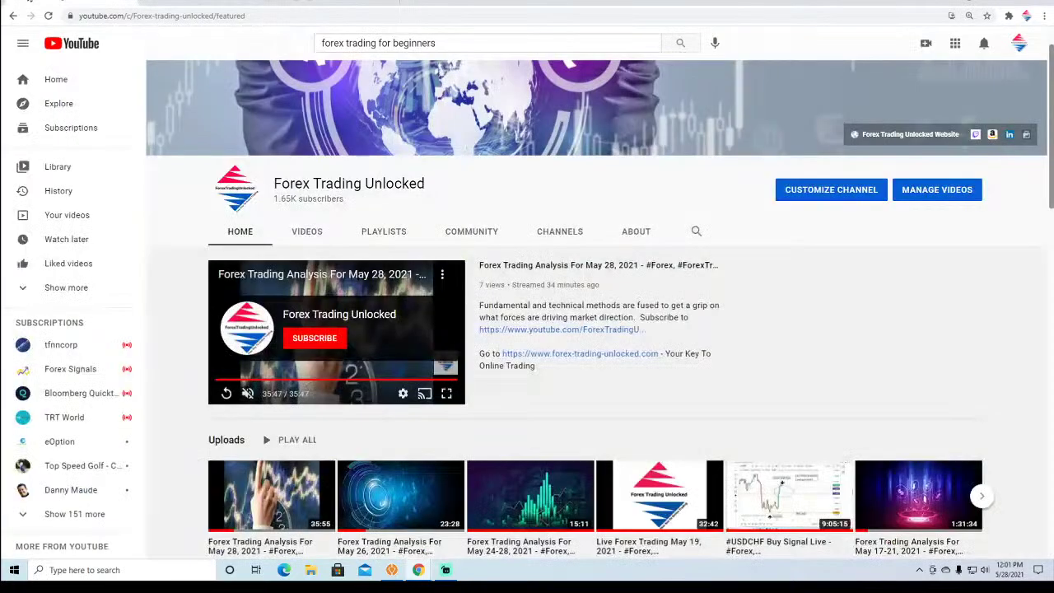